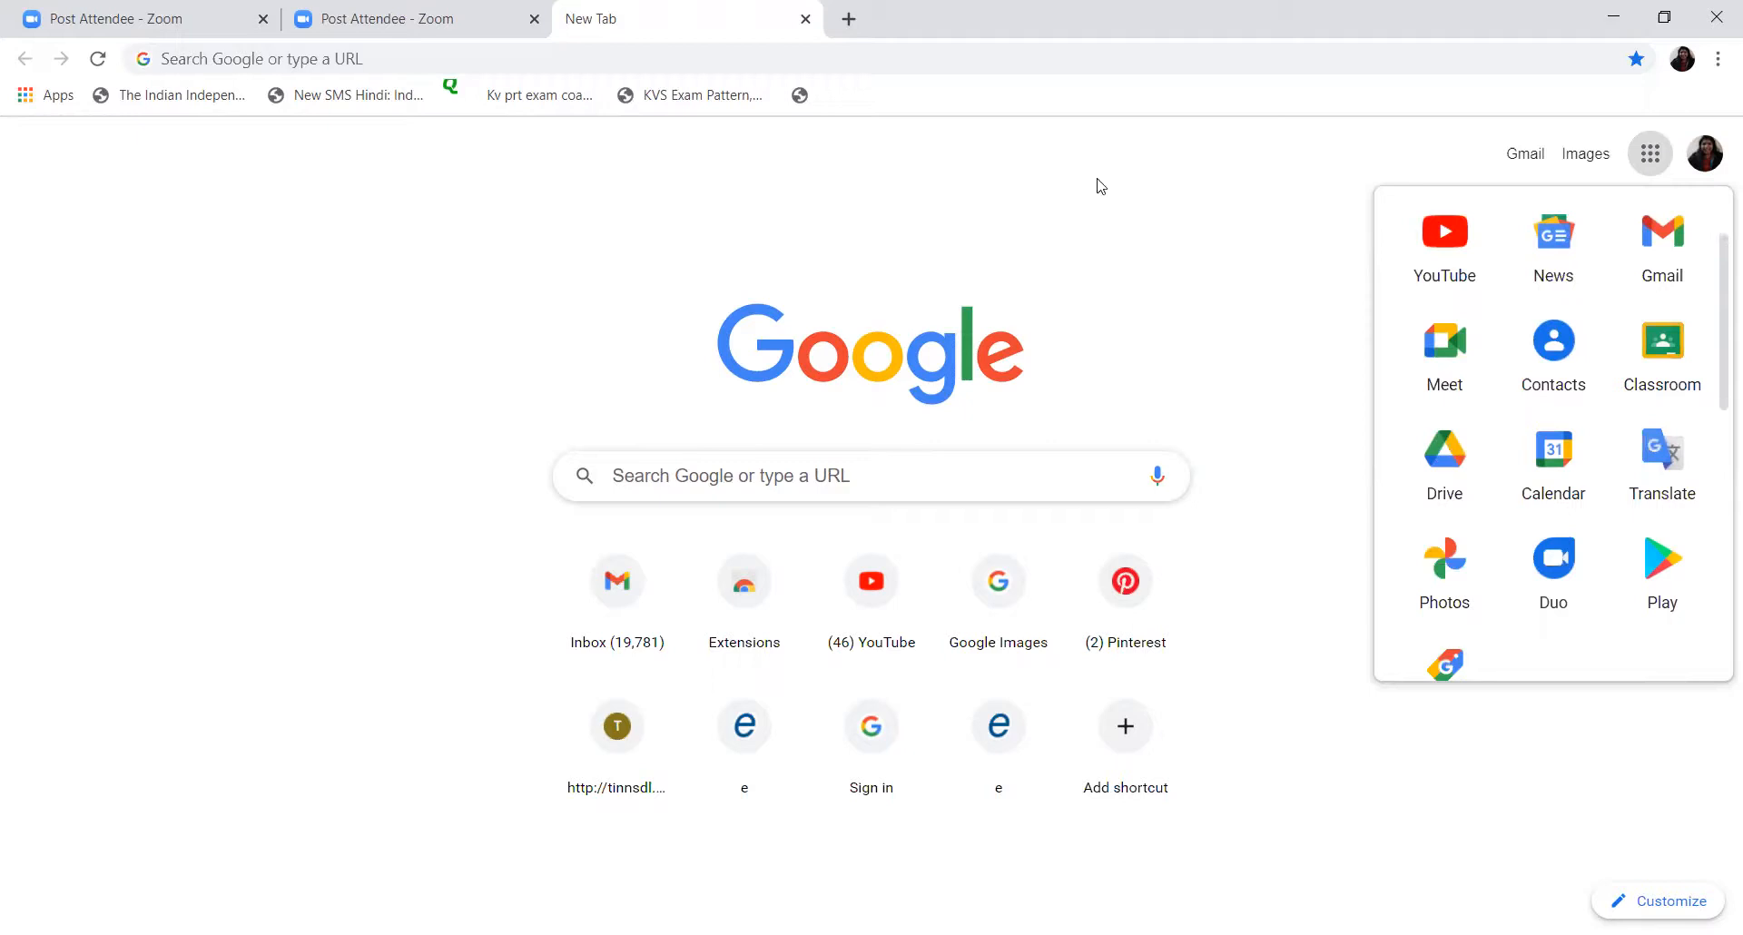
Open Google Drive from the Google apps and create a new blank Google Form there.
left_click(1098, 181)
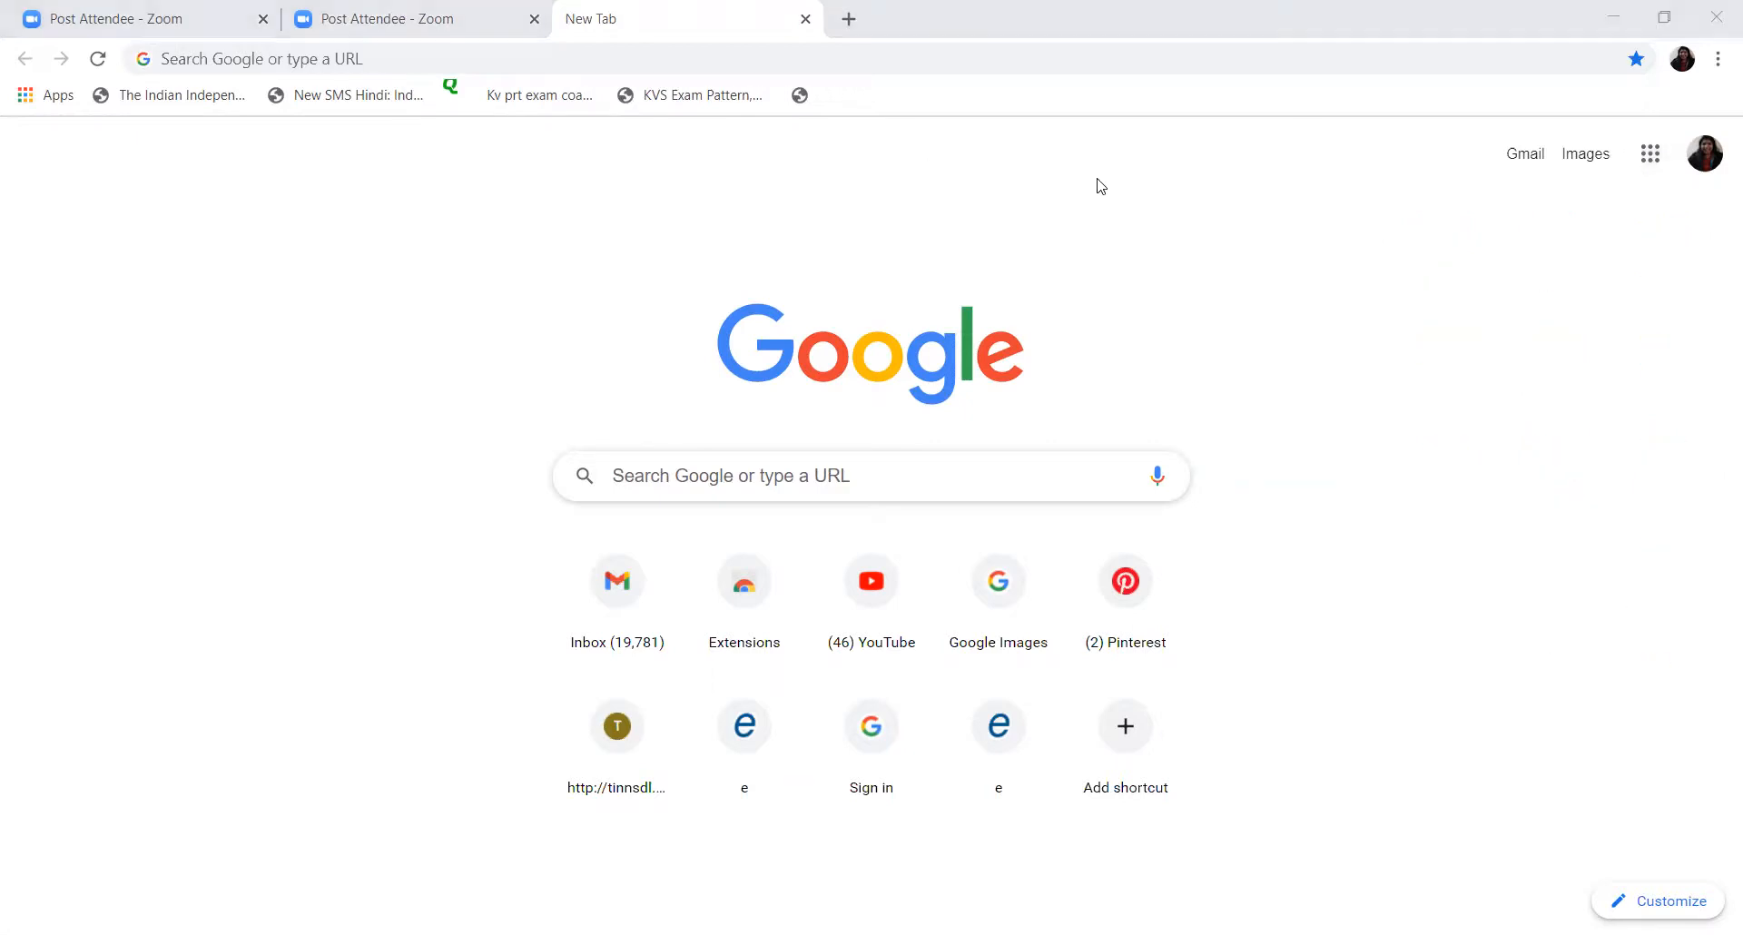
left_click(1652, 160)
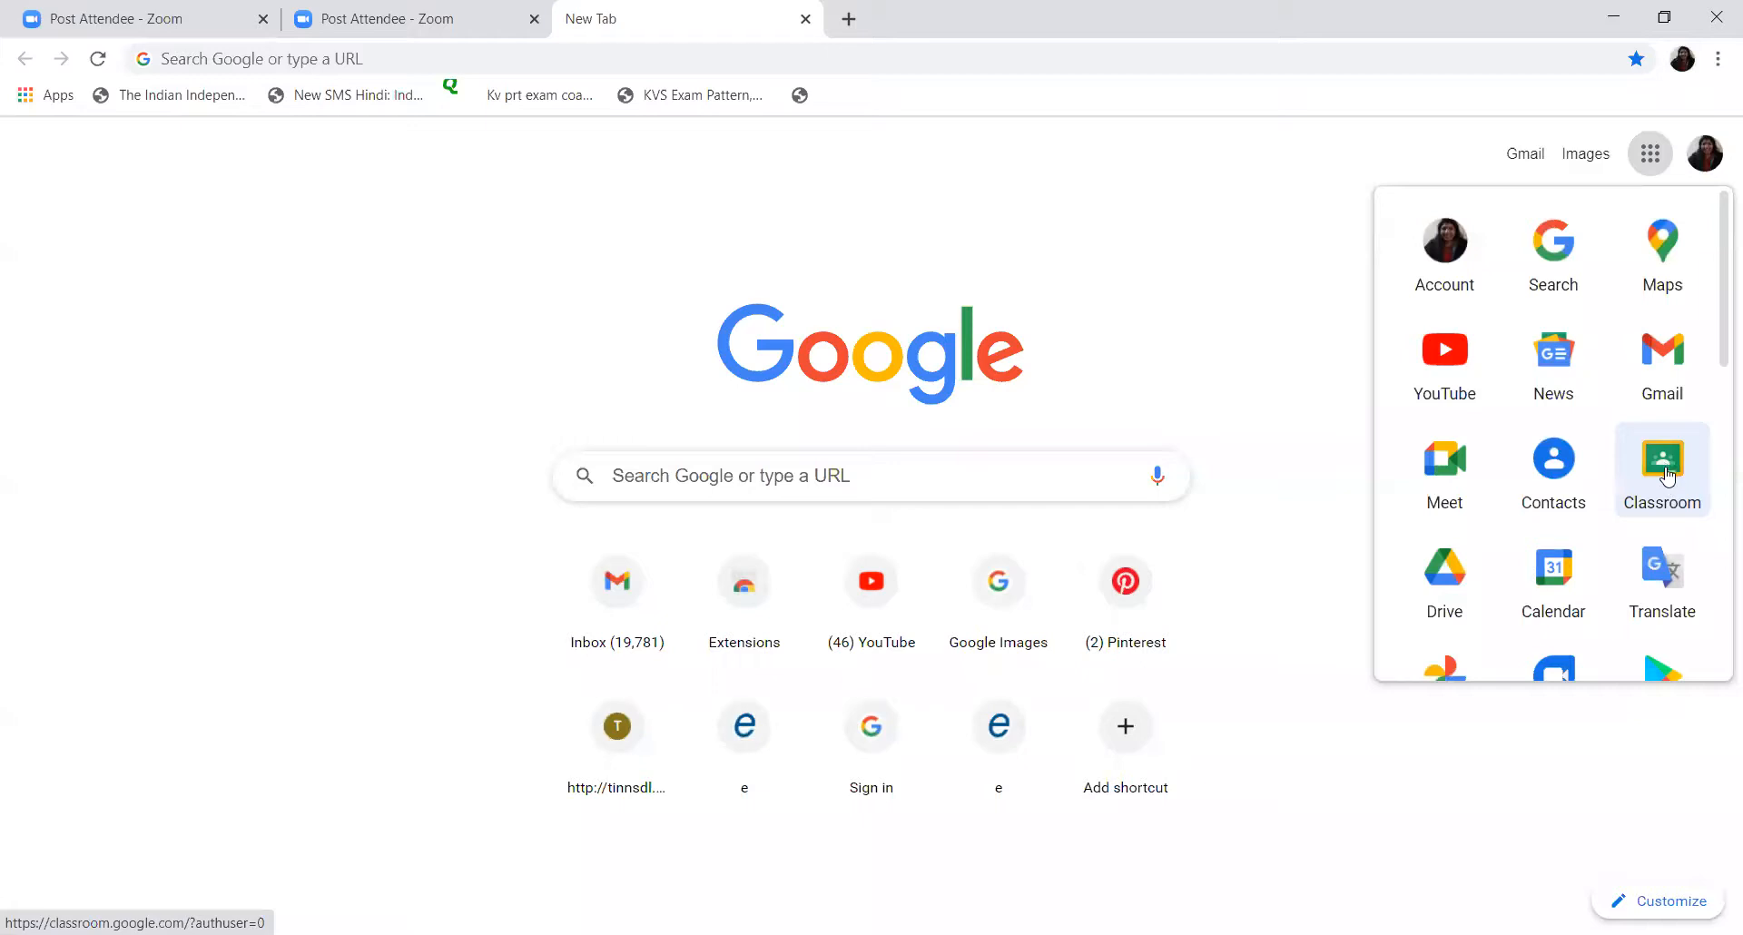
left_click(1444, 590)
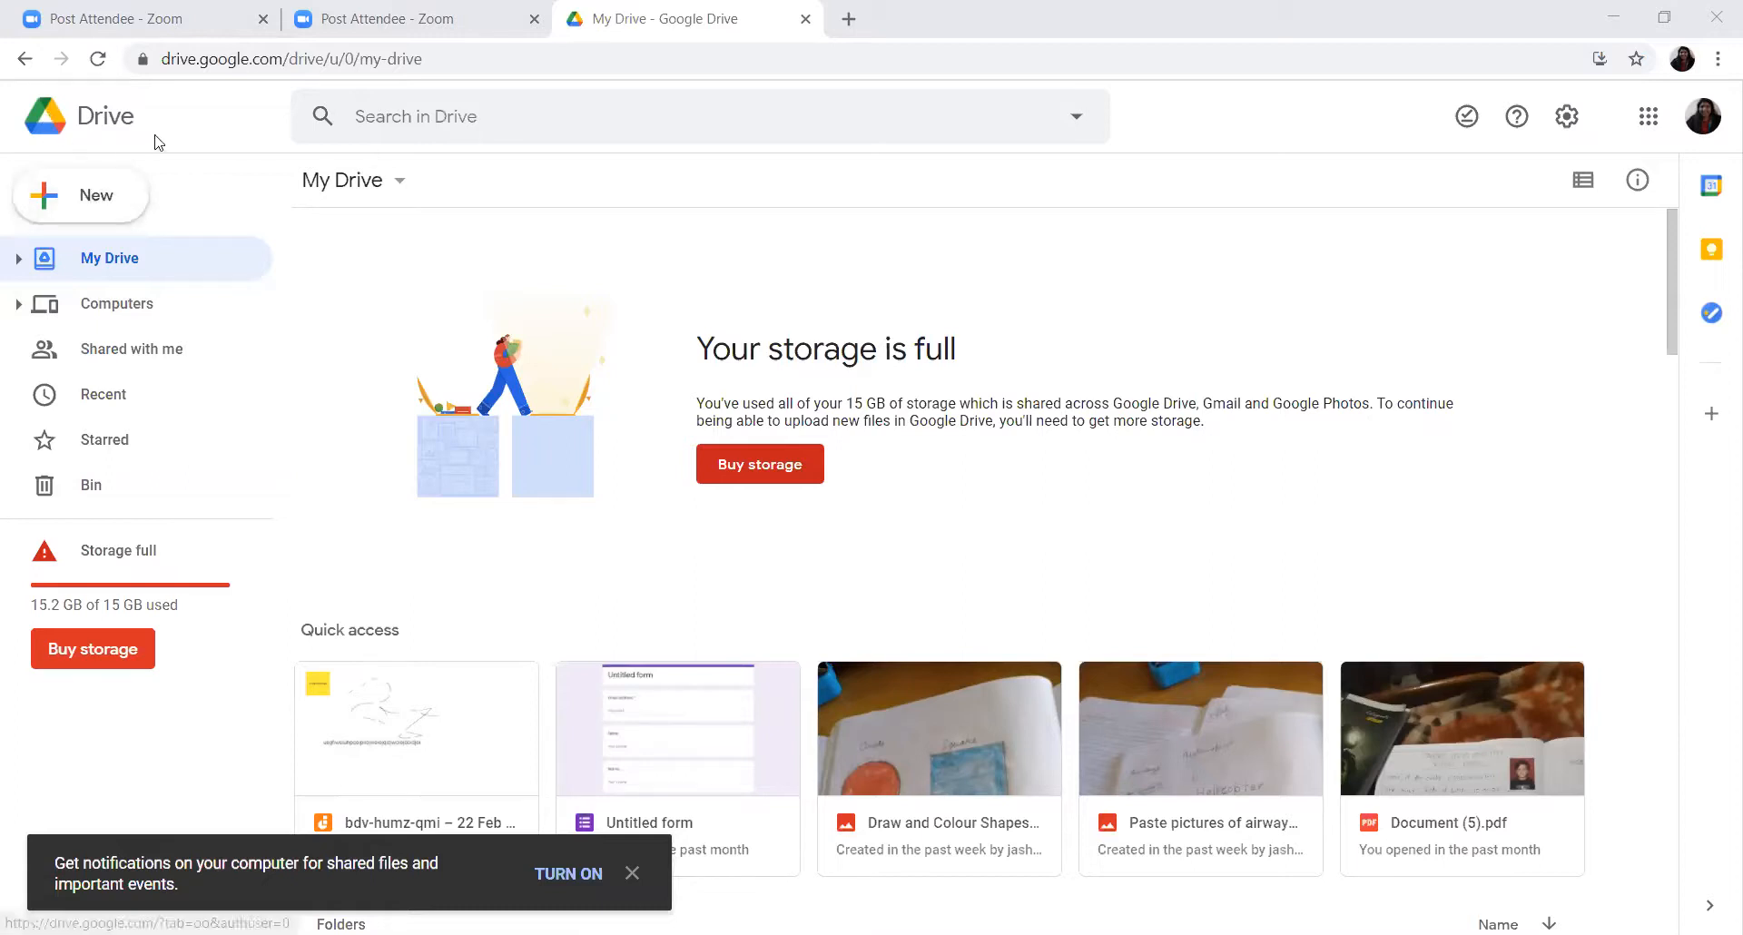
left_click(73, 204)
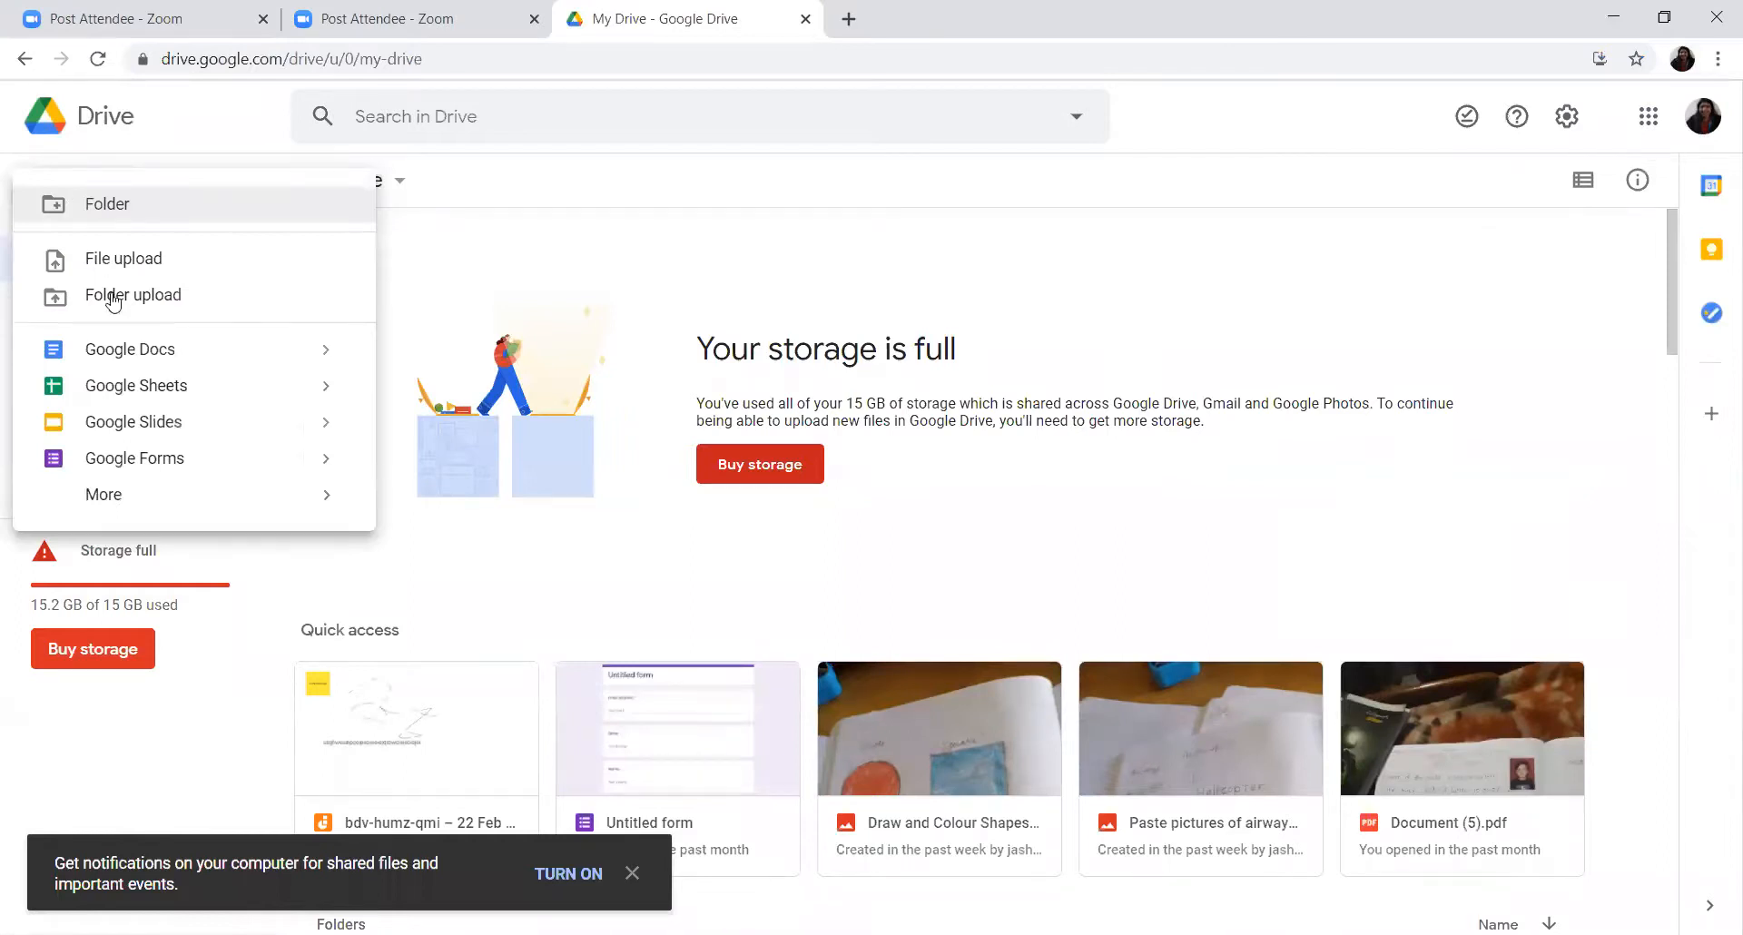
left_click(184, 460)
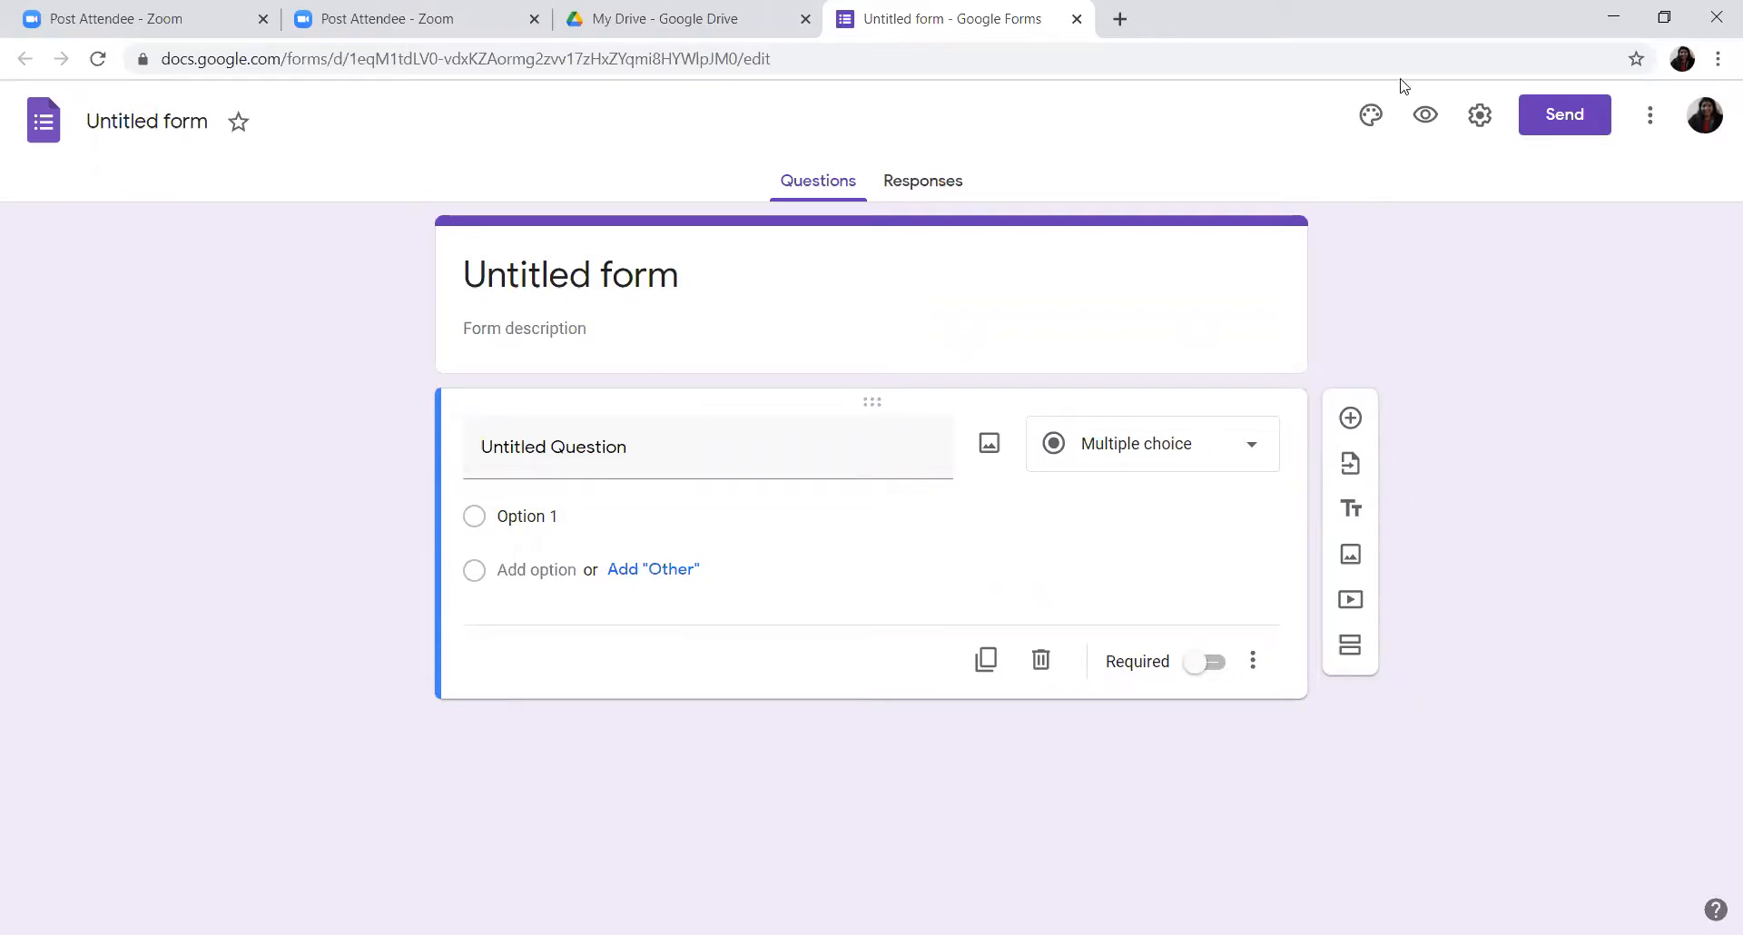
Rename the untitled form as "Admission Form".
left_click(203, 116)
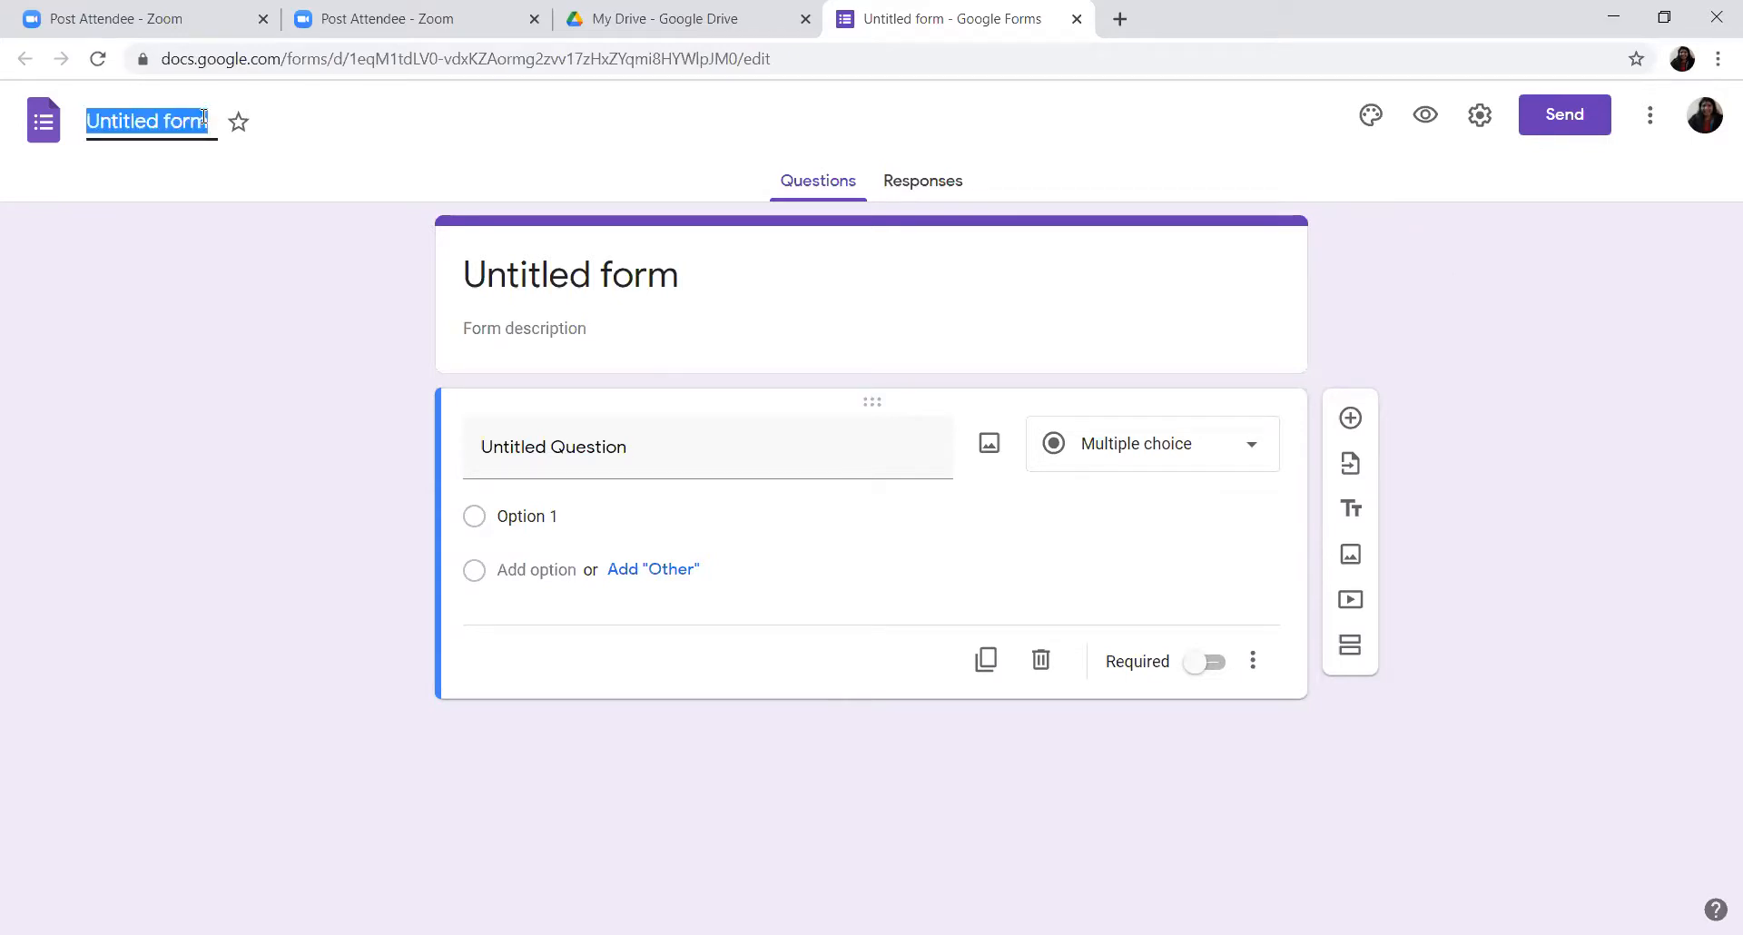
type("U.")
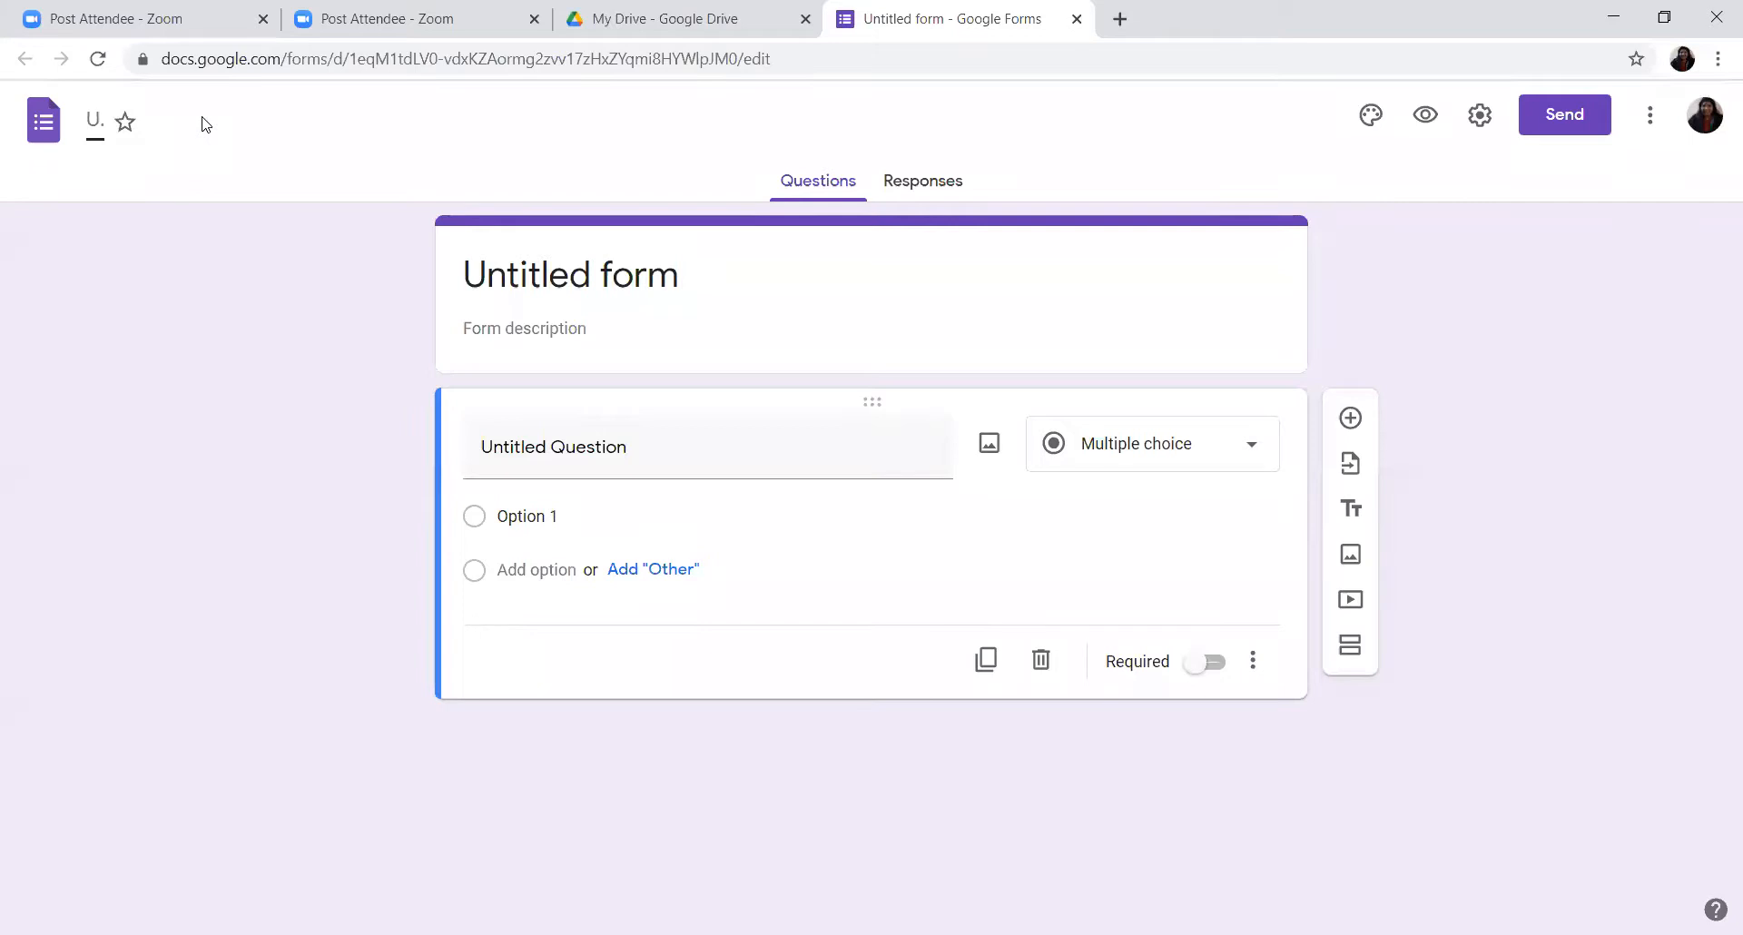
type("Admission Form")
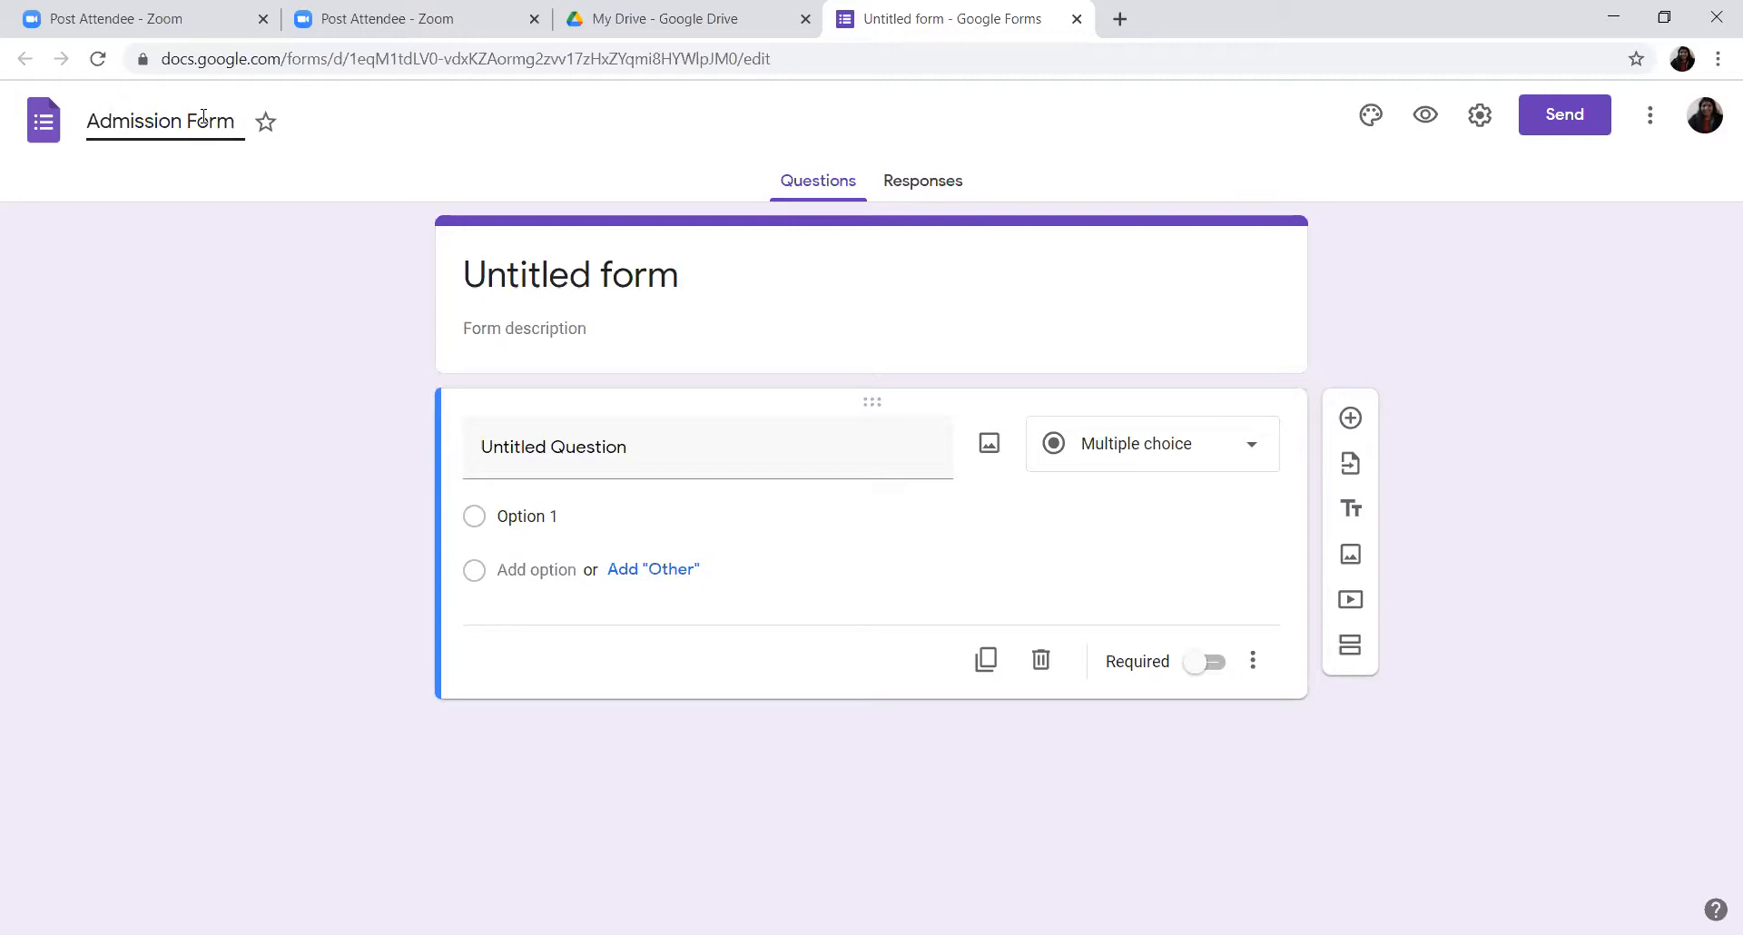
left_click(264, 287)
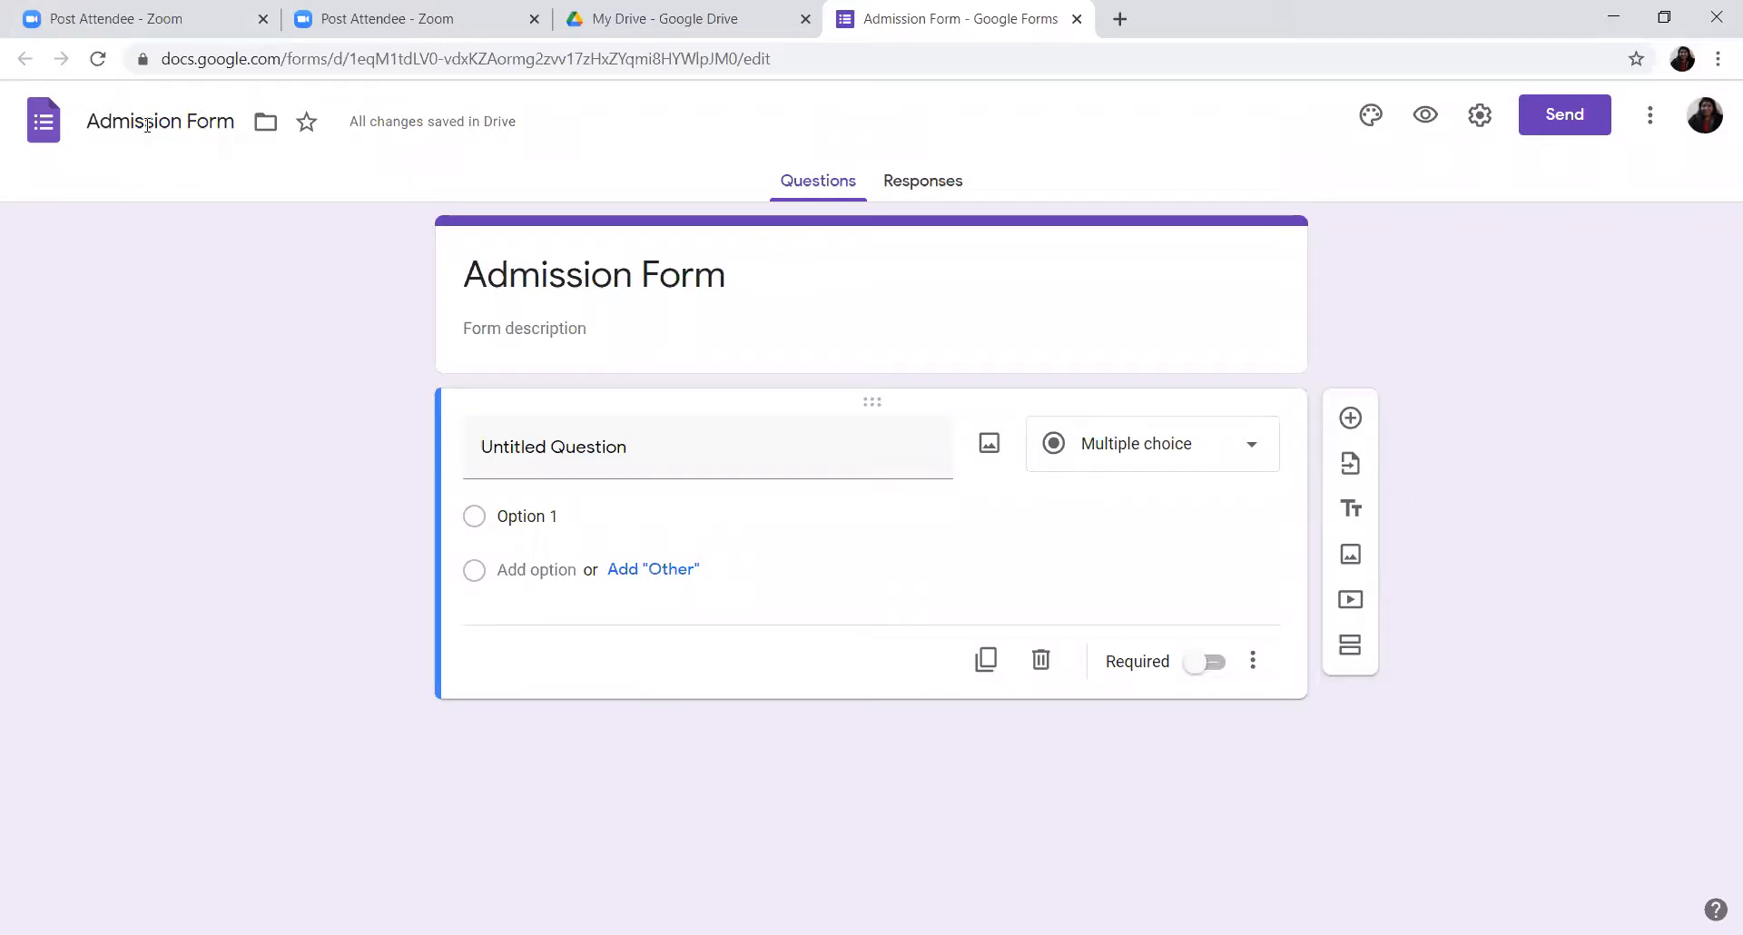
Enter "Lotous play school" as the form description, capitalising only its first letter.
left_click(607, 330)
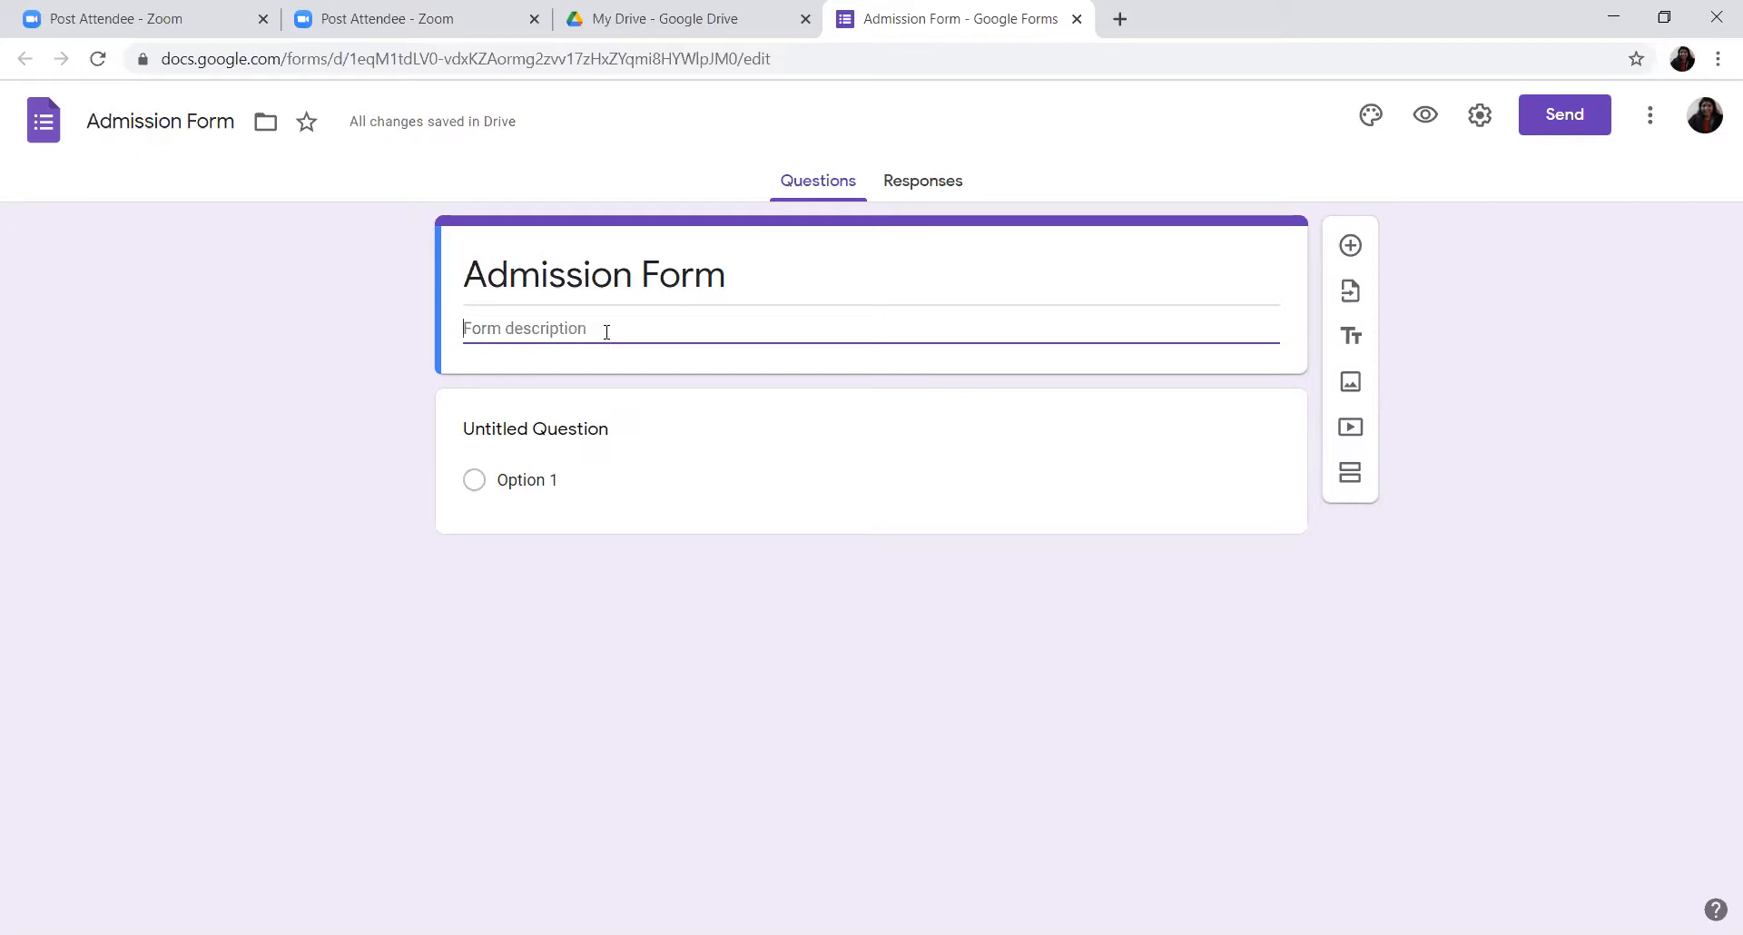
type("lotous")
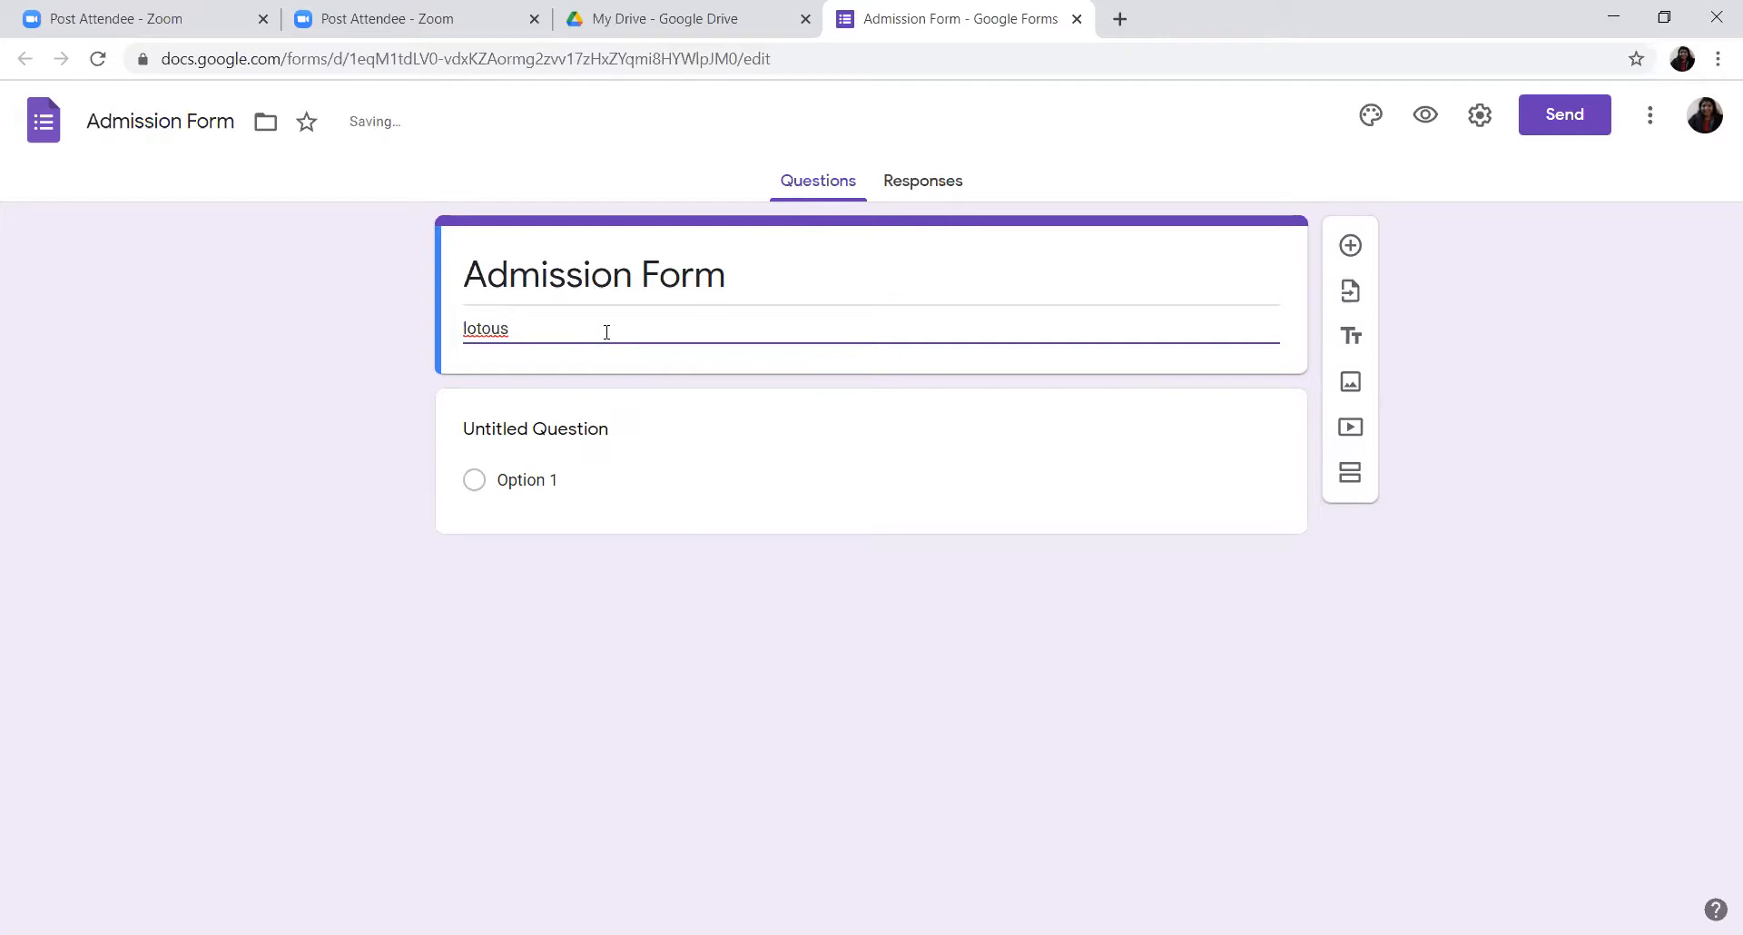
type(" play school")
left_click(467, 327)
key("BackSpace")
type("L")
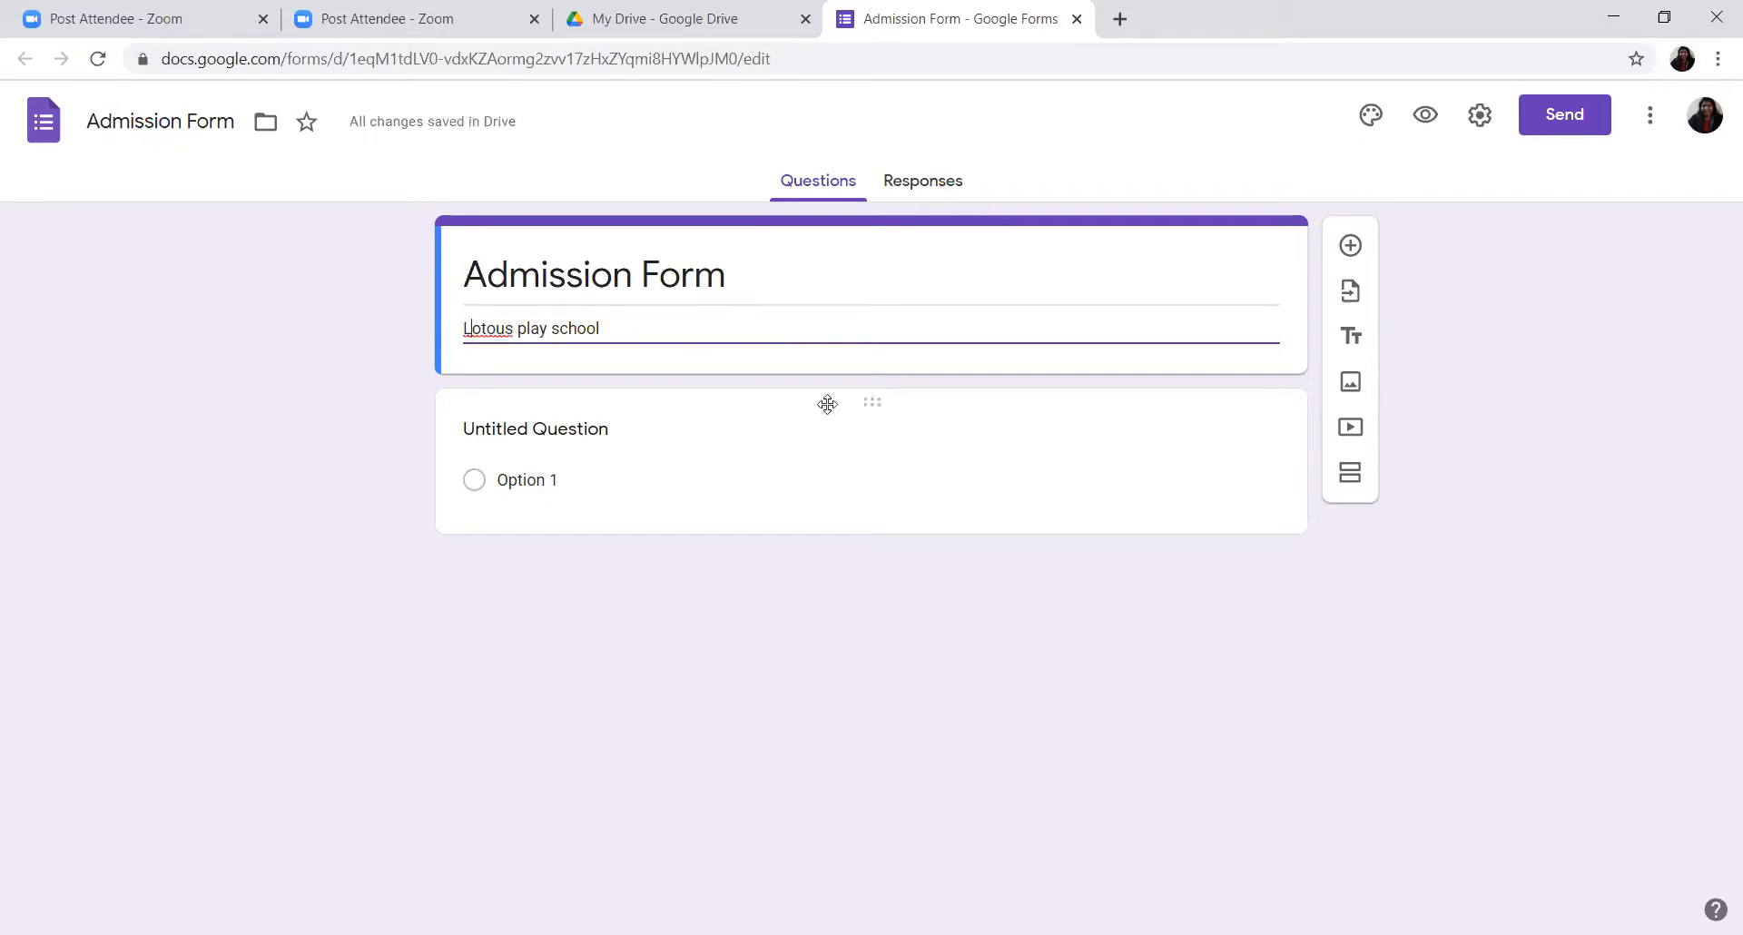
left_click(207, 524)
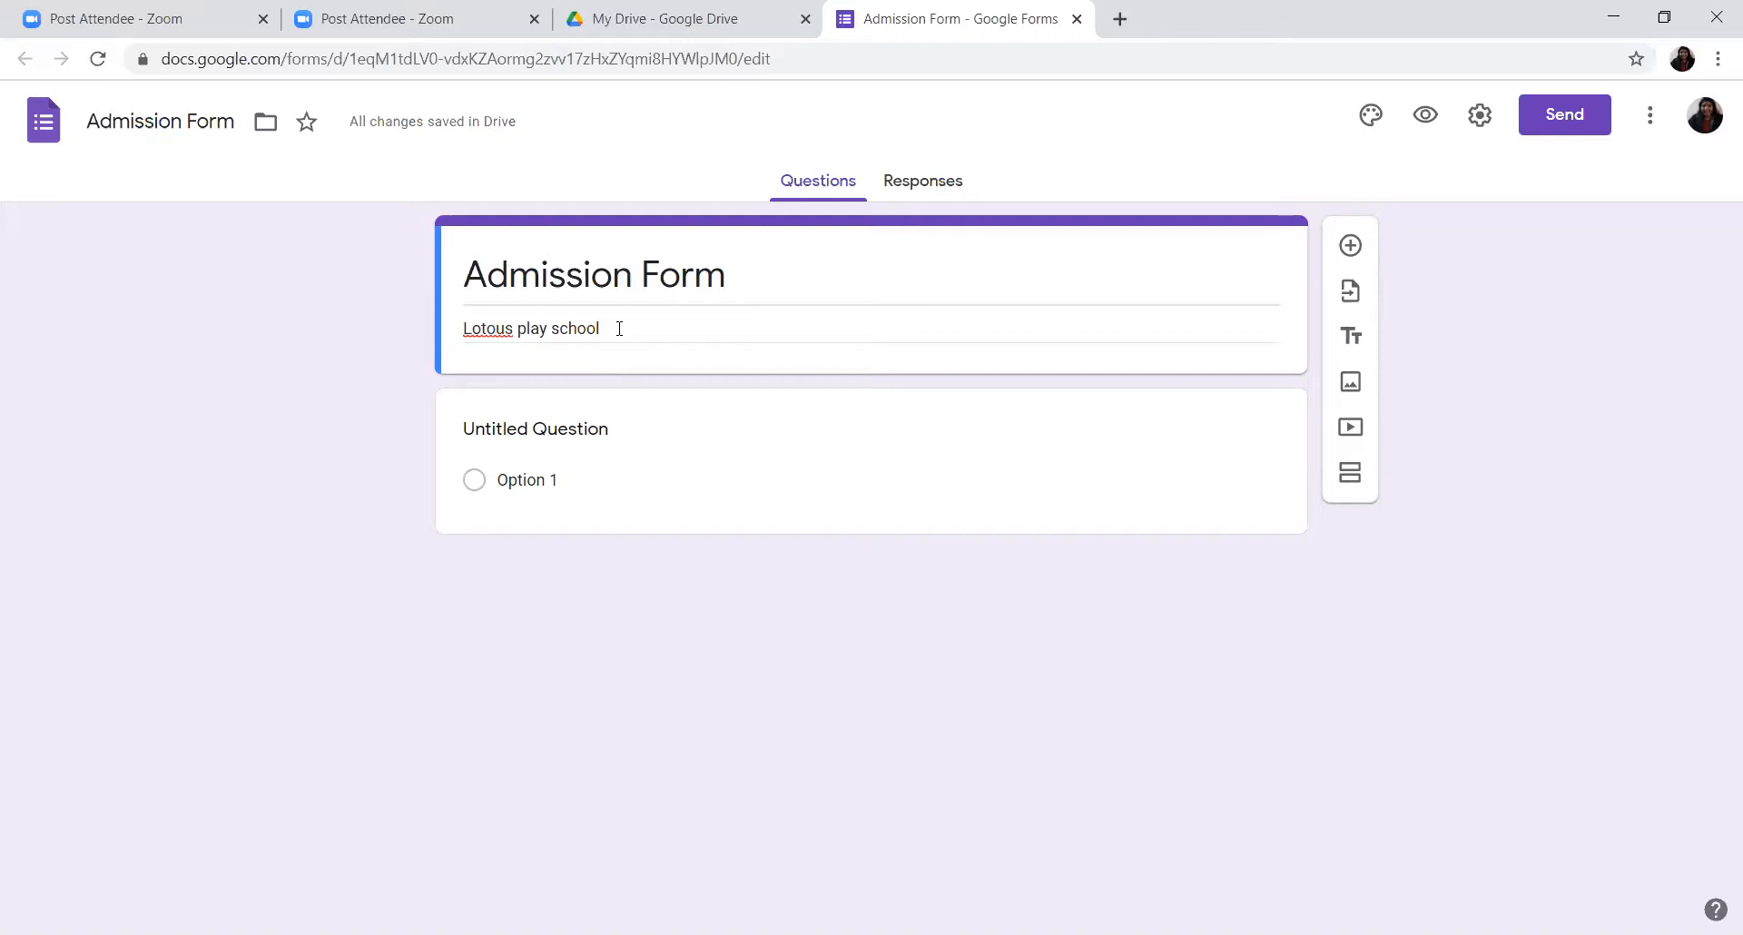
Clear the form description and enter "Lotous Play School" with each word capitalised.
triple_click(619, 328)
key("BackSpace")
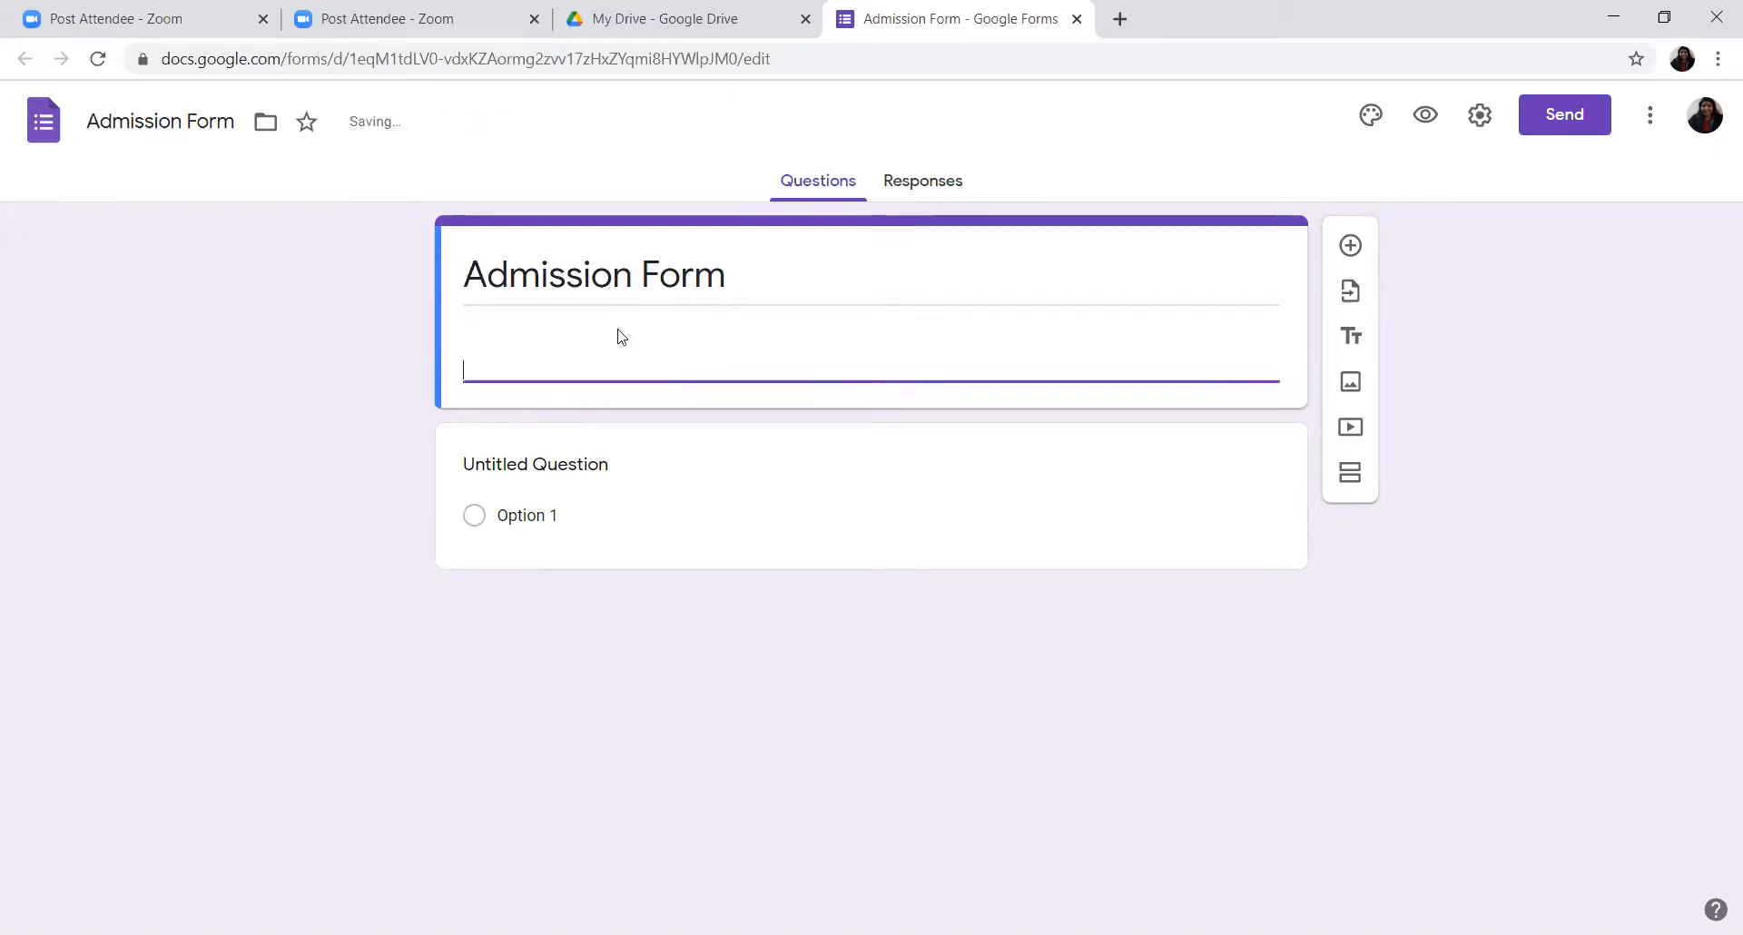
key("Return")
key("Return")
key("Return")
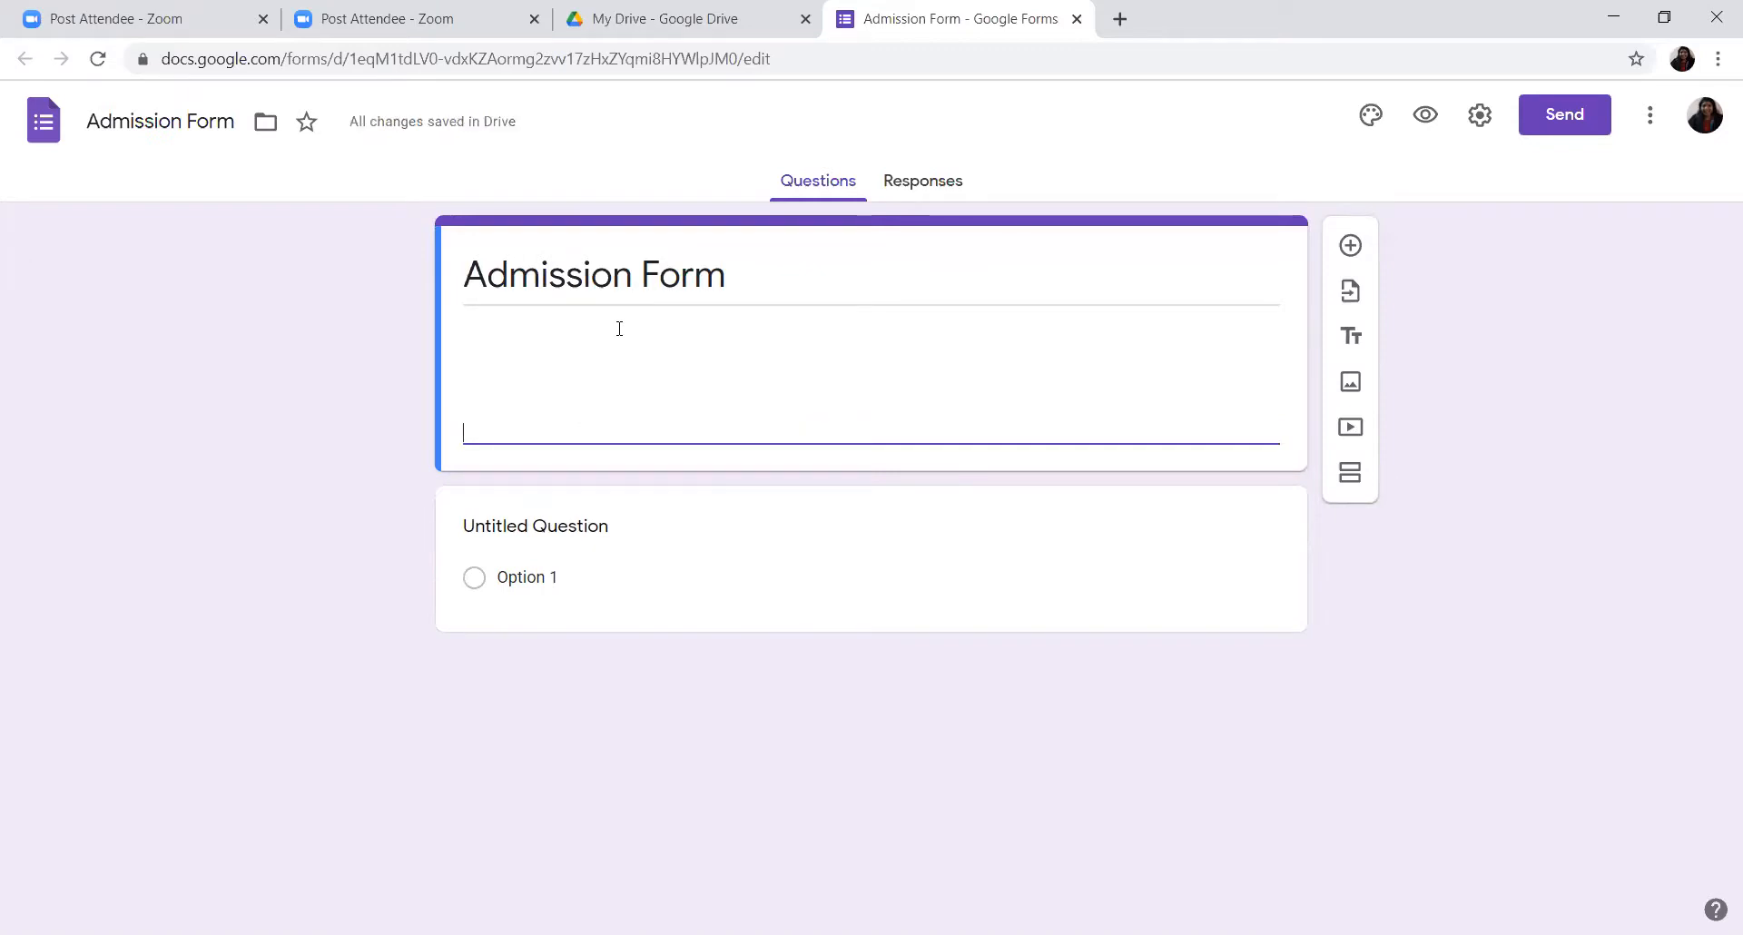
key("BackSpace")
key("BackSpace")
key("BackSpace")
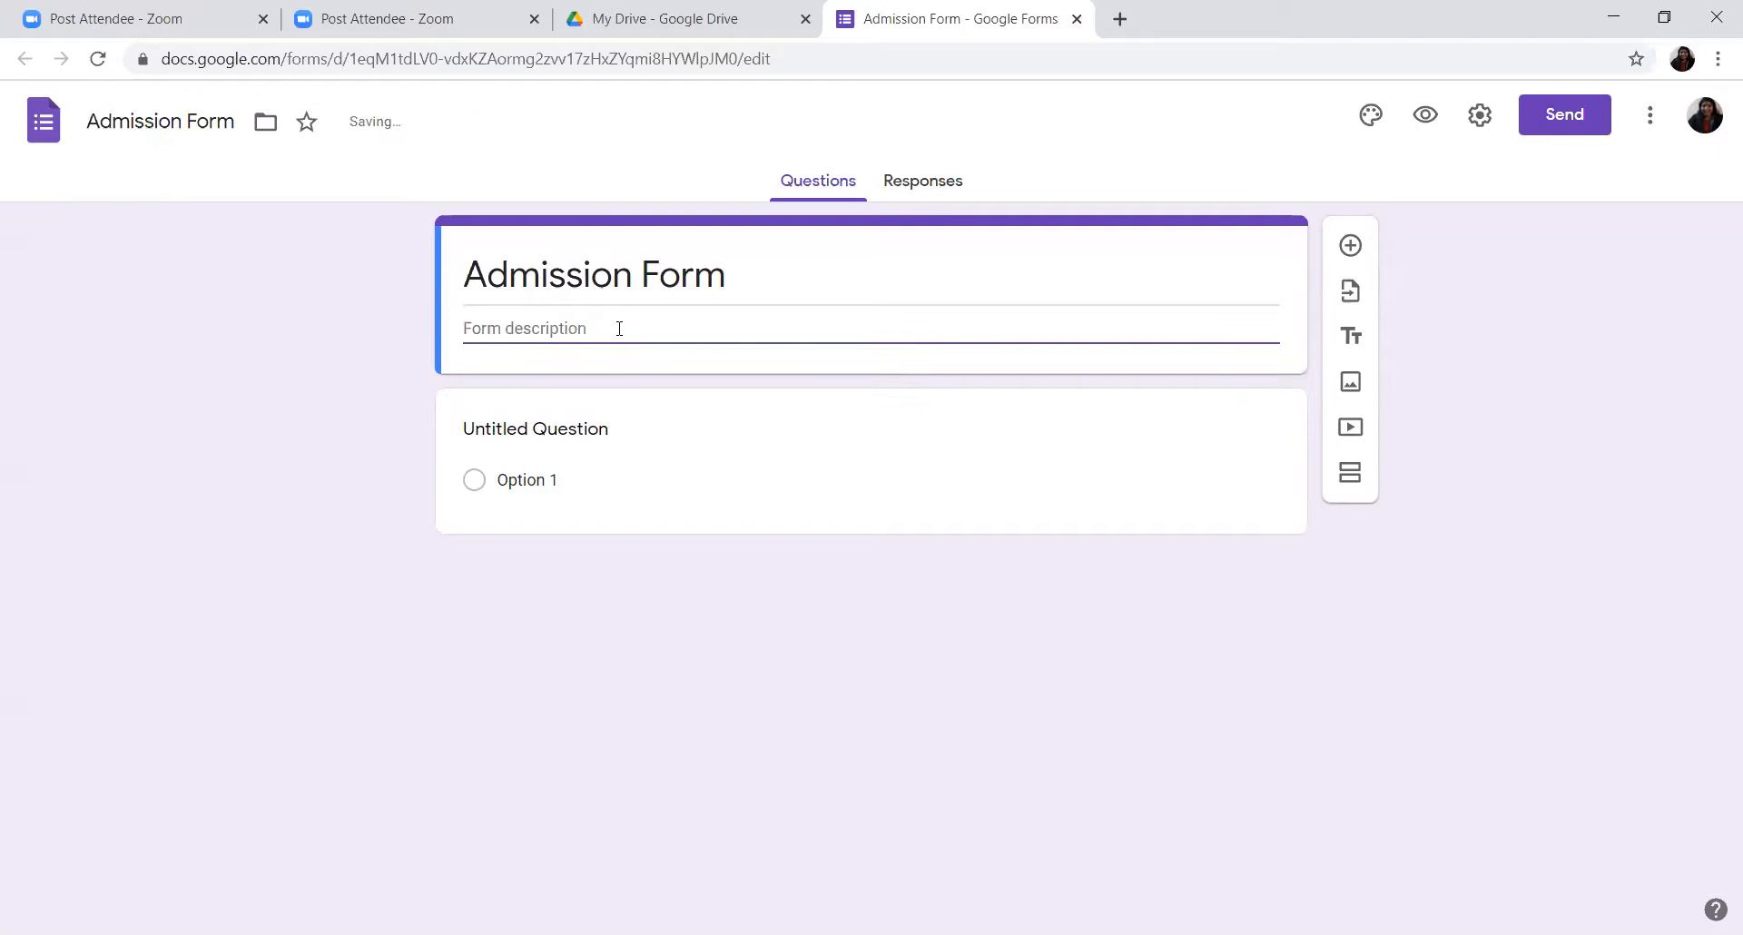
type("Lo")
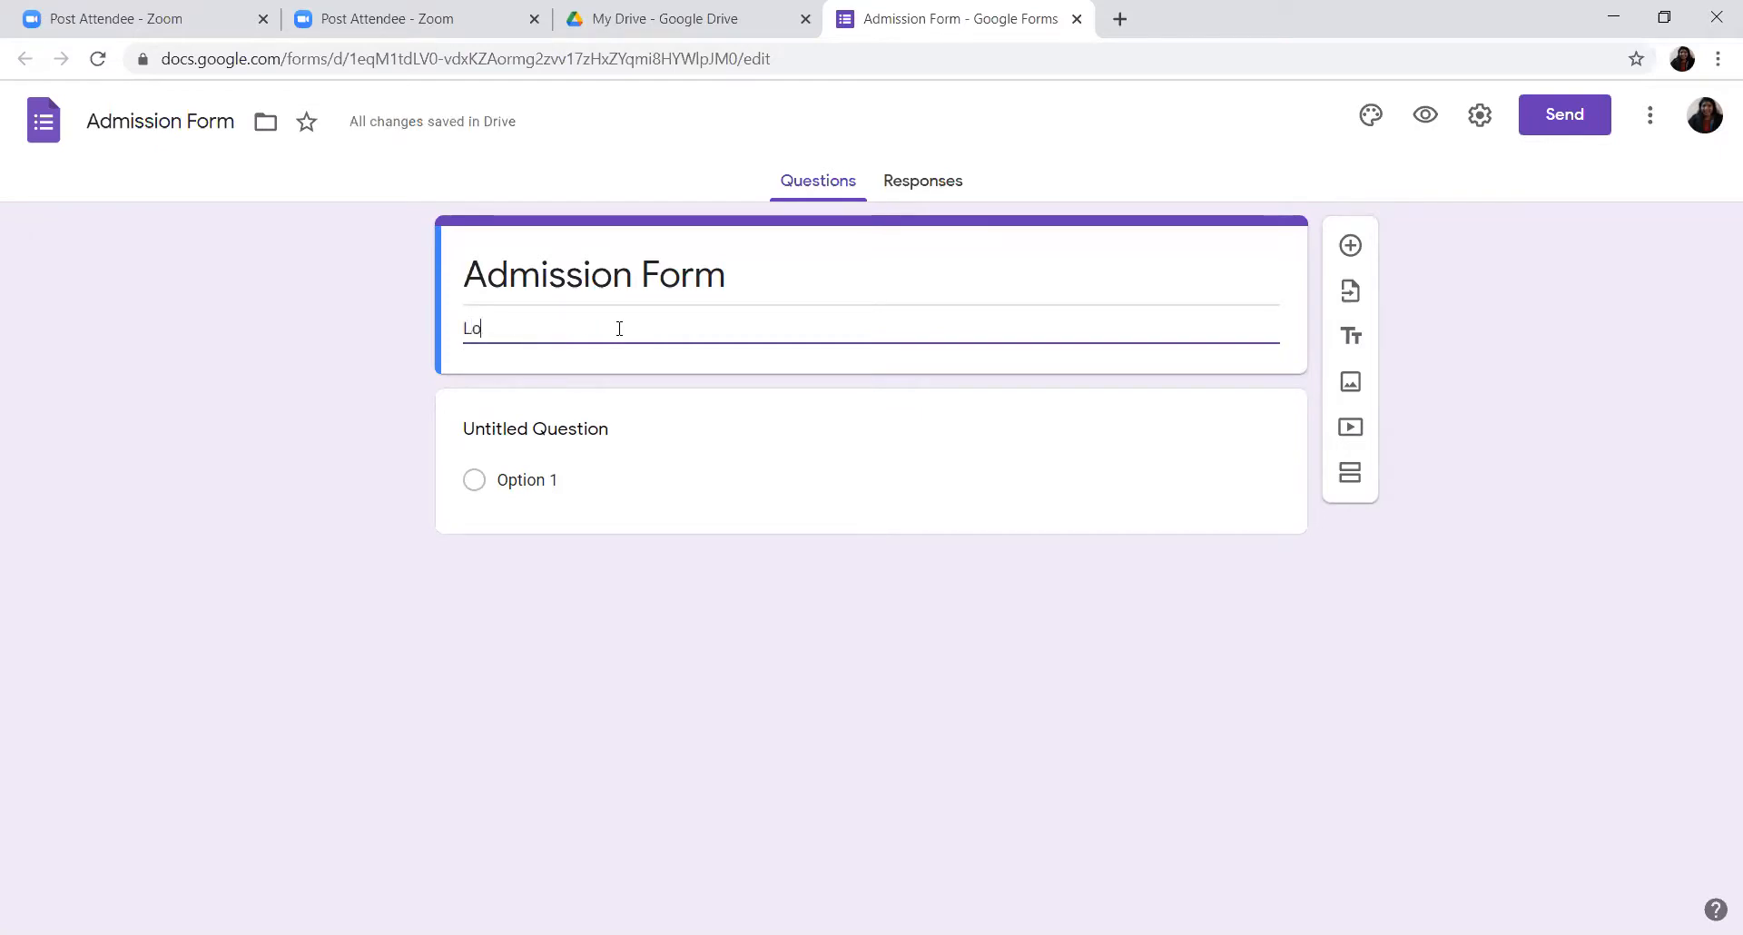
type("tous ")
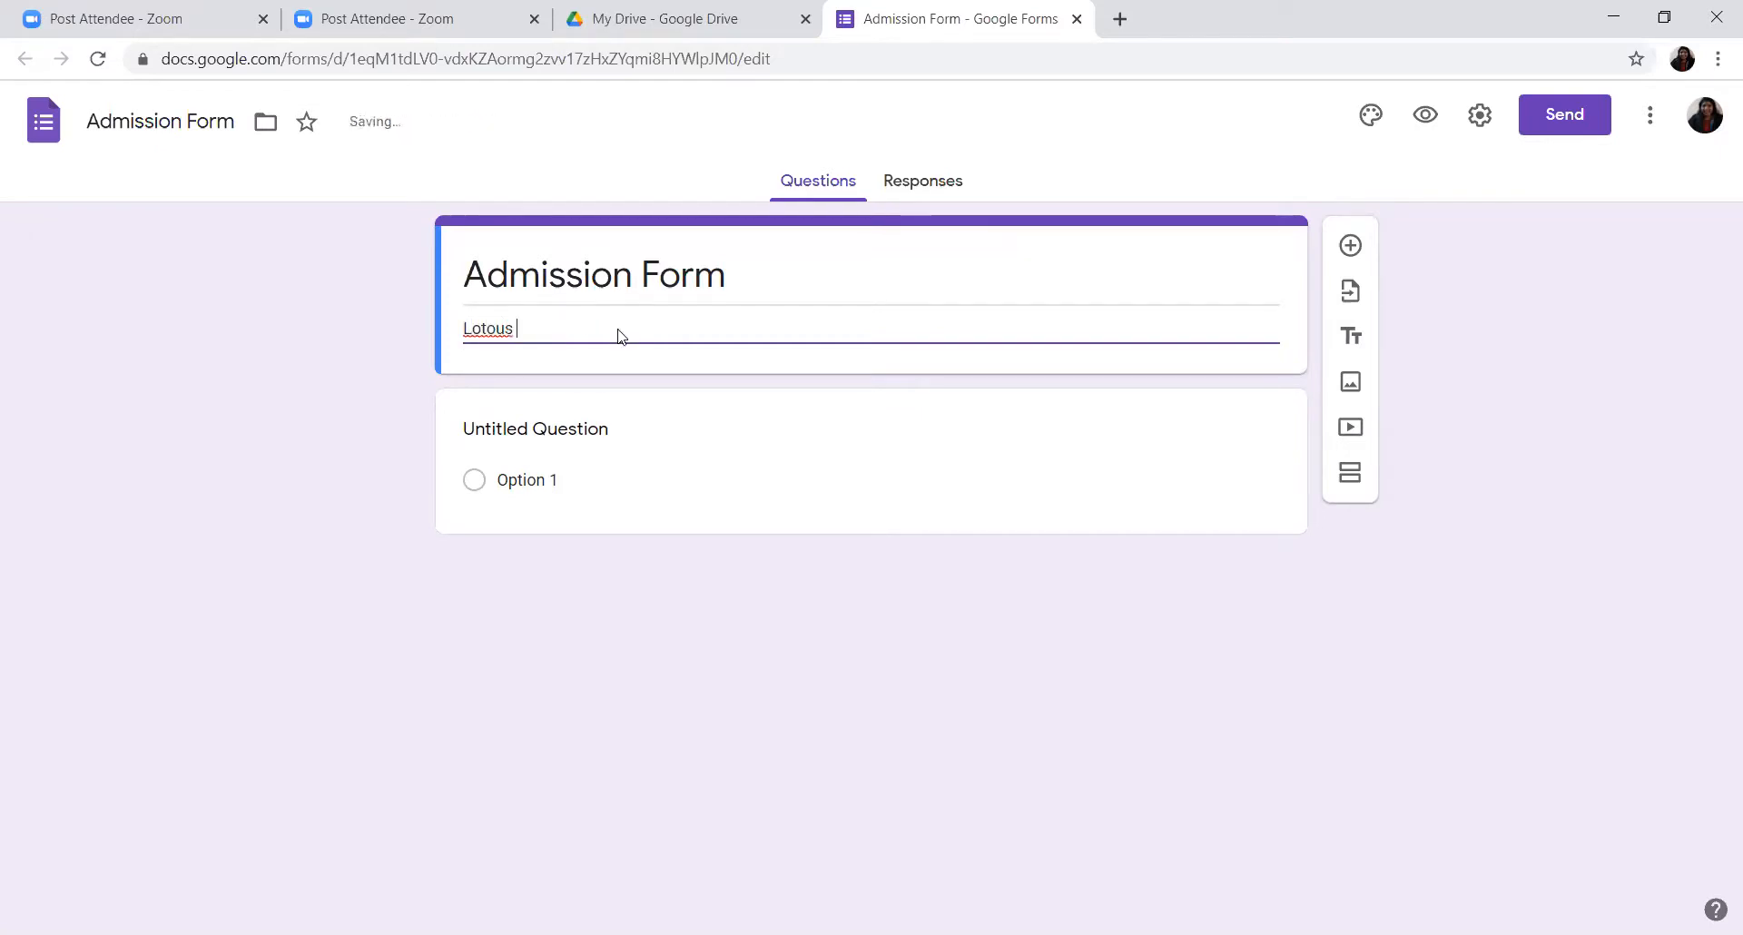
type("Play School")
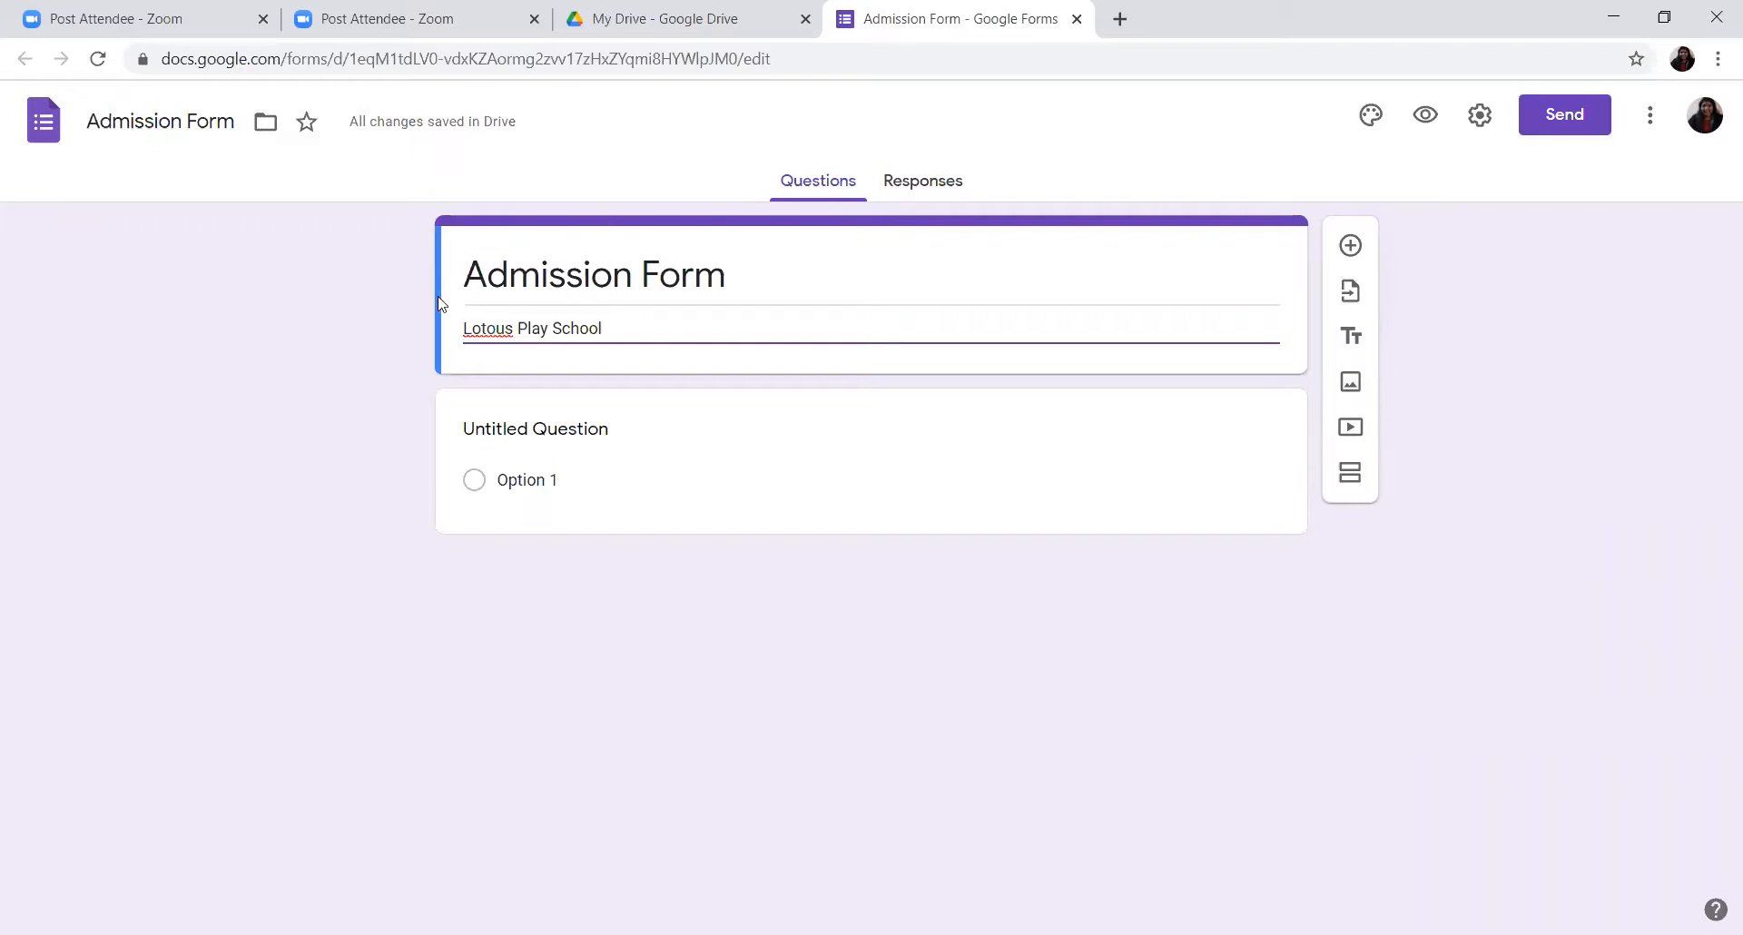
Look through the Photos, Google Drive and Google Image Search sources for inserting an image, and close without inserting one.
left_click(1351, 382)
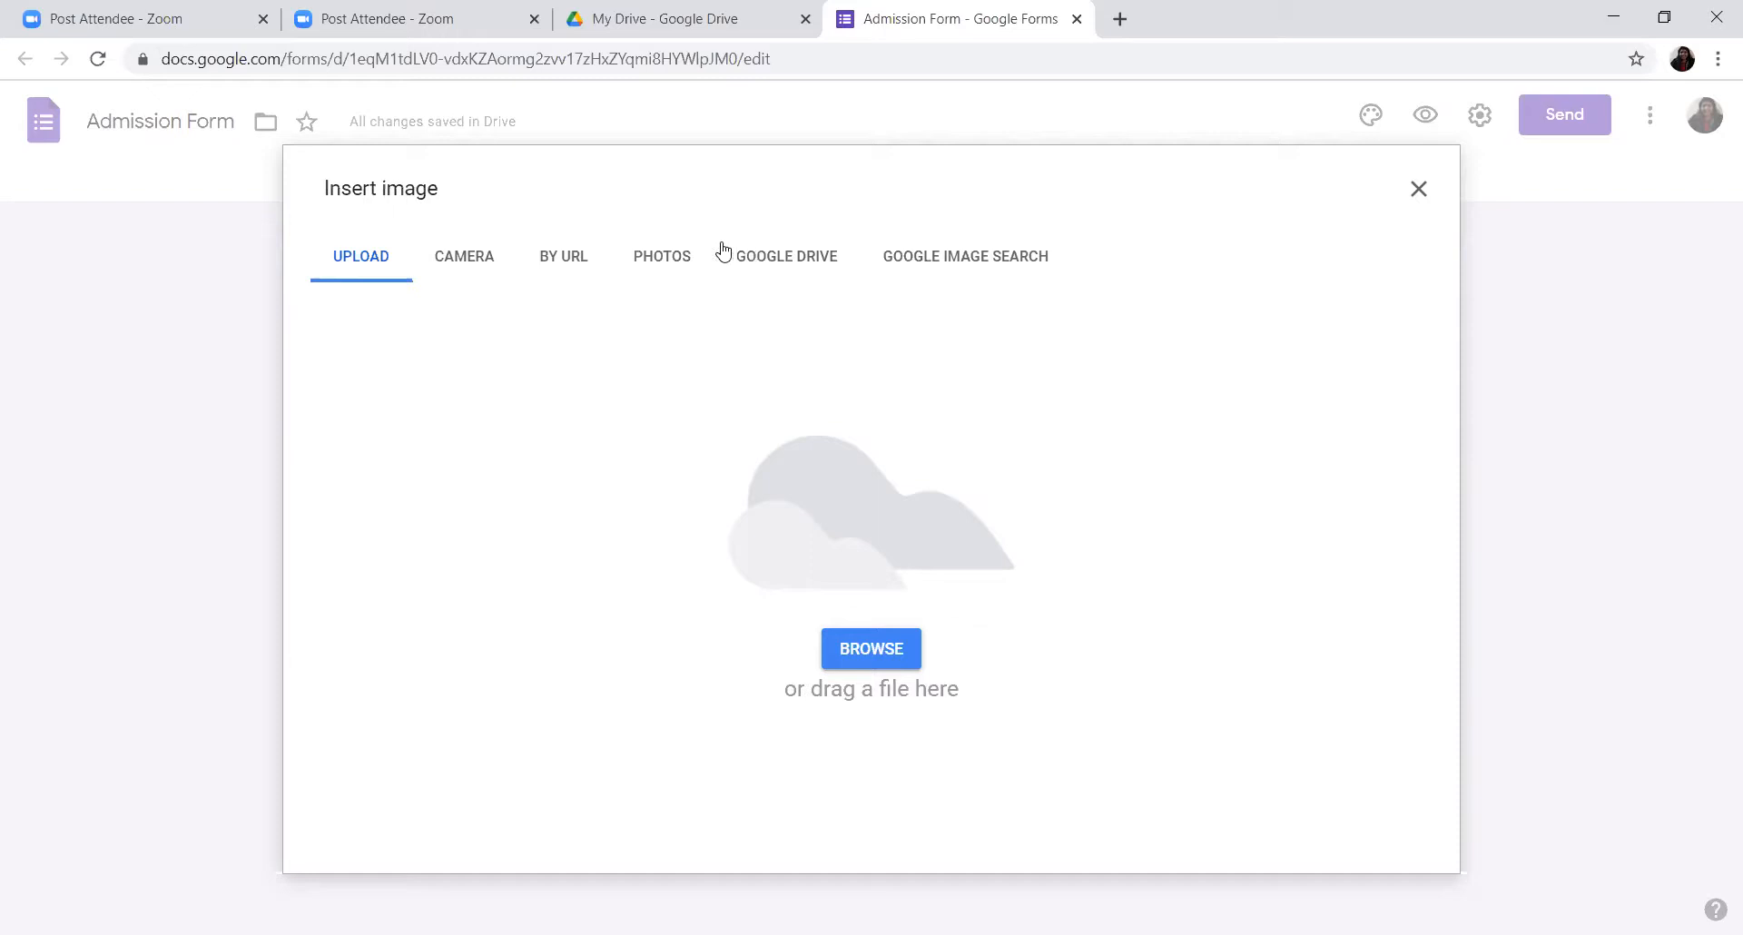
left_click(652, 258)
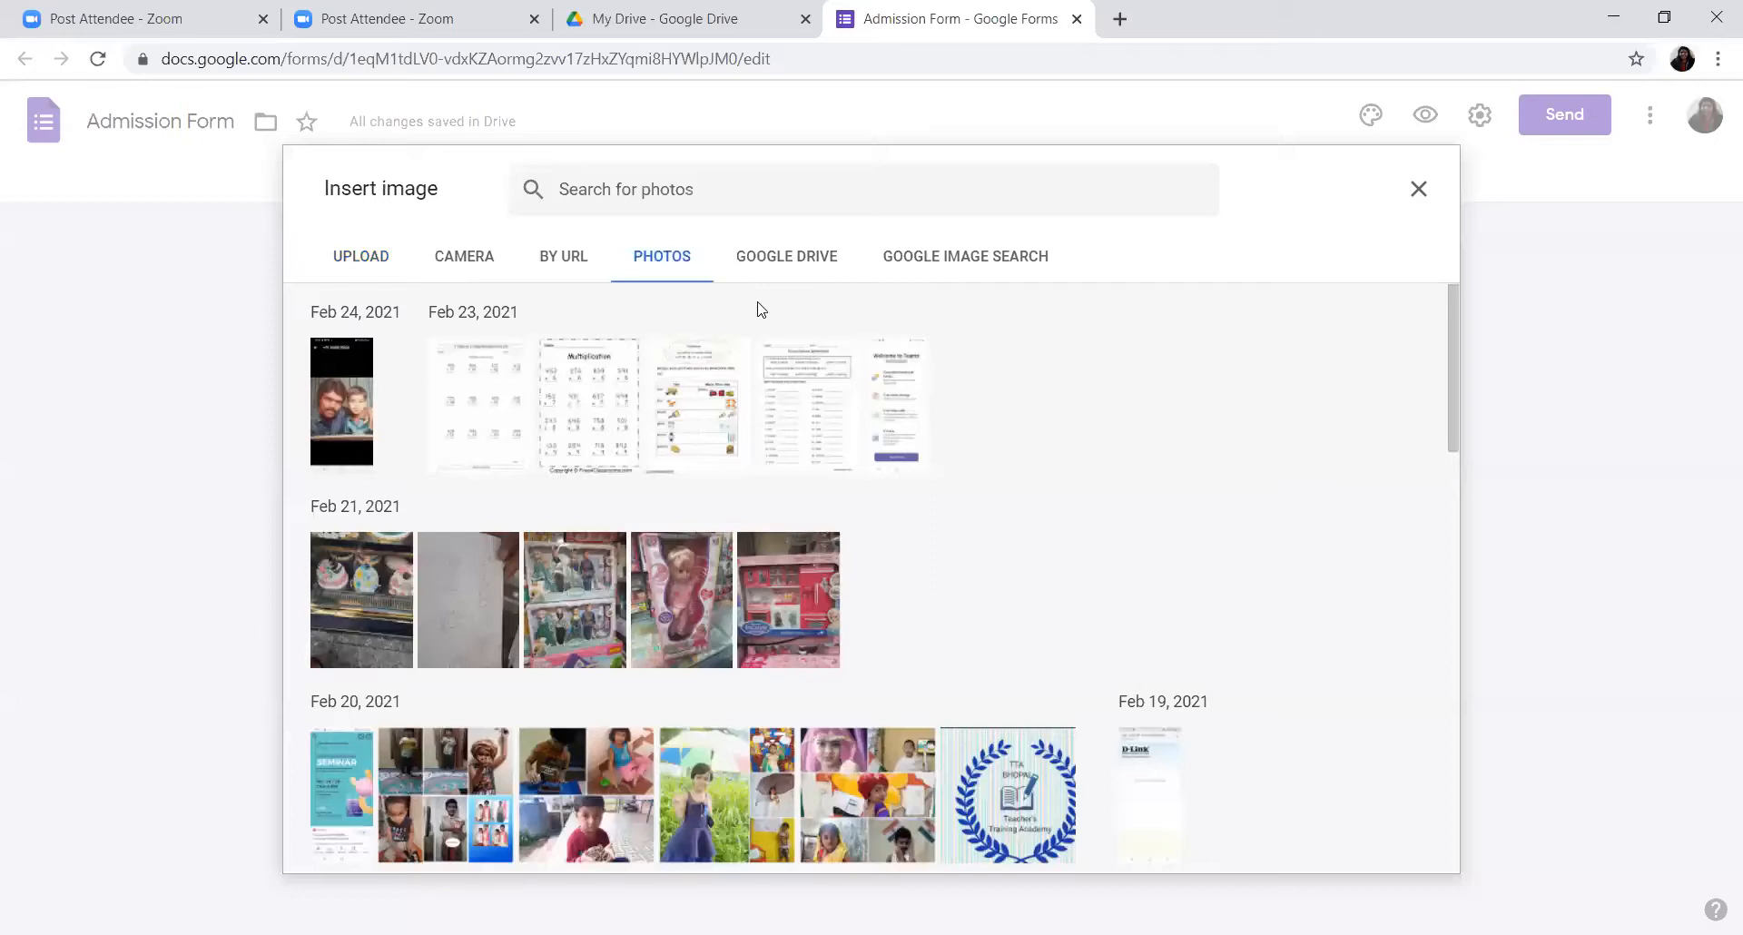
left_click(787, 260)
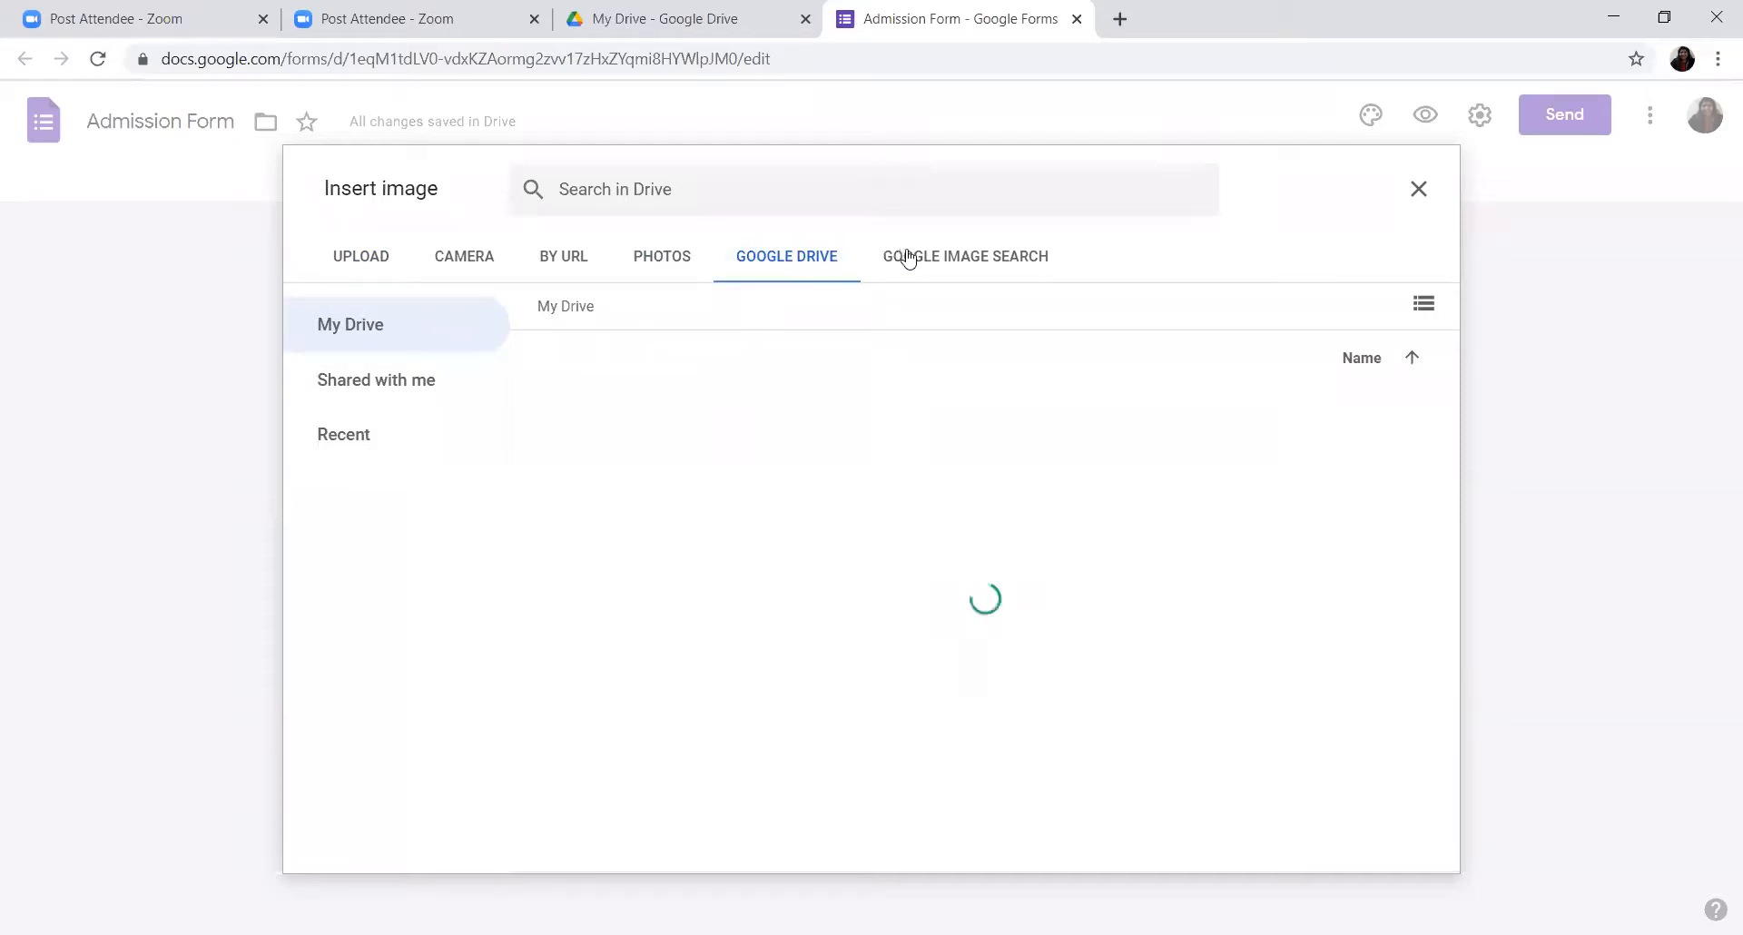
left_click(908, 258)
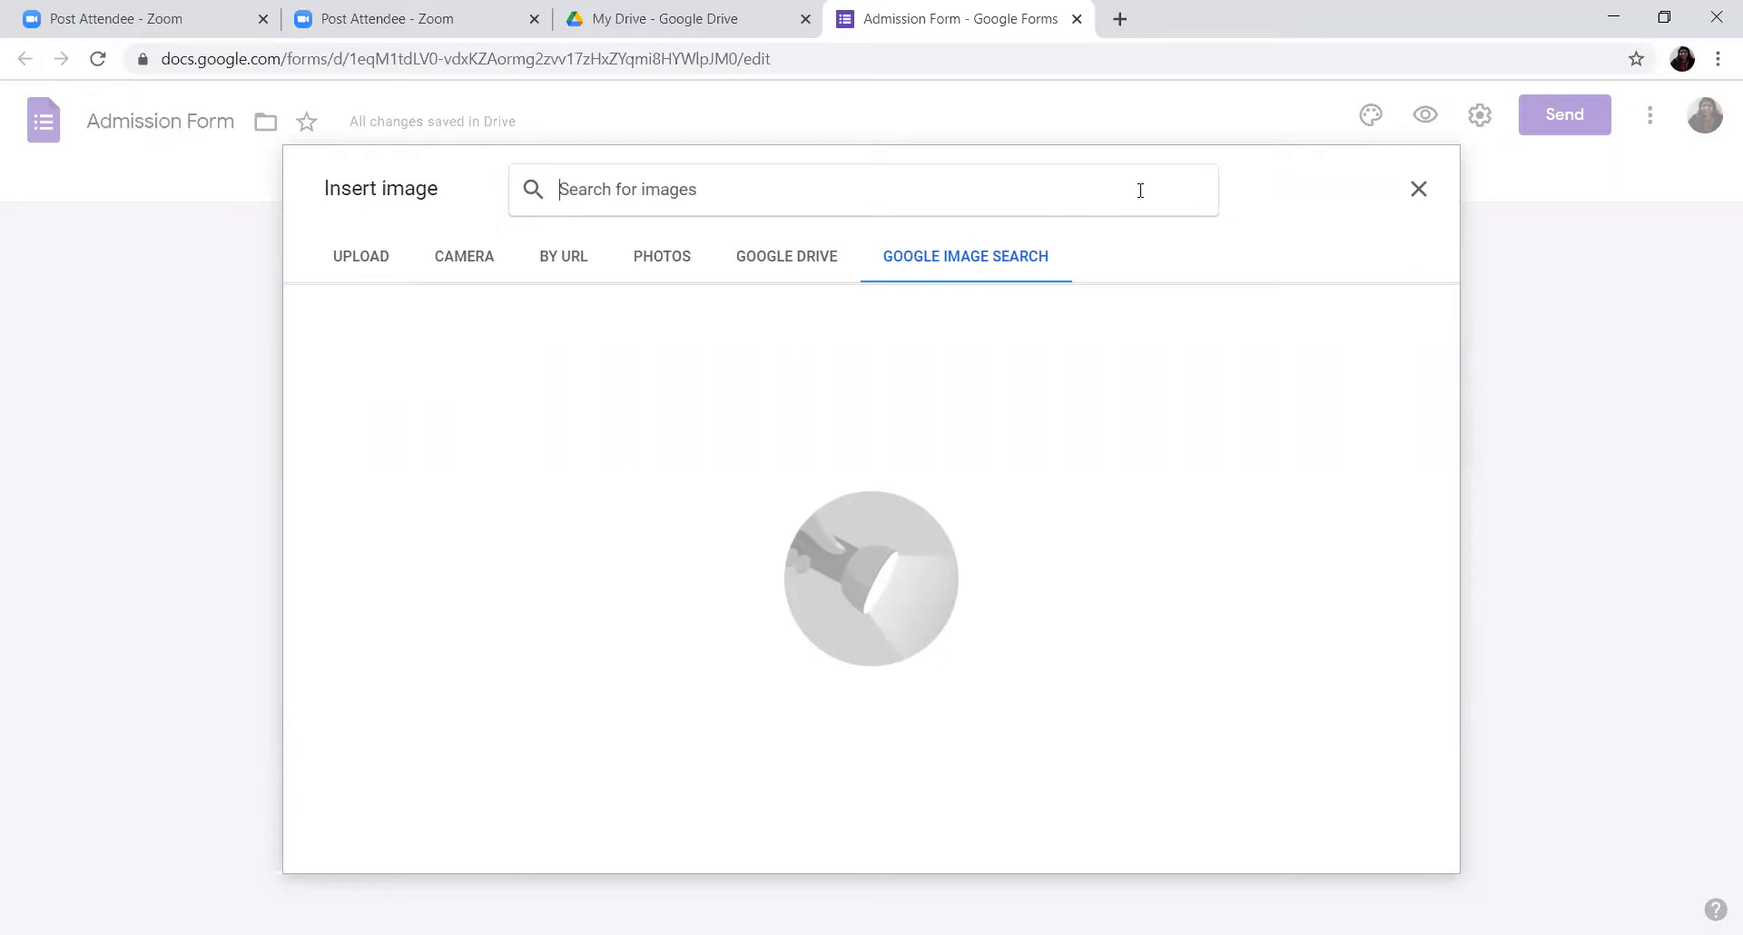
left_click(1419, 188)
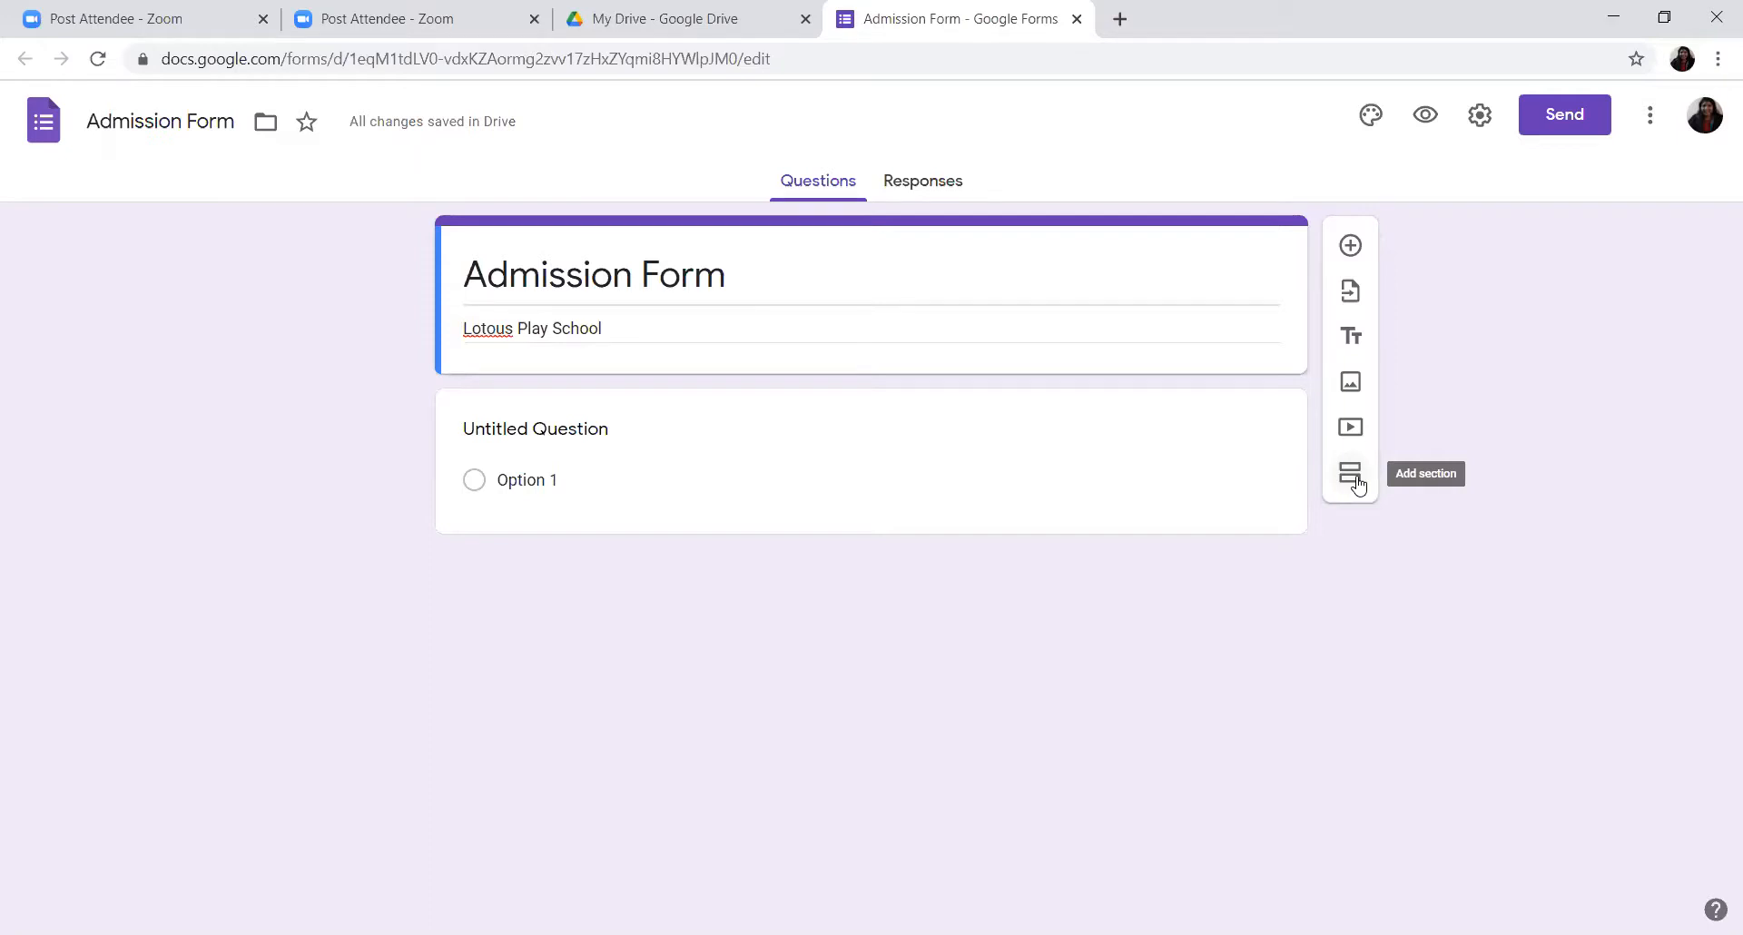
Correct the spelling in the form description so that it reads "Lotus Play School".
left_click(612, 432)
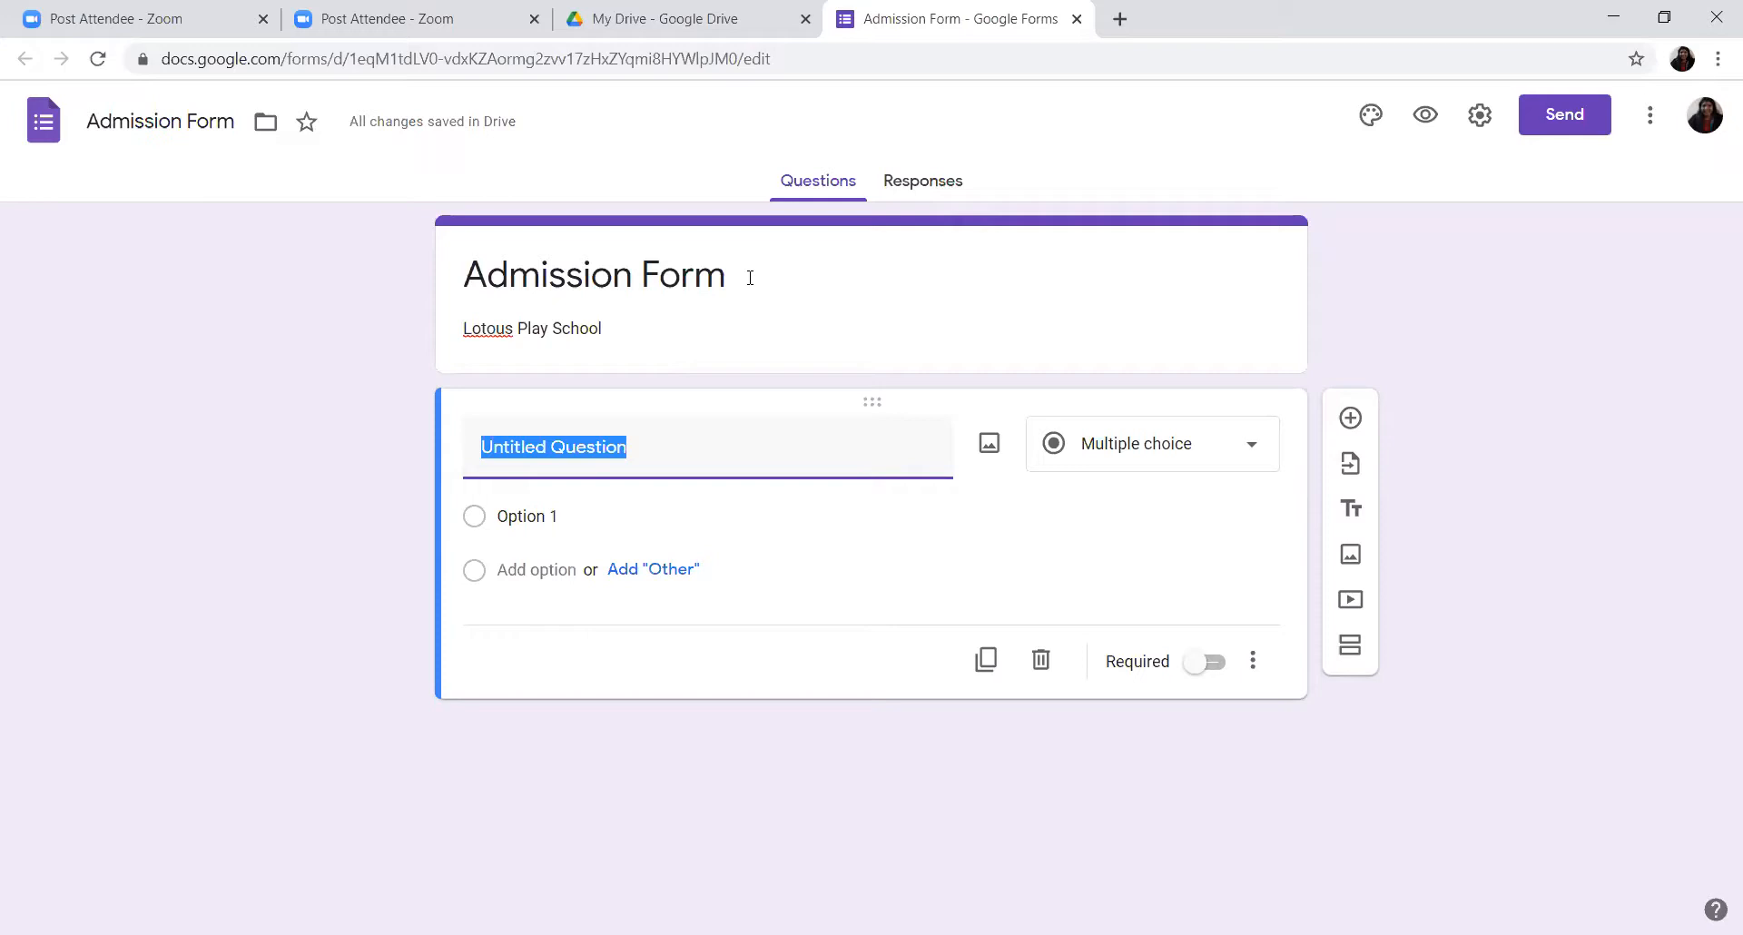
triple_click(507, 329)
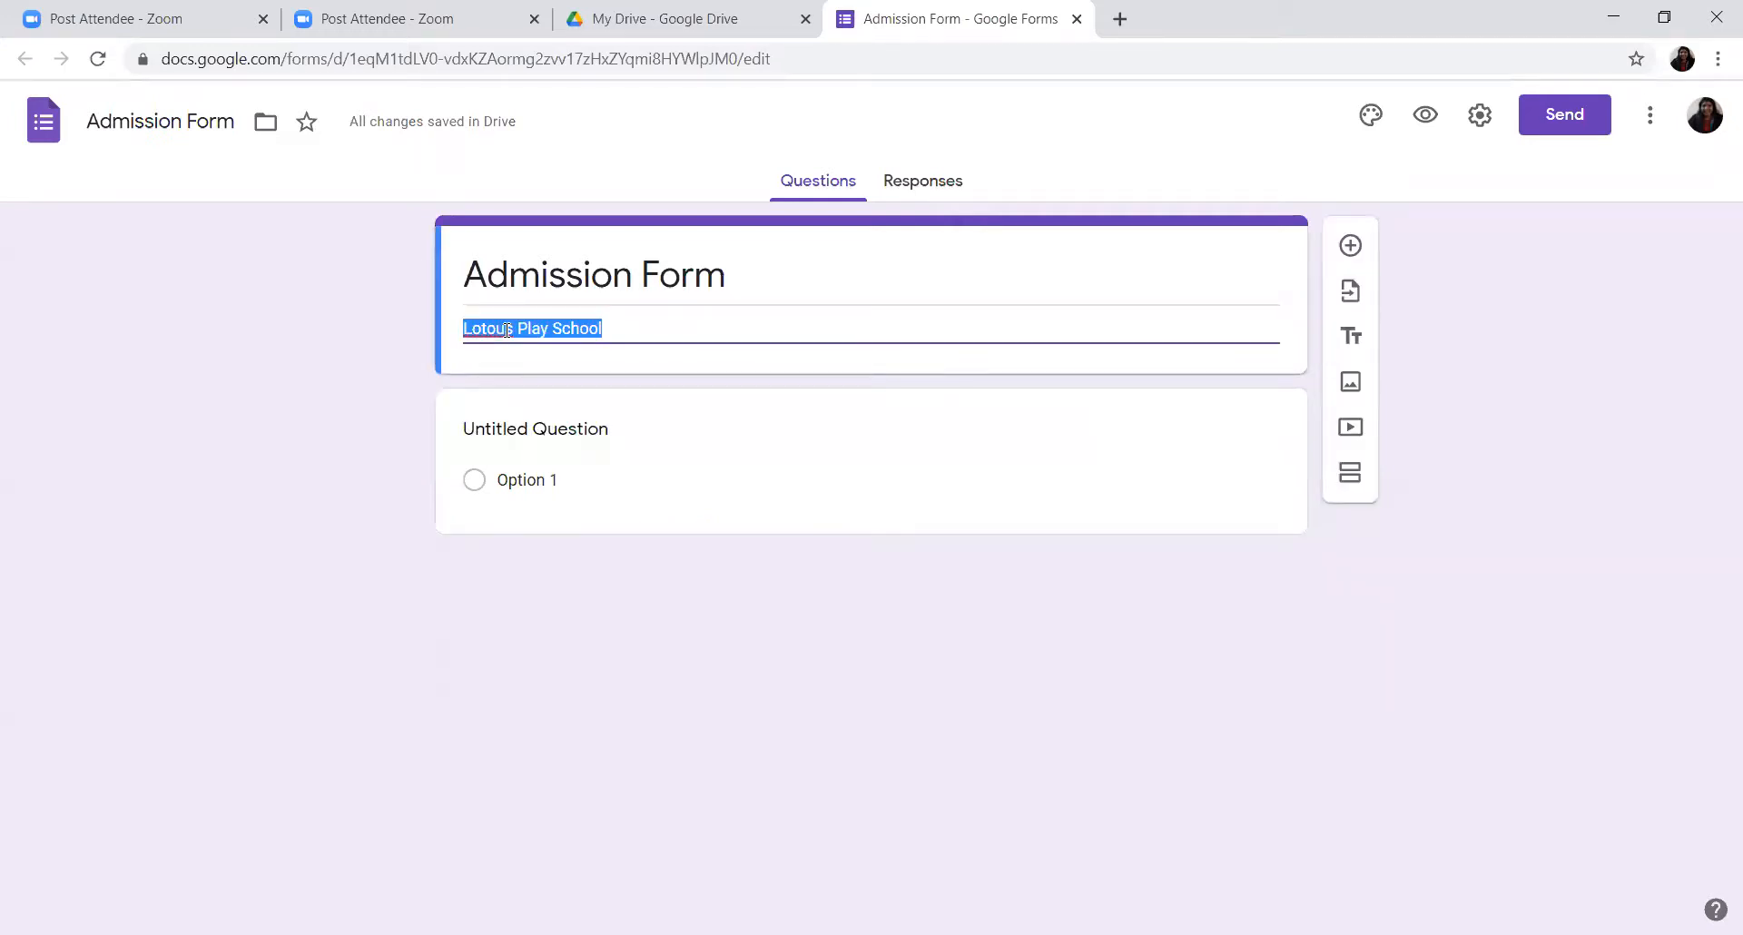
key("Home")
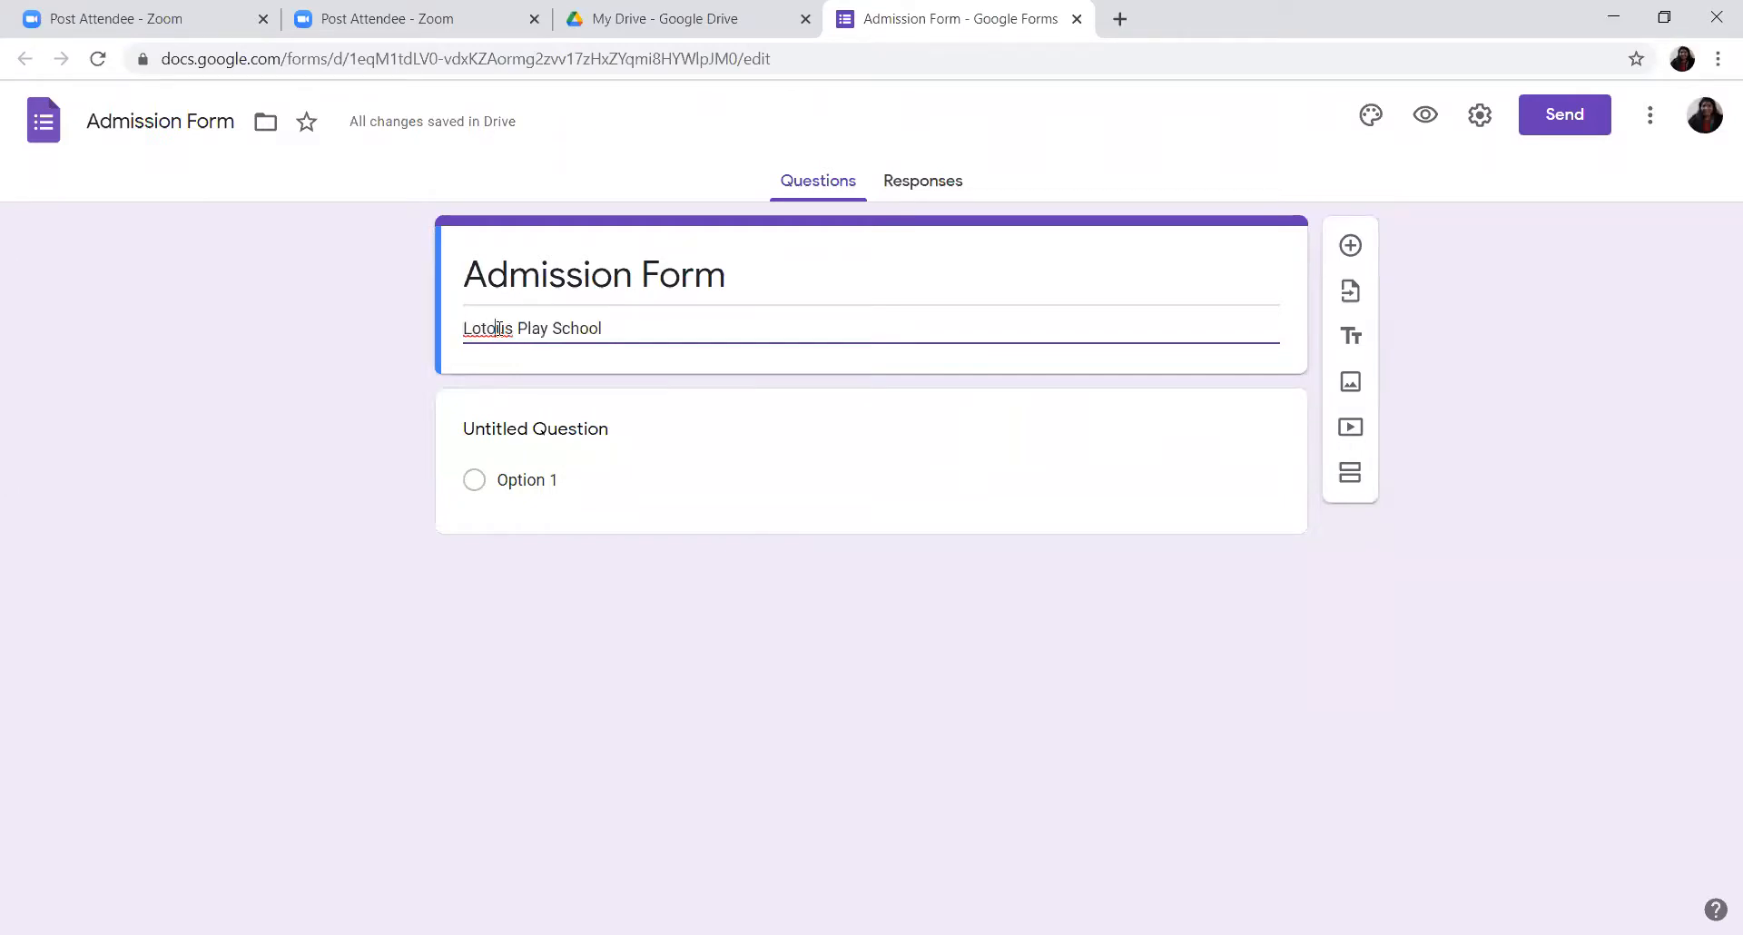
left_click(499, 328)
key("BackSpace")
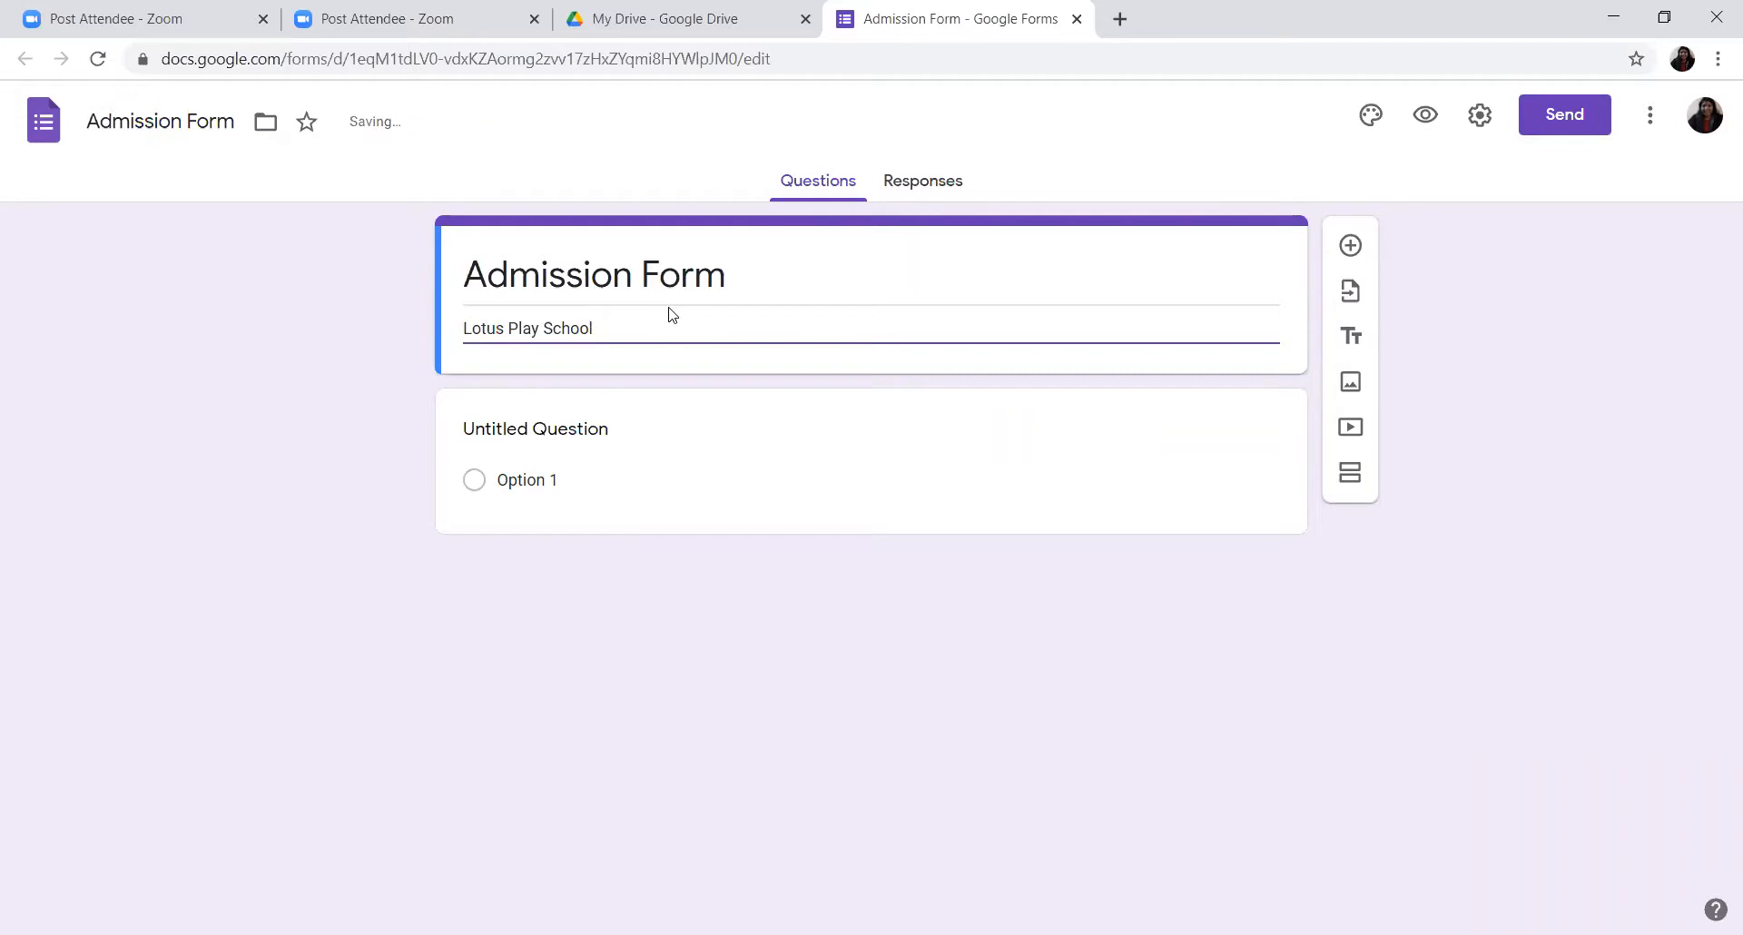
triple_click(671, 314)
Replace the placeholder text of the first question with "Name".
left_click(687, 434)
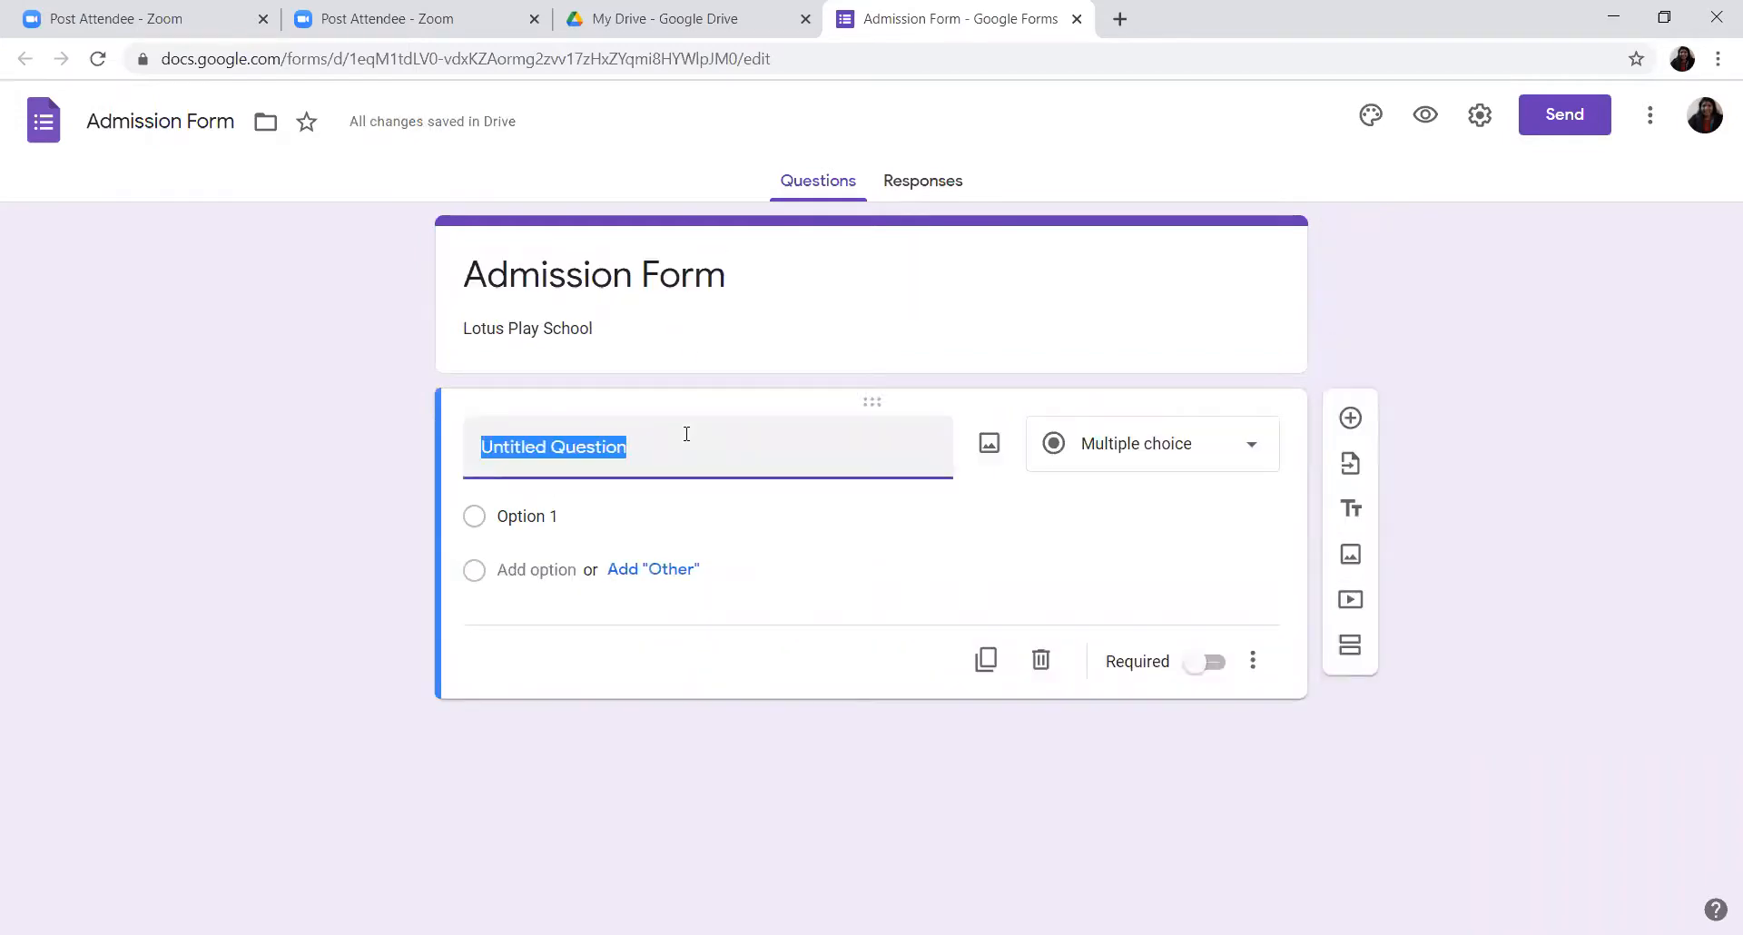
key("BackSpace")
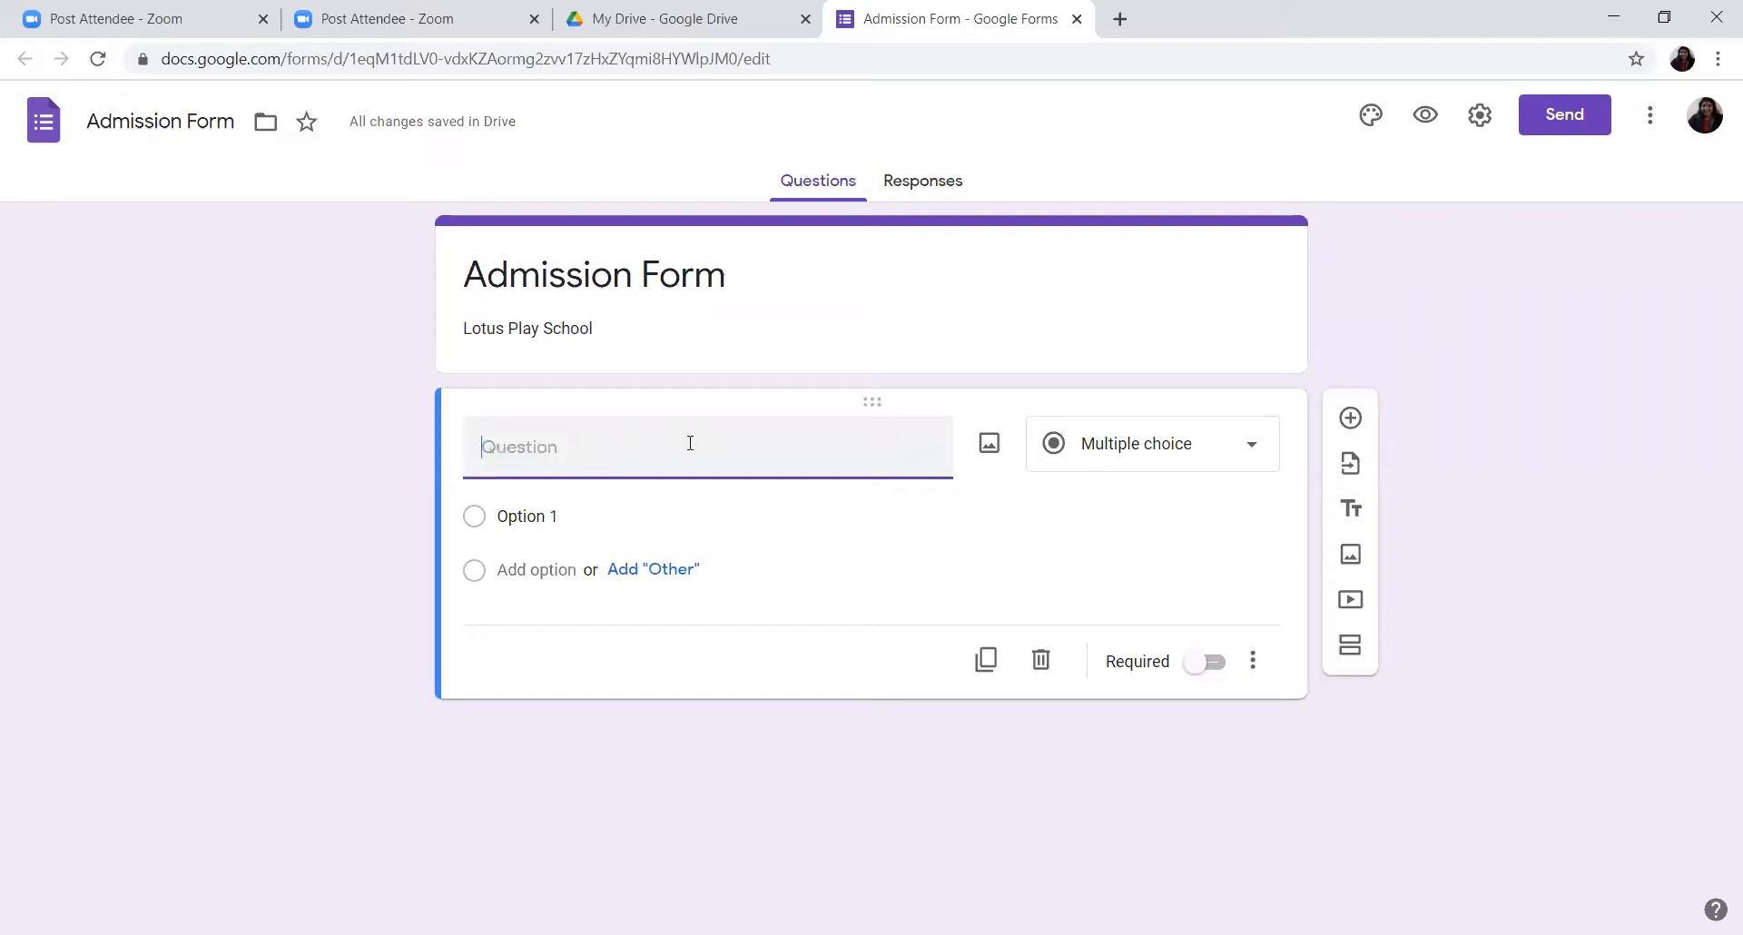
type("Name")
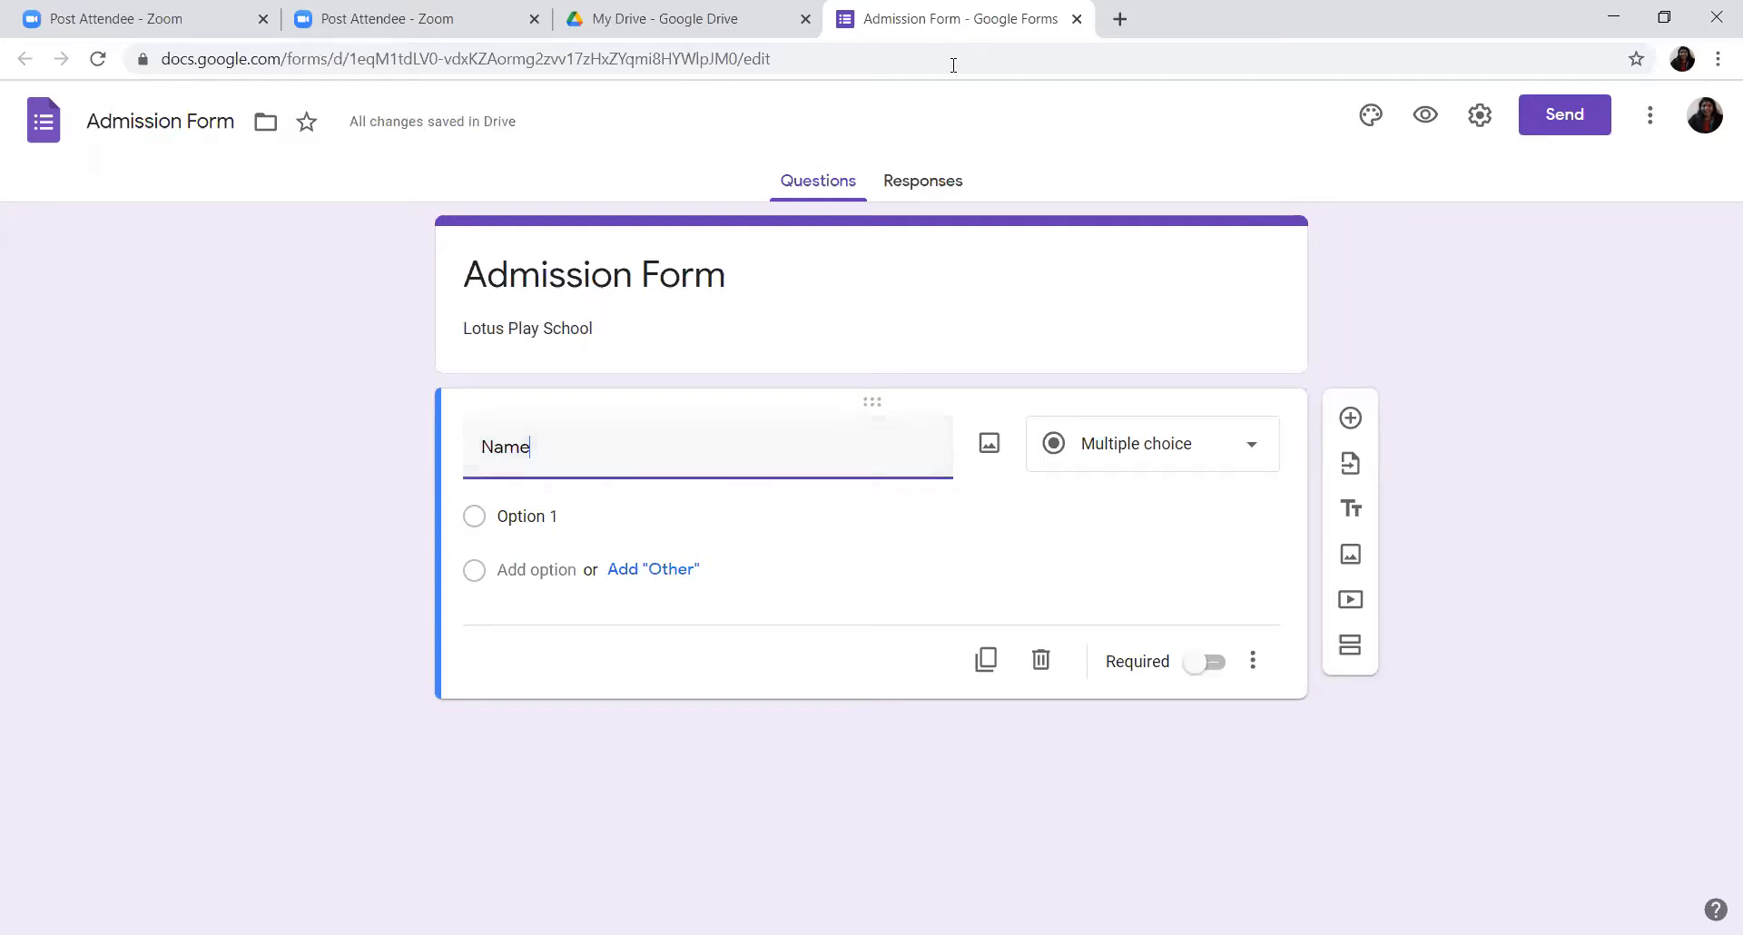
left_click(966, 89)
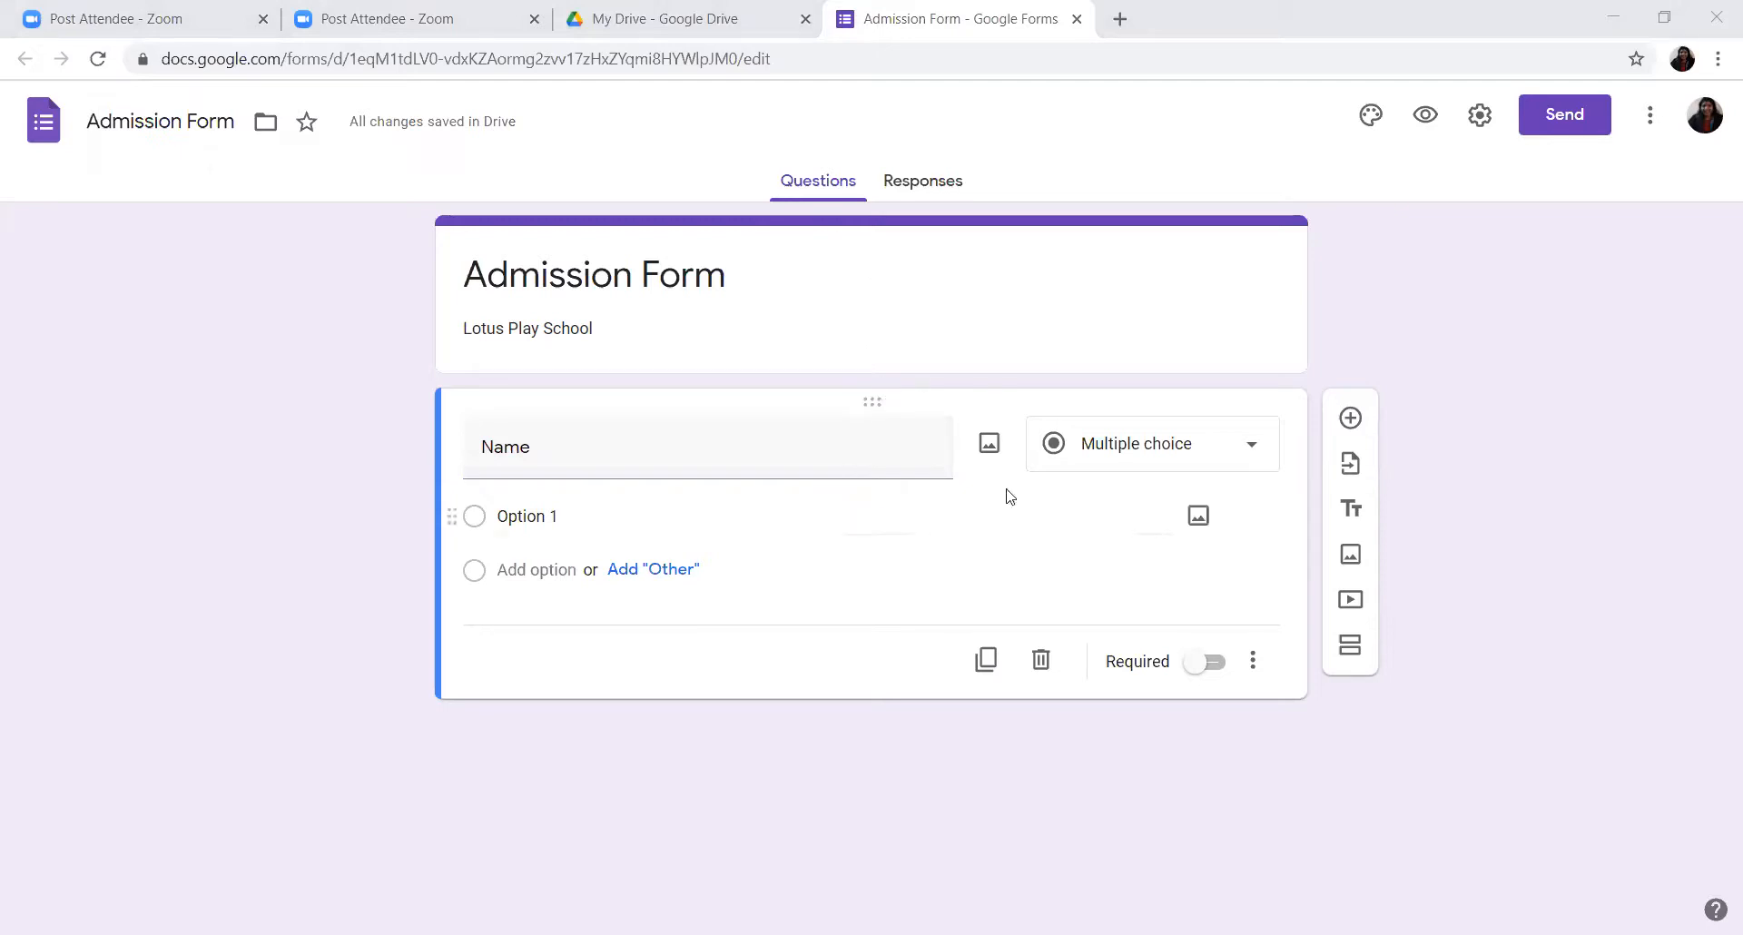
Try the Date answer type on the "Name" question and settle on Short answer.
left_click(1250, 446)
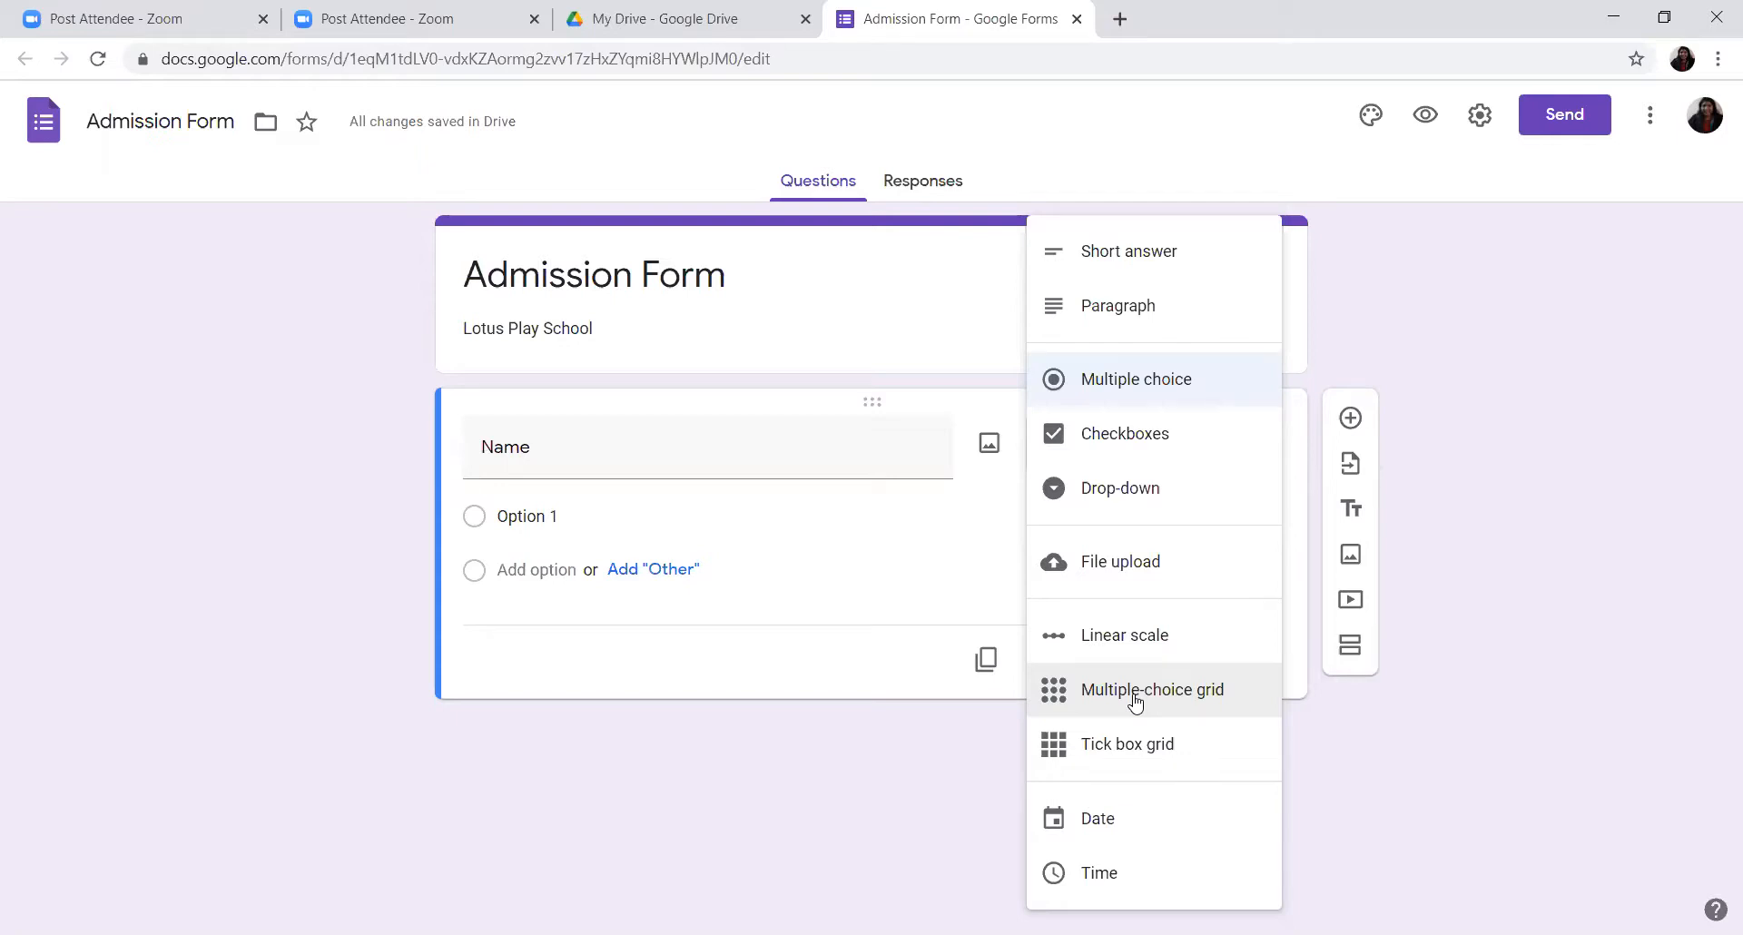
left_click(1109, 821)
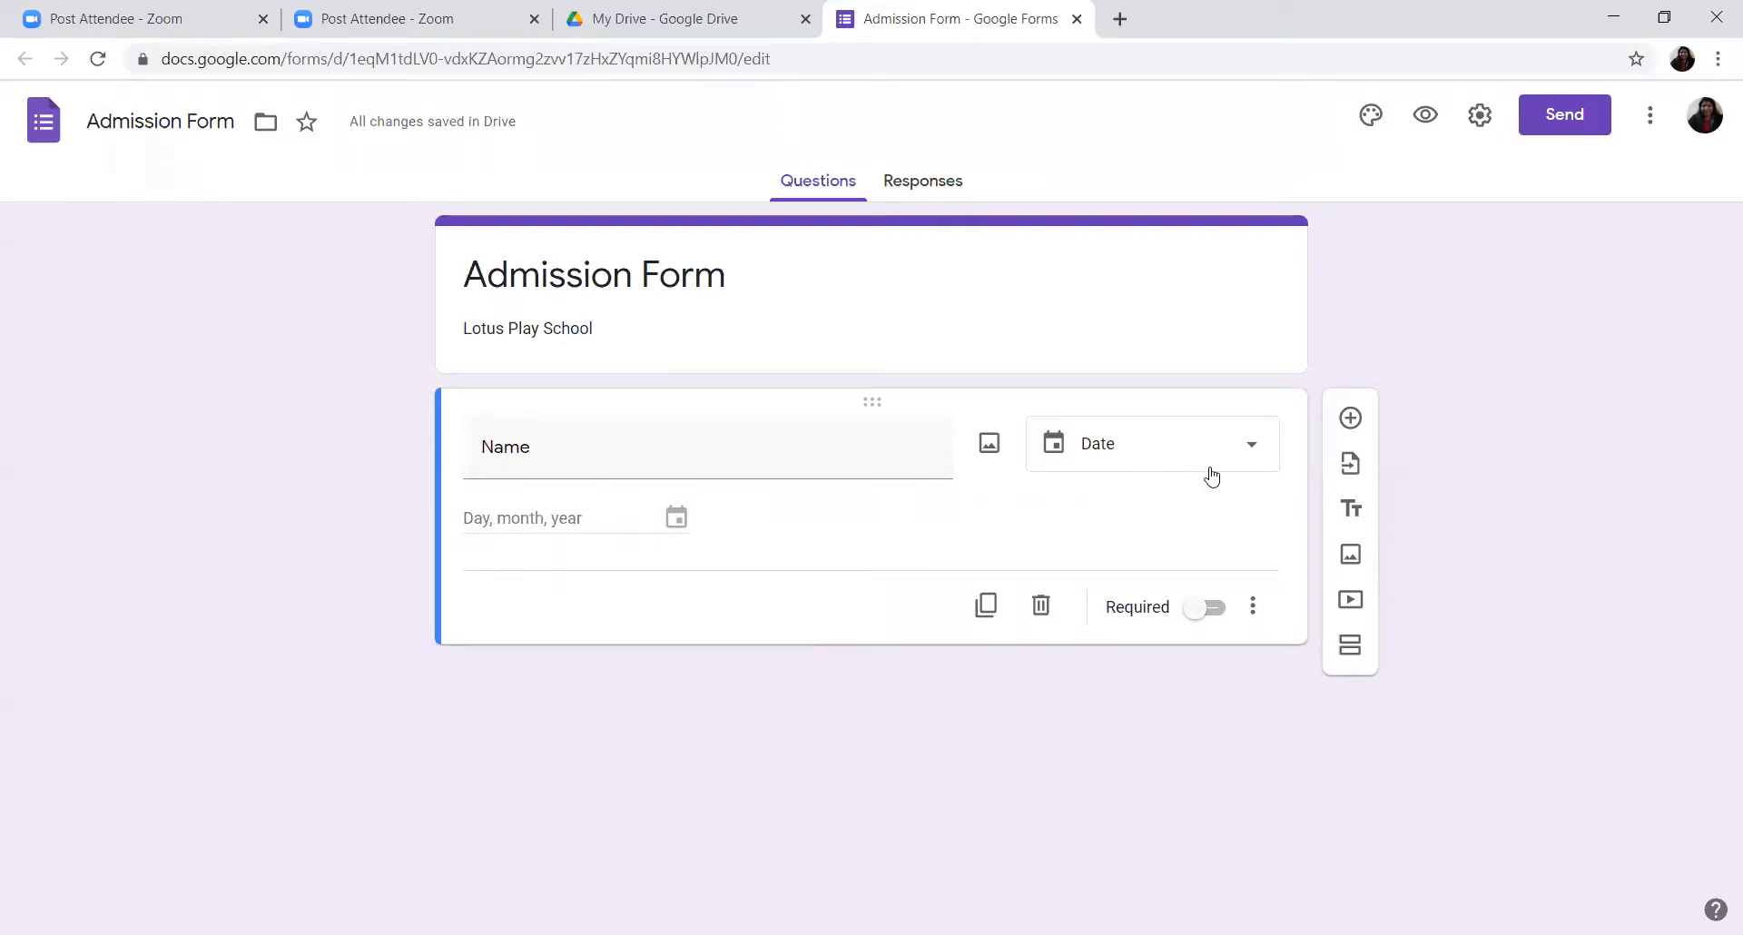
left_click(1250, 452)
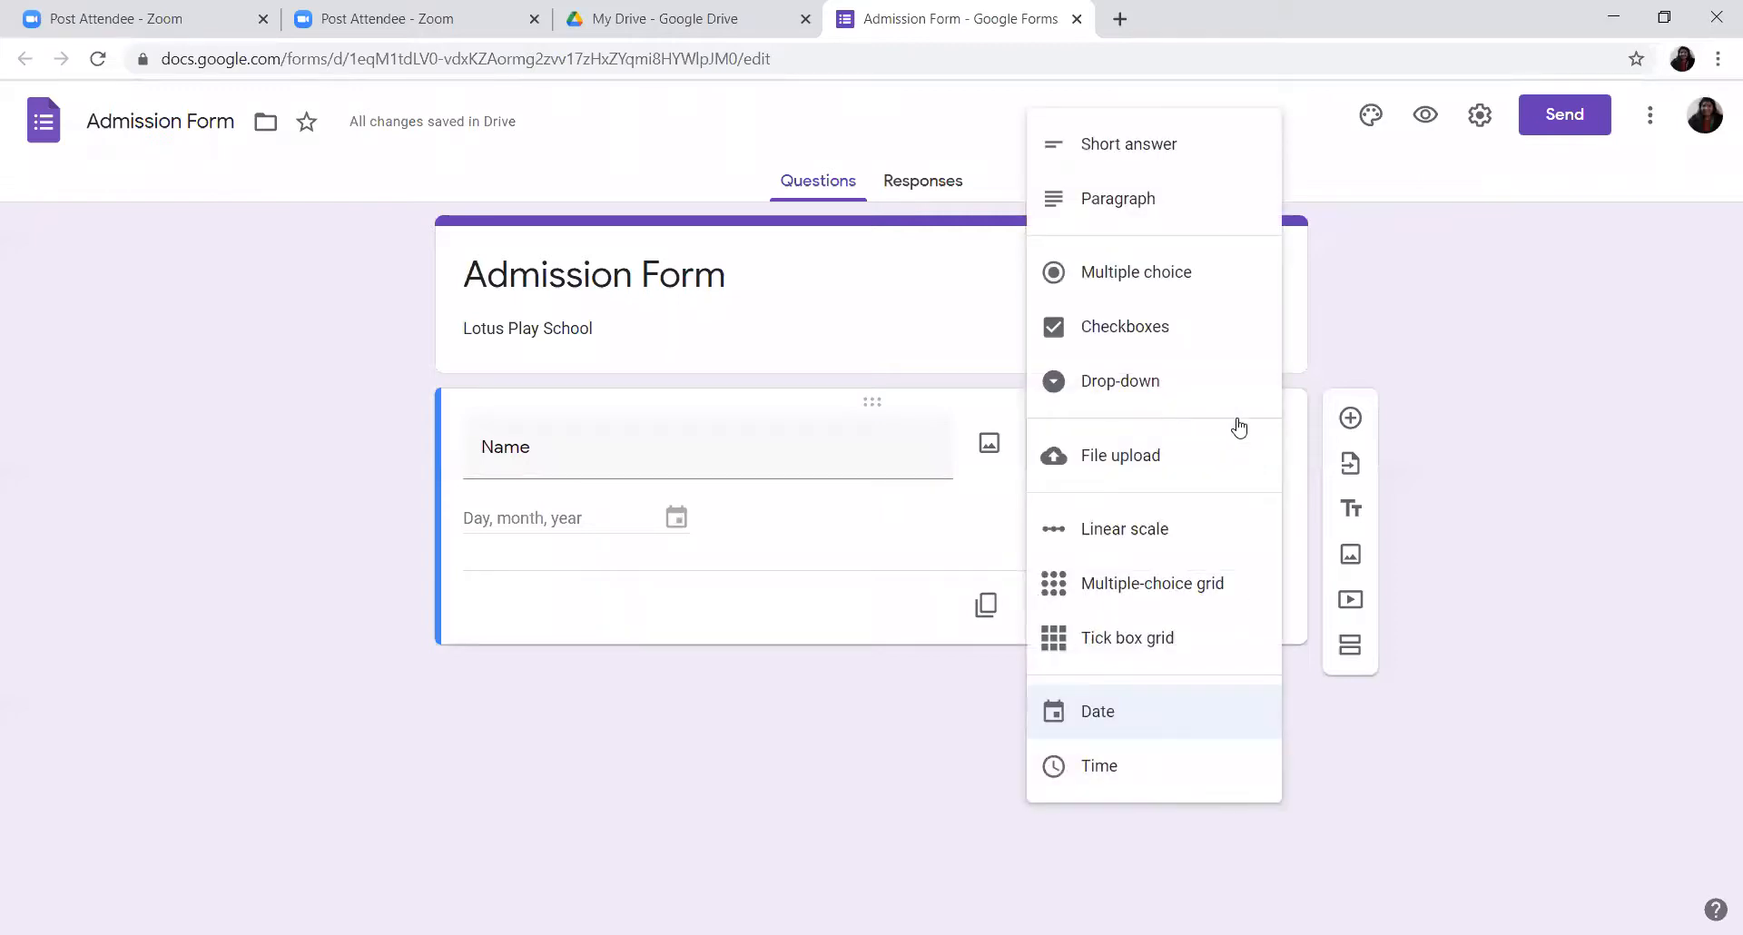
left_click(1215, 166)
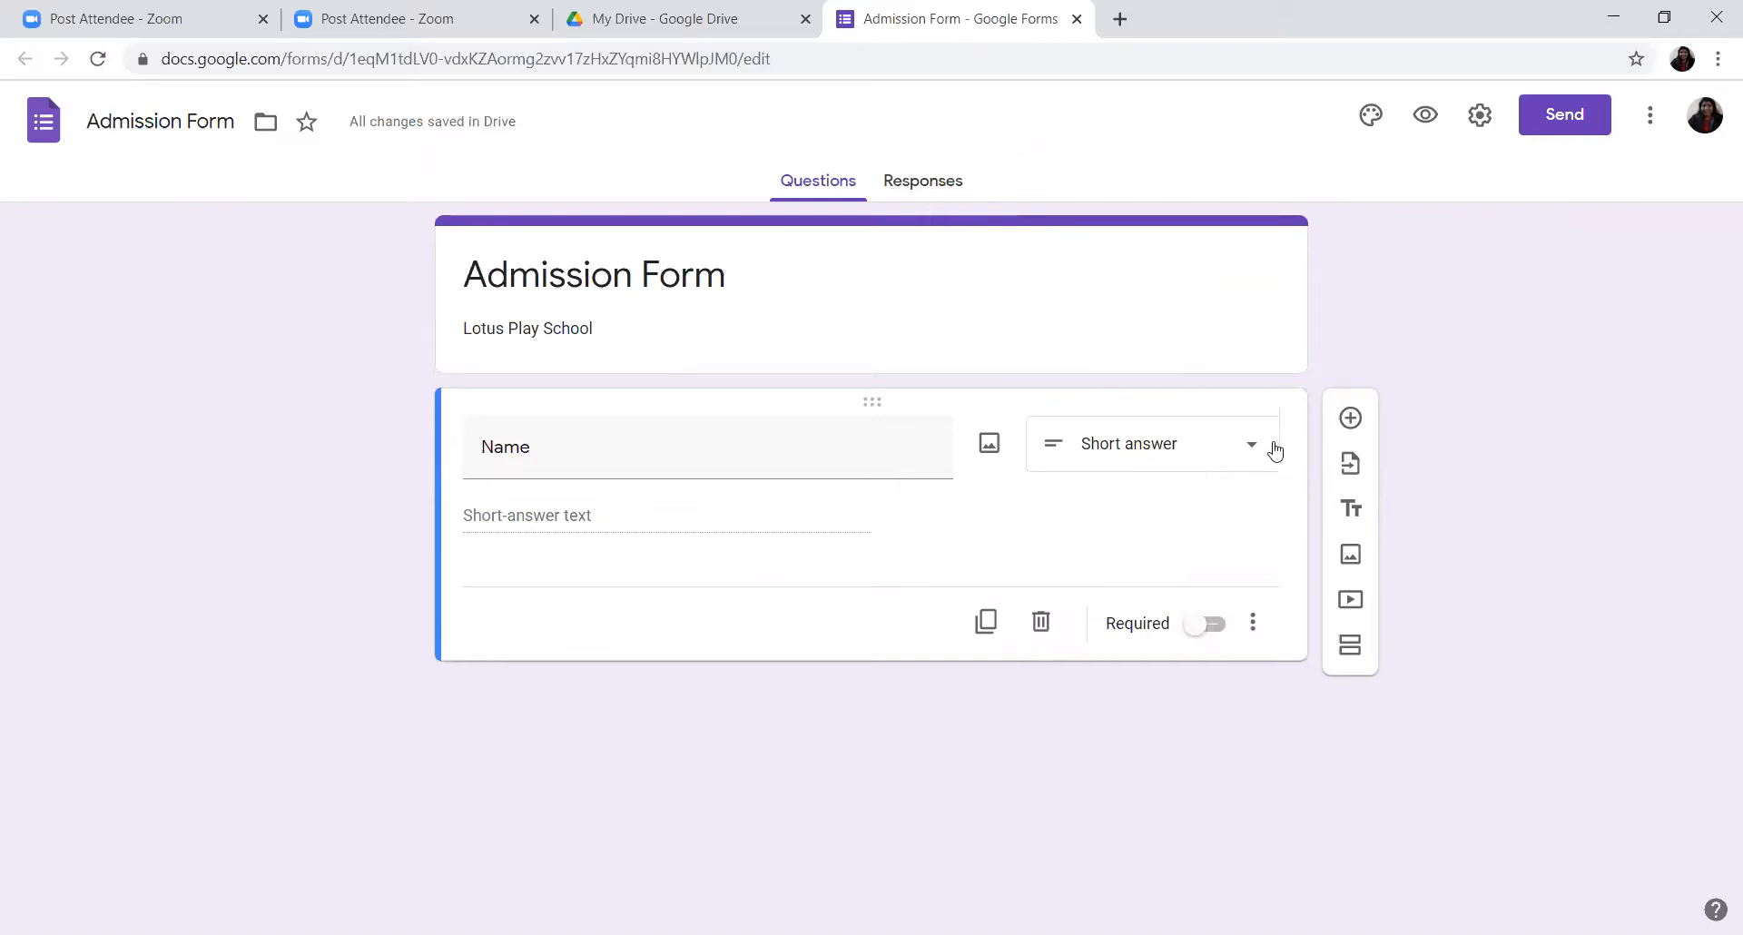
Duplicate the "Name" question and delete the copy.
left_click(986, 624)
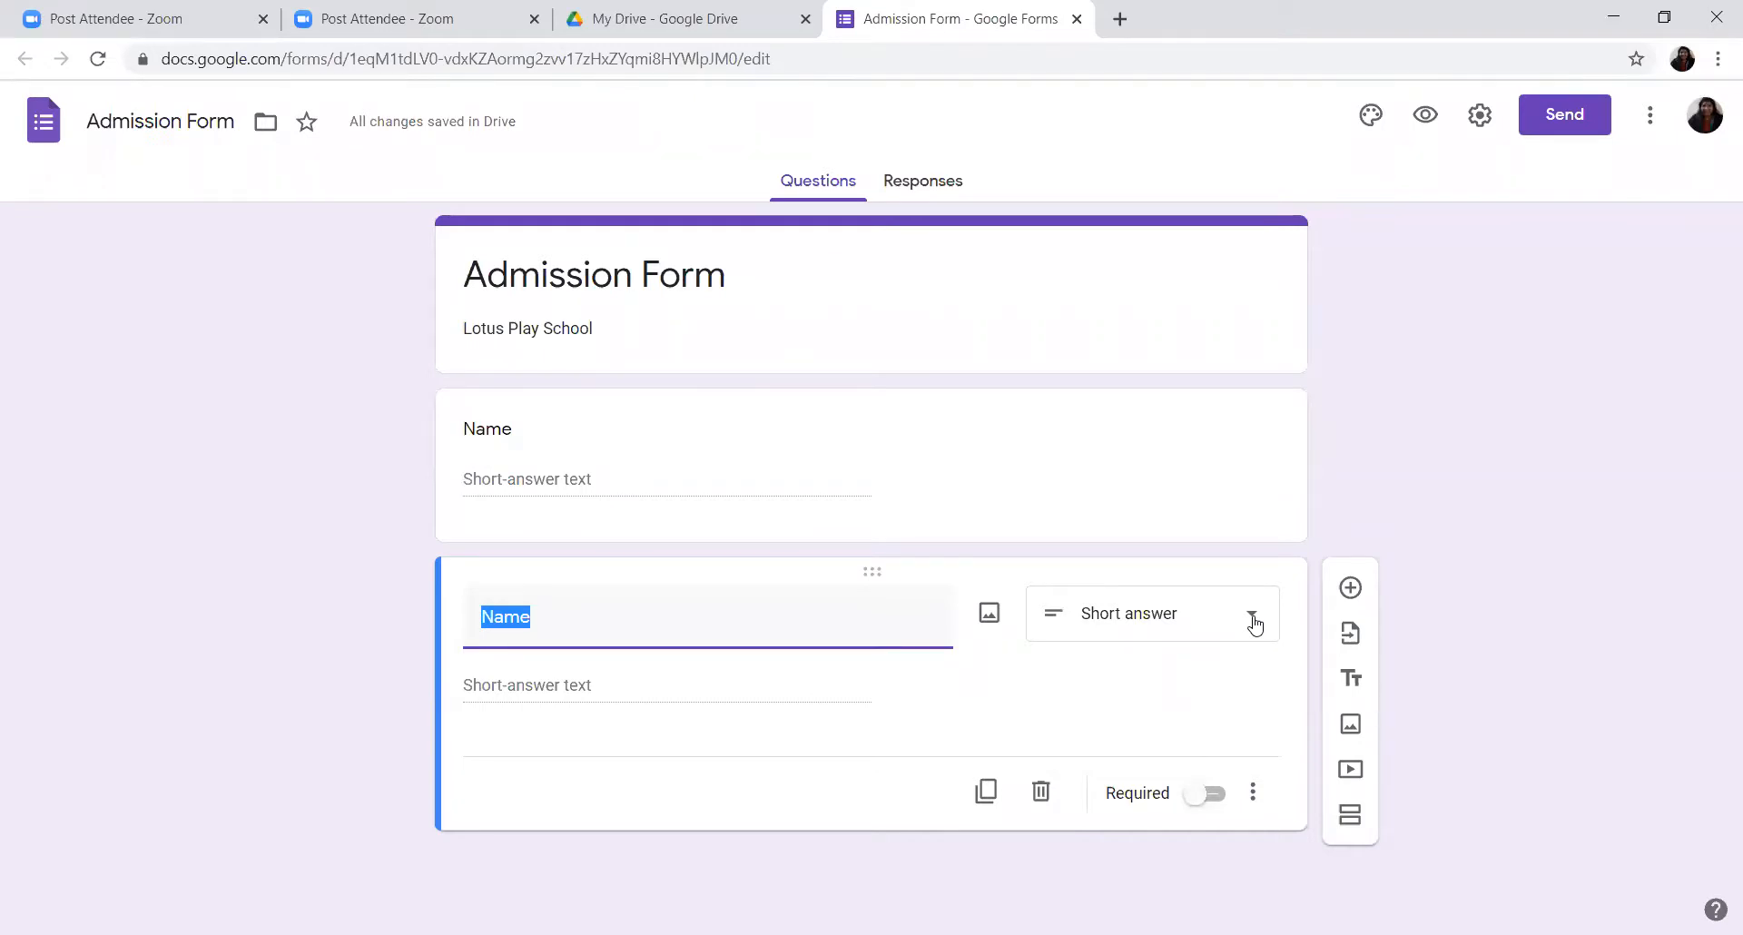
left_click(1041, 793)
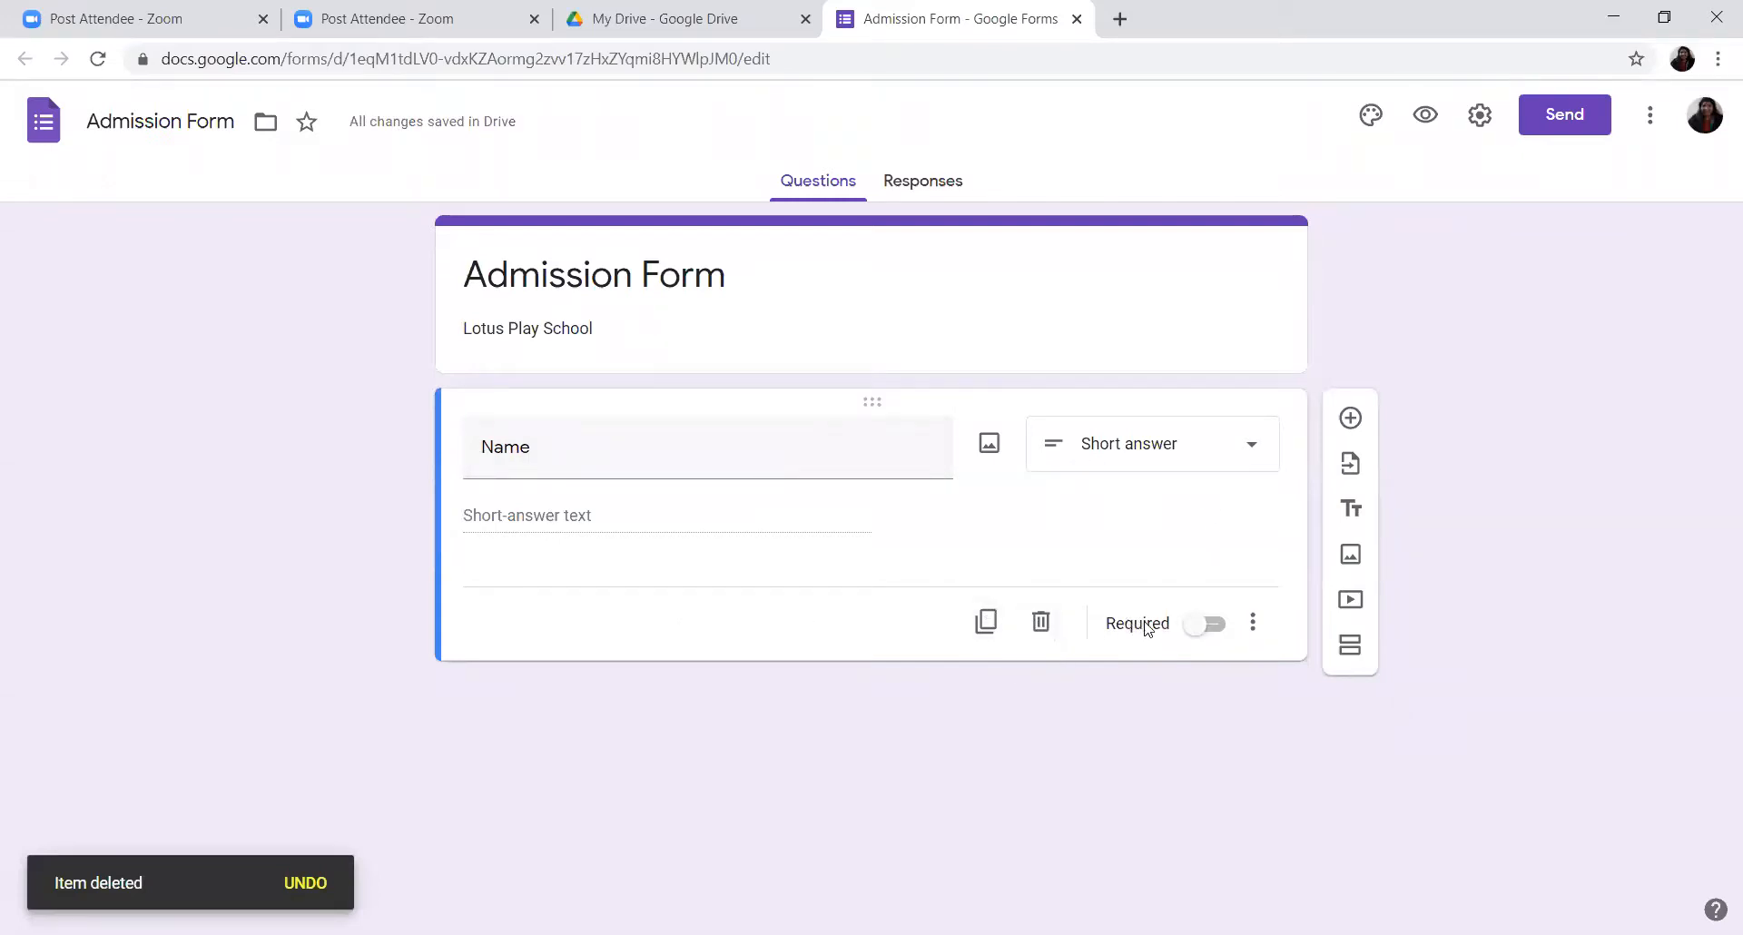
Make the "Name" question required and look at its extra display options without adding any.
left_click(1195, 629)
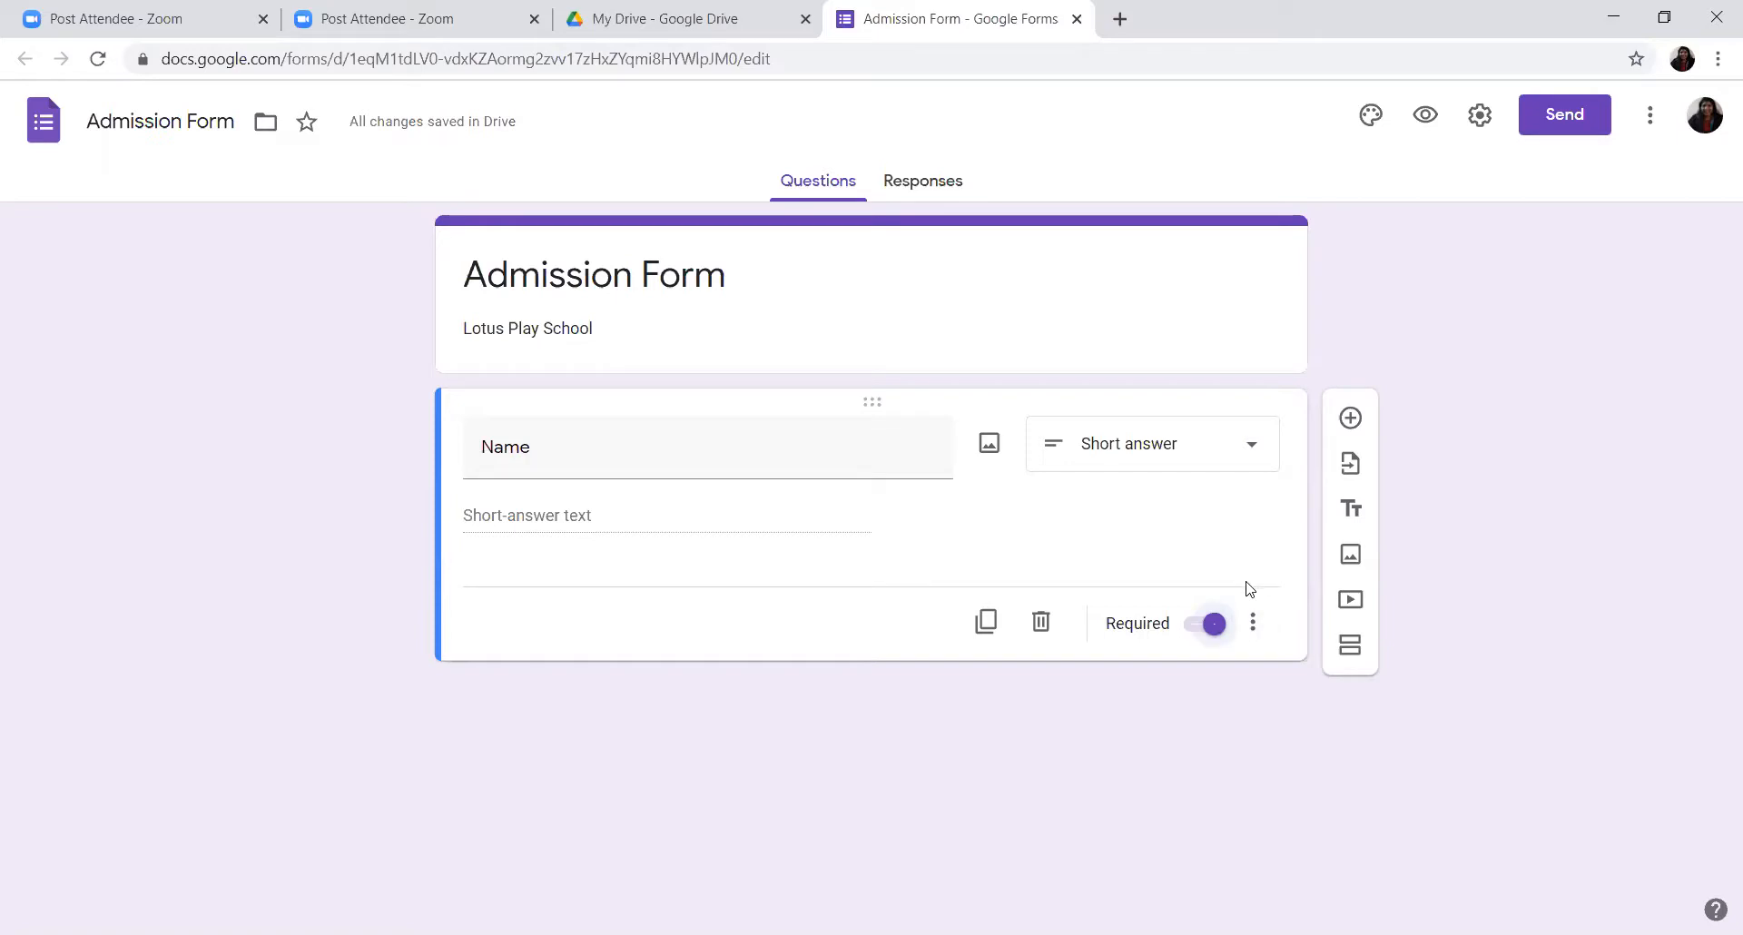
left_click(1254, 626)
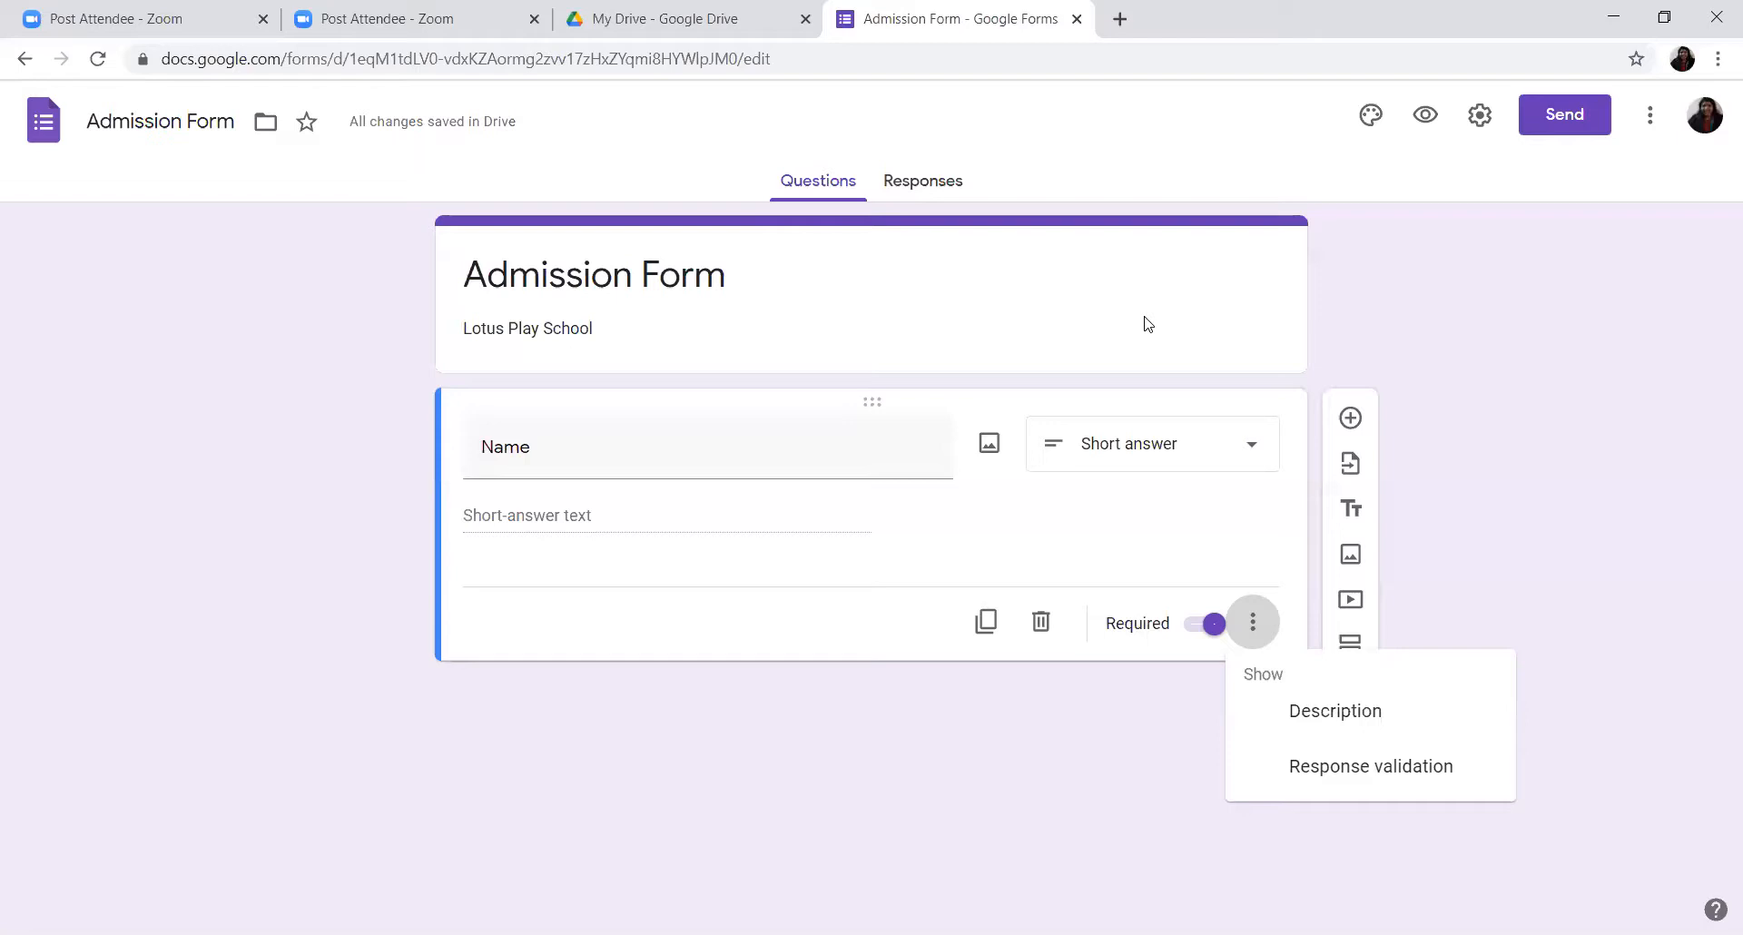
left_click(1310, 764)
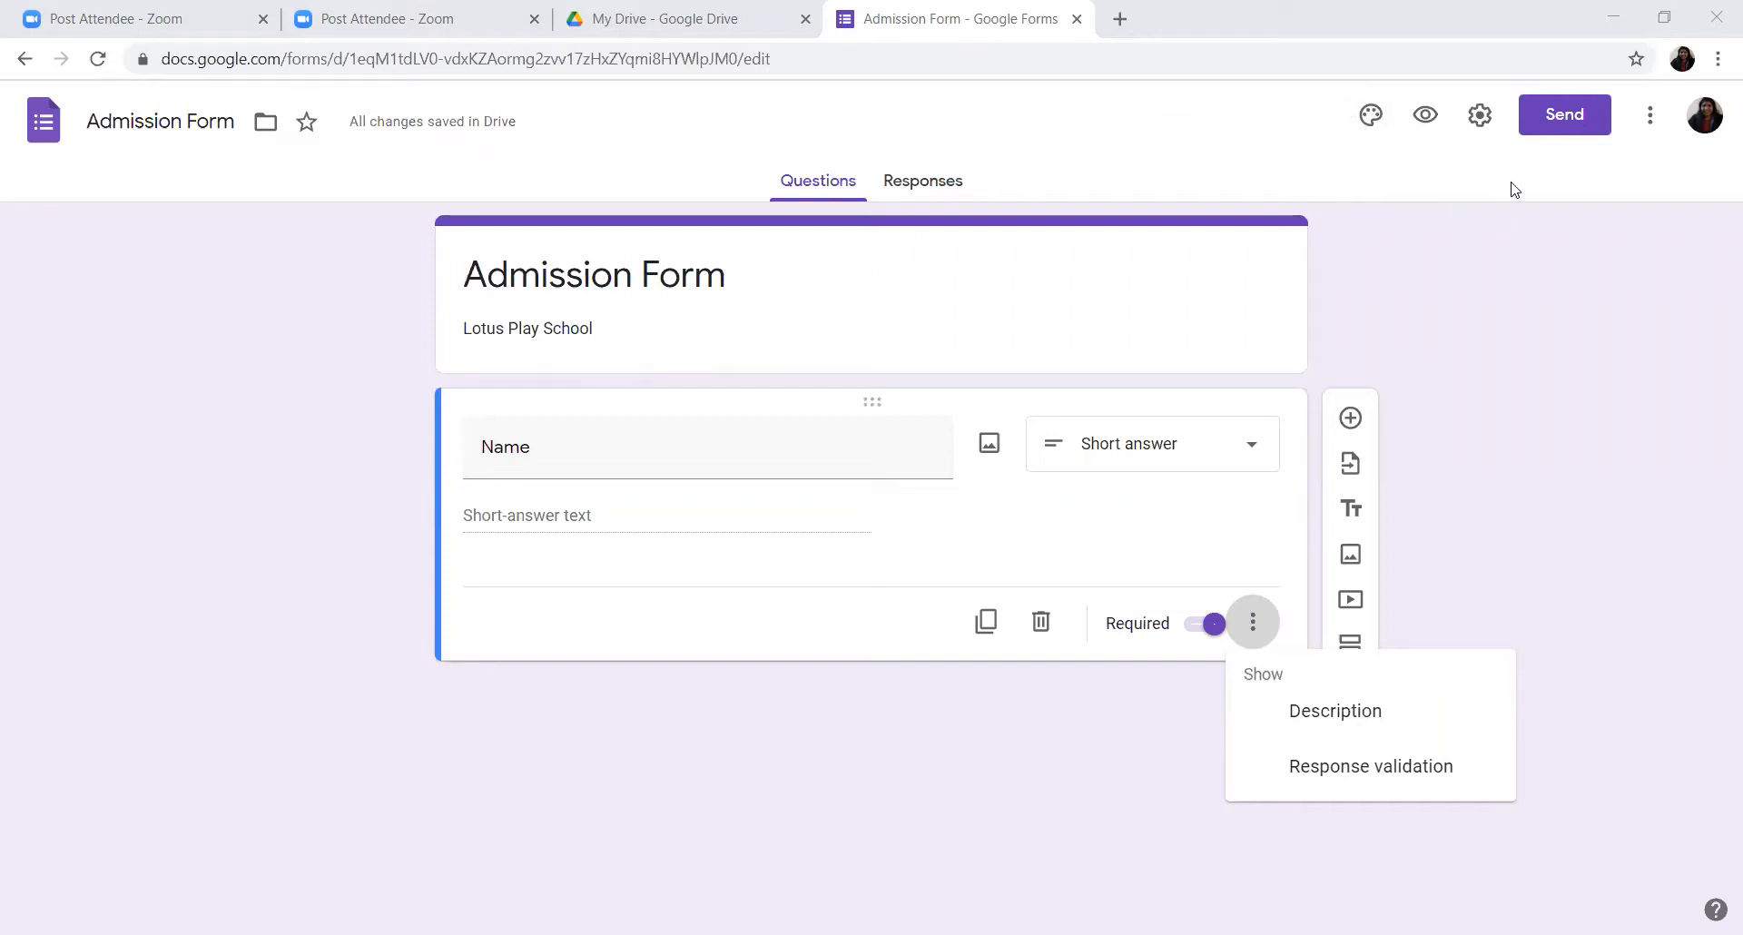
left_click(1372, 125)
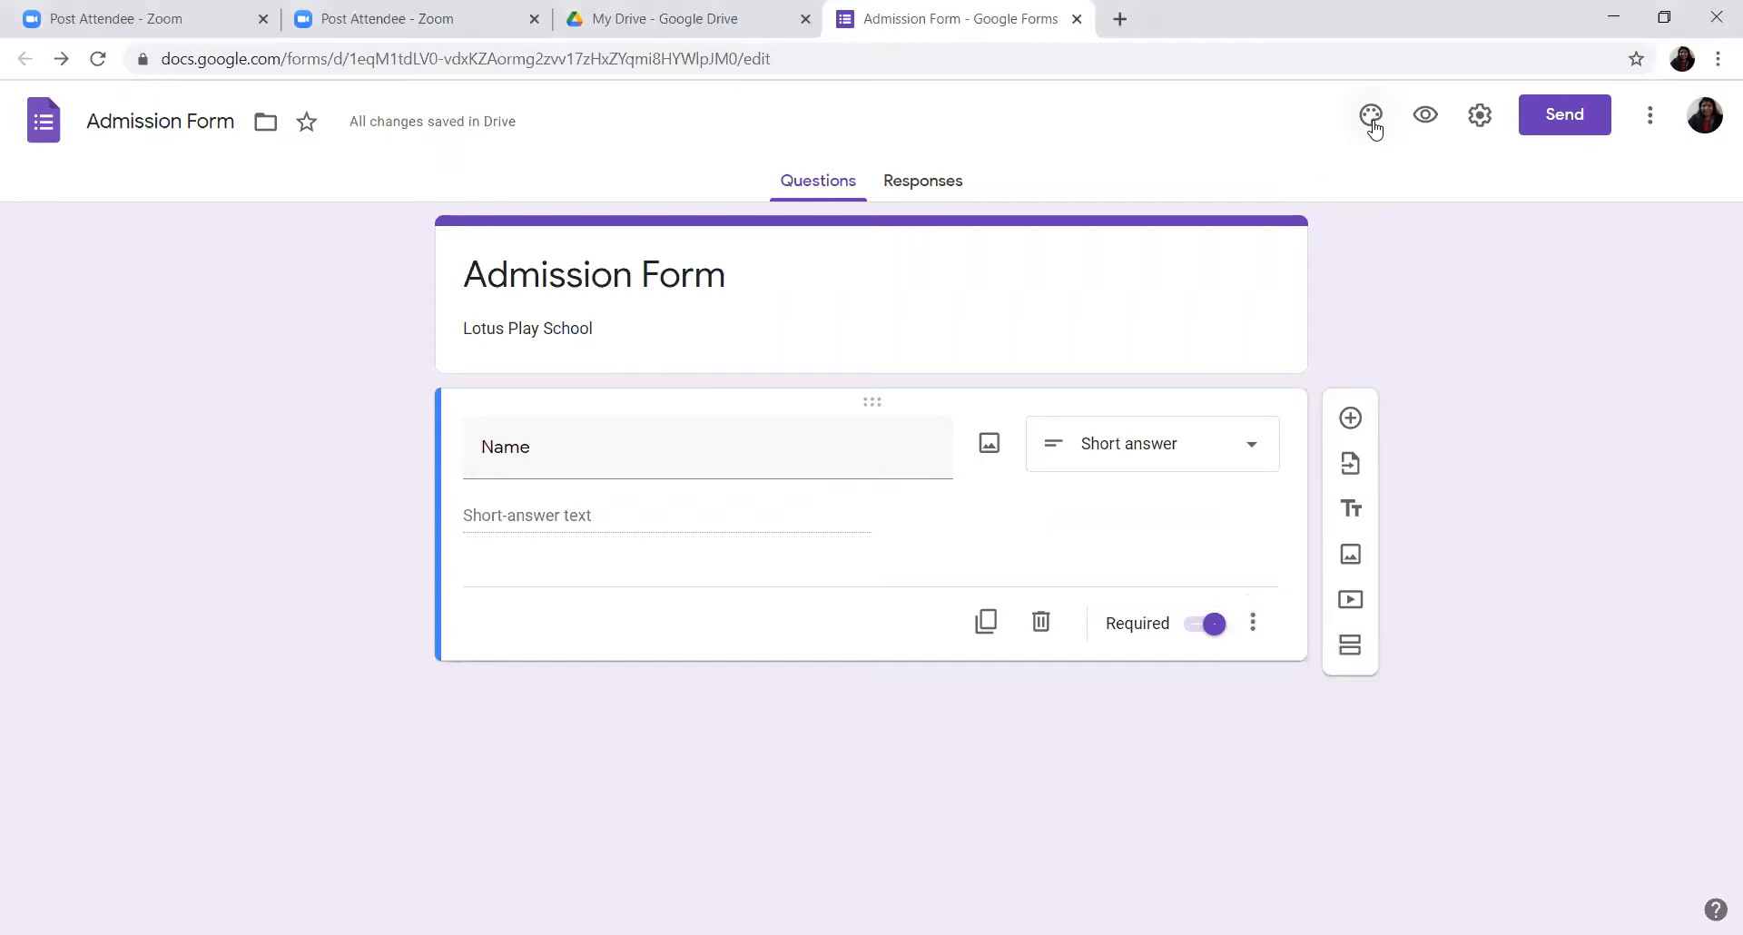
Try red and green as the form's theme colour in the theme options.
left_click(1371, 114)
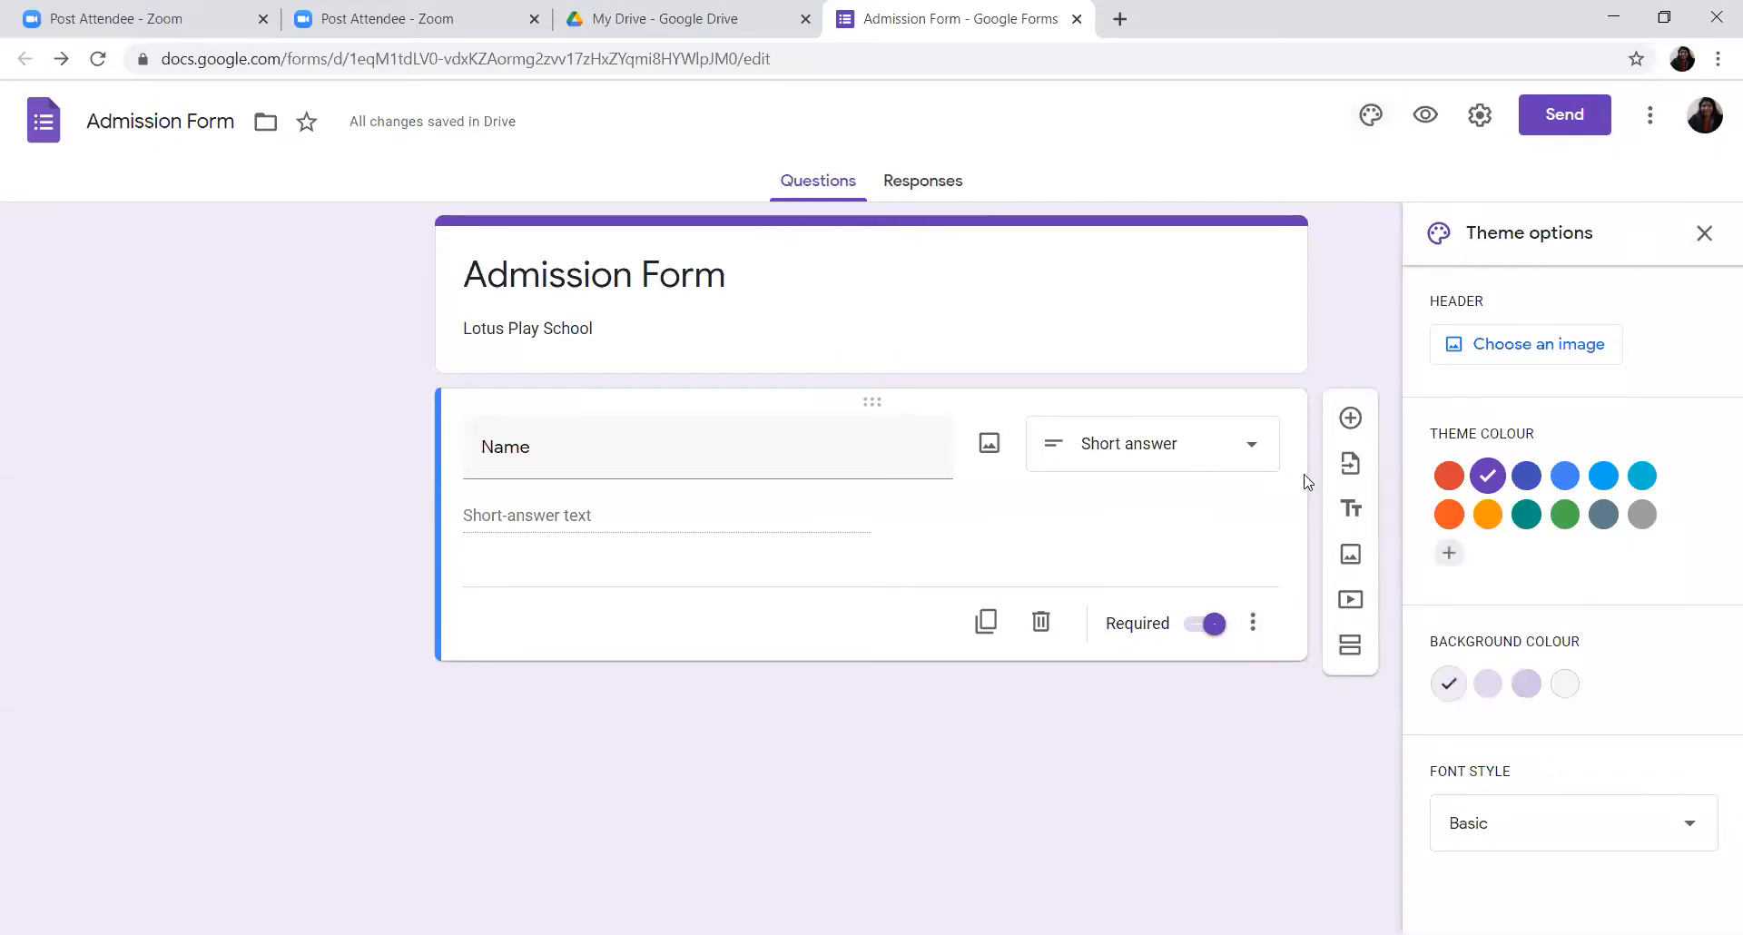
left_click(1448, 481)
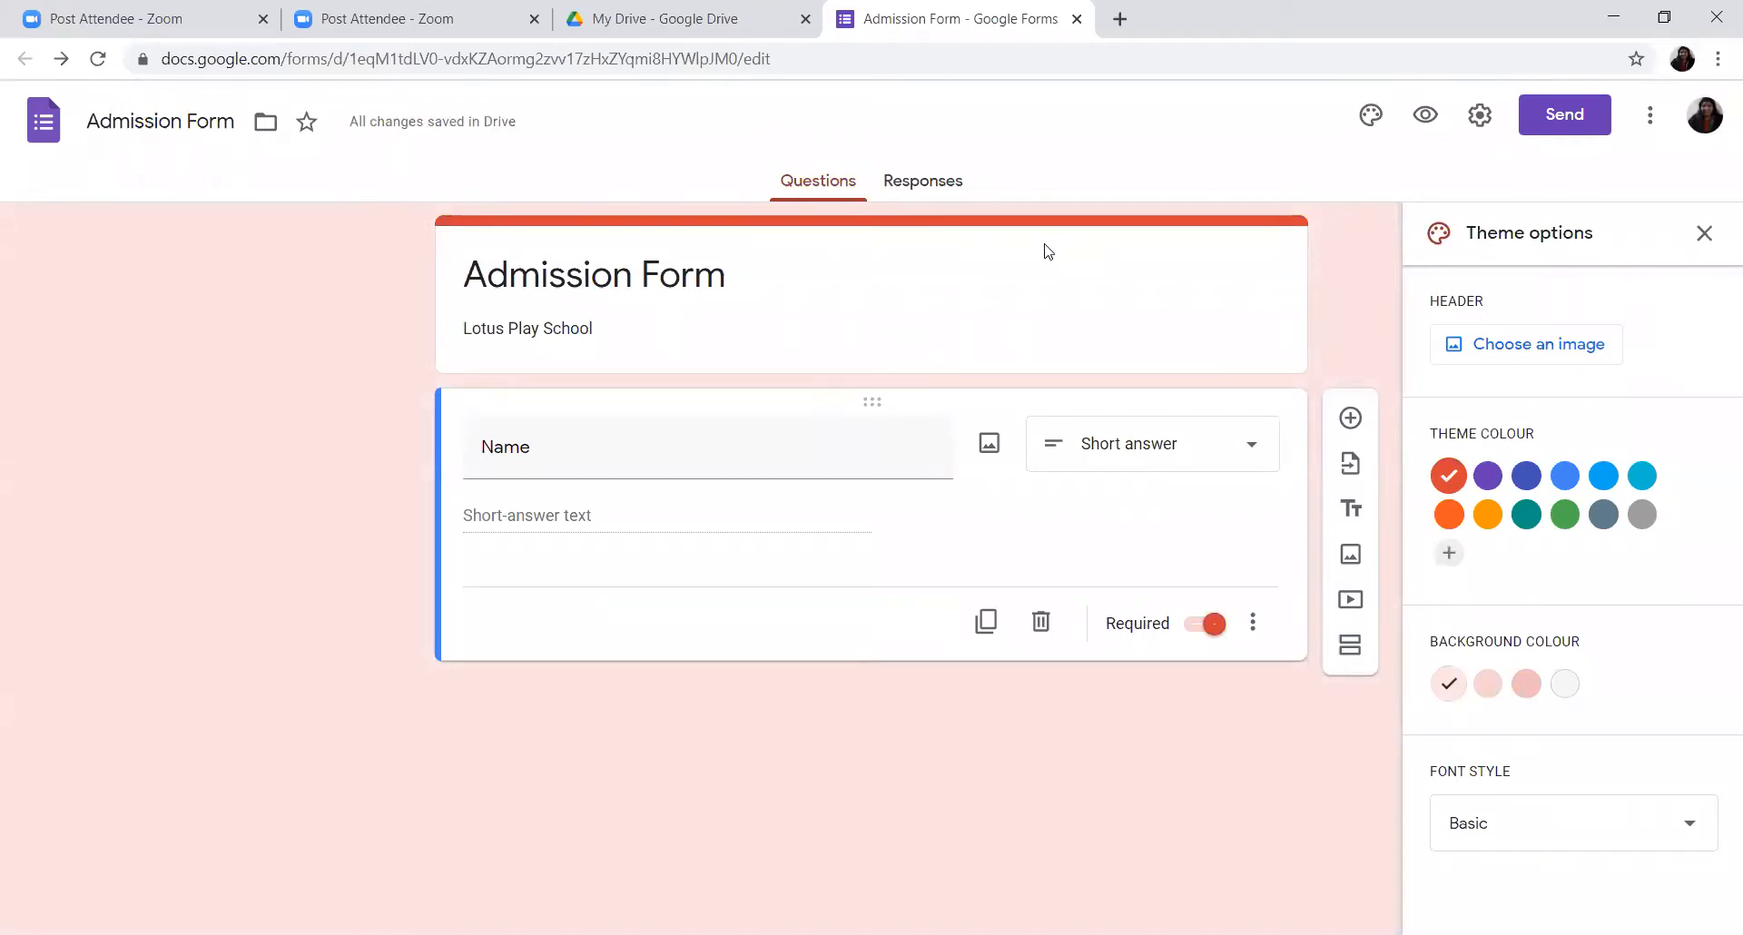
left_click(1568, 514)
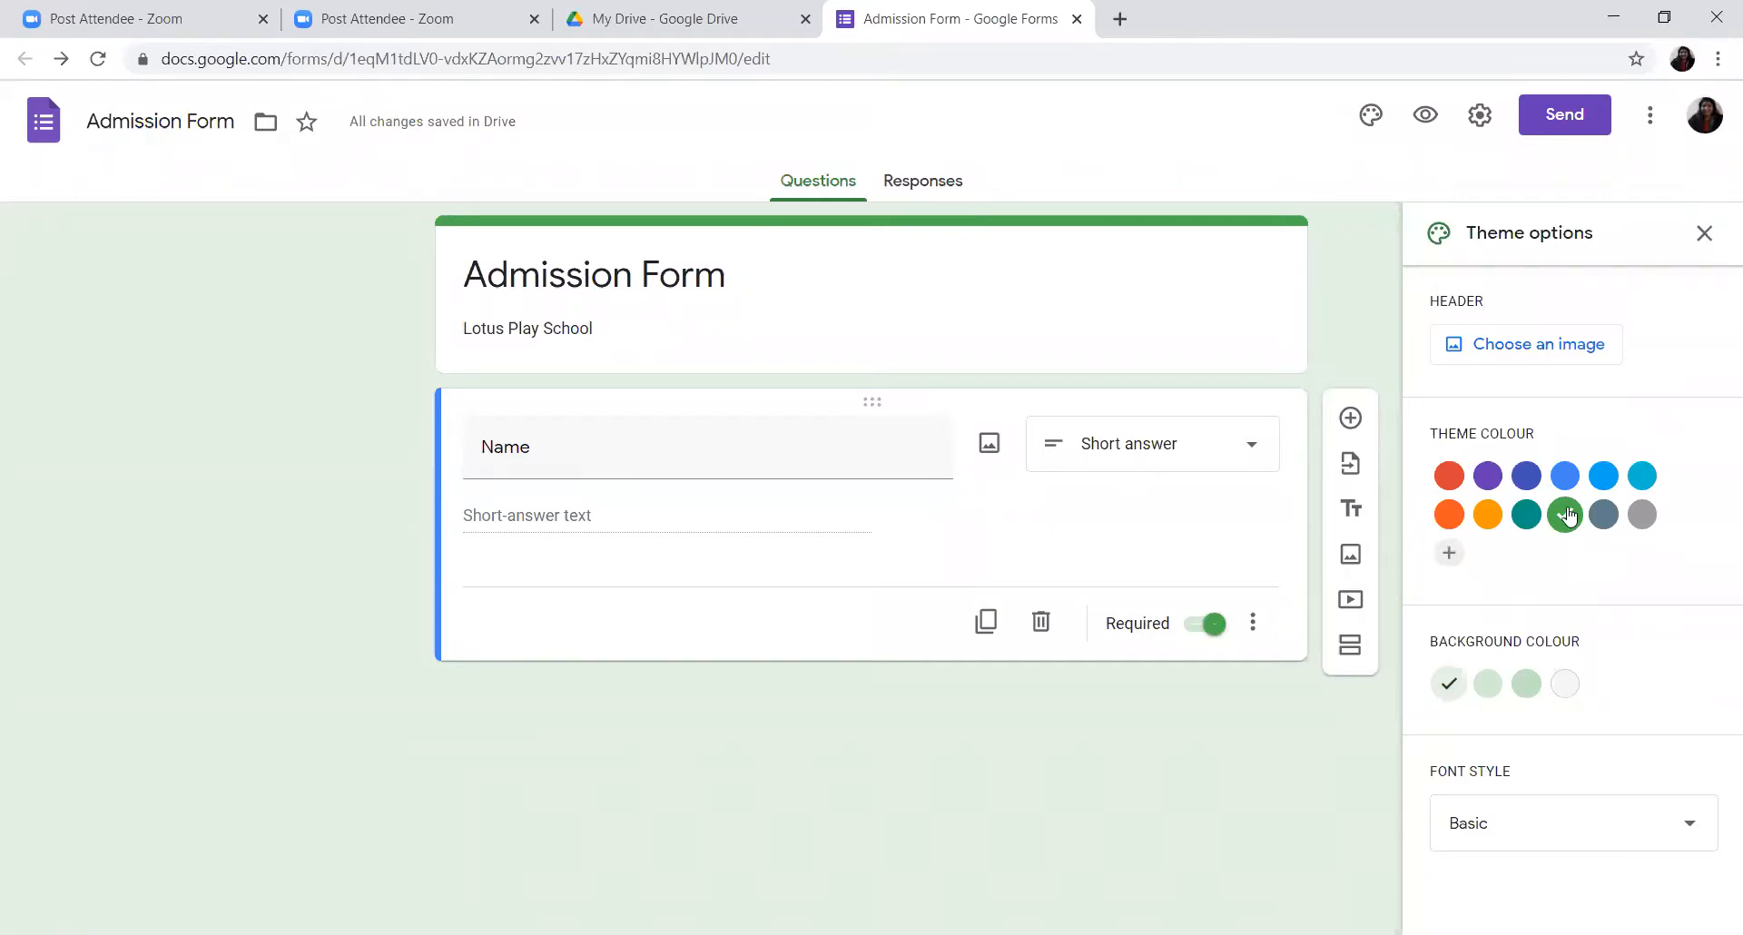
Browse the Birthday and Just kids header themes and use the Just kids picture of balloons over a white fence.
left_click(1548, 350)
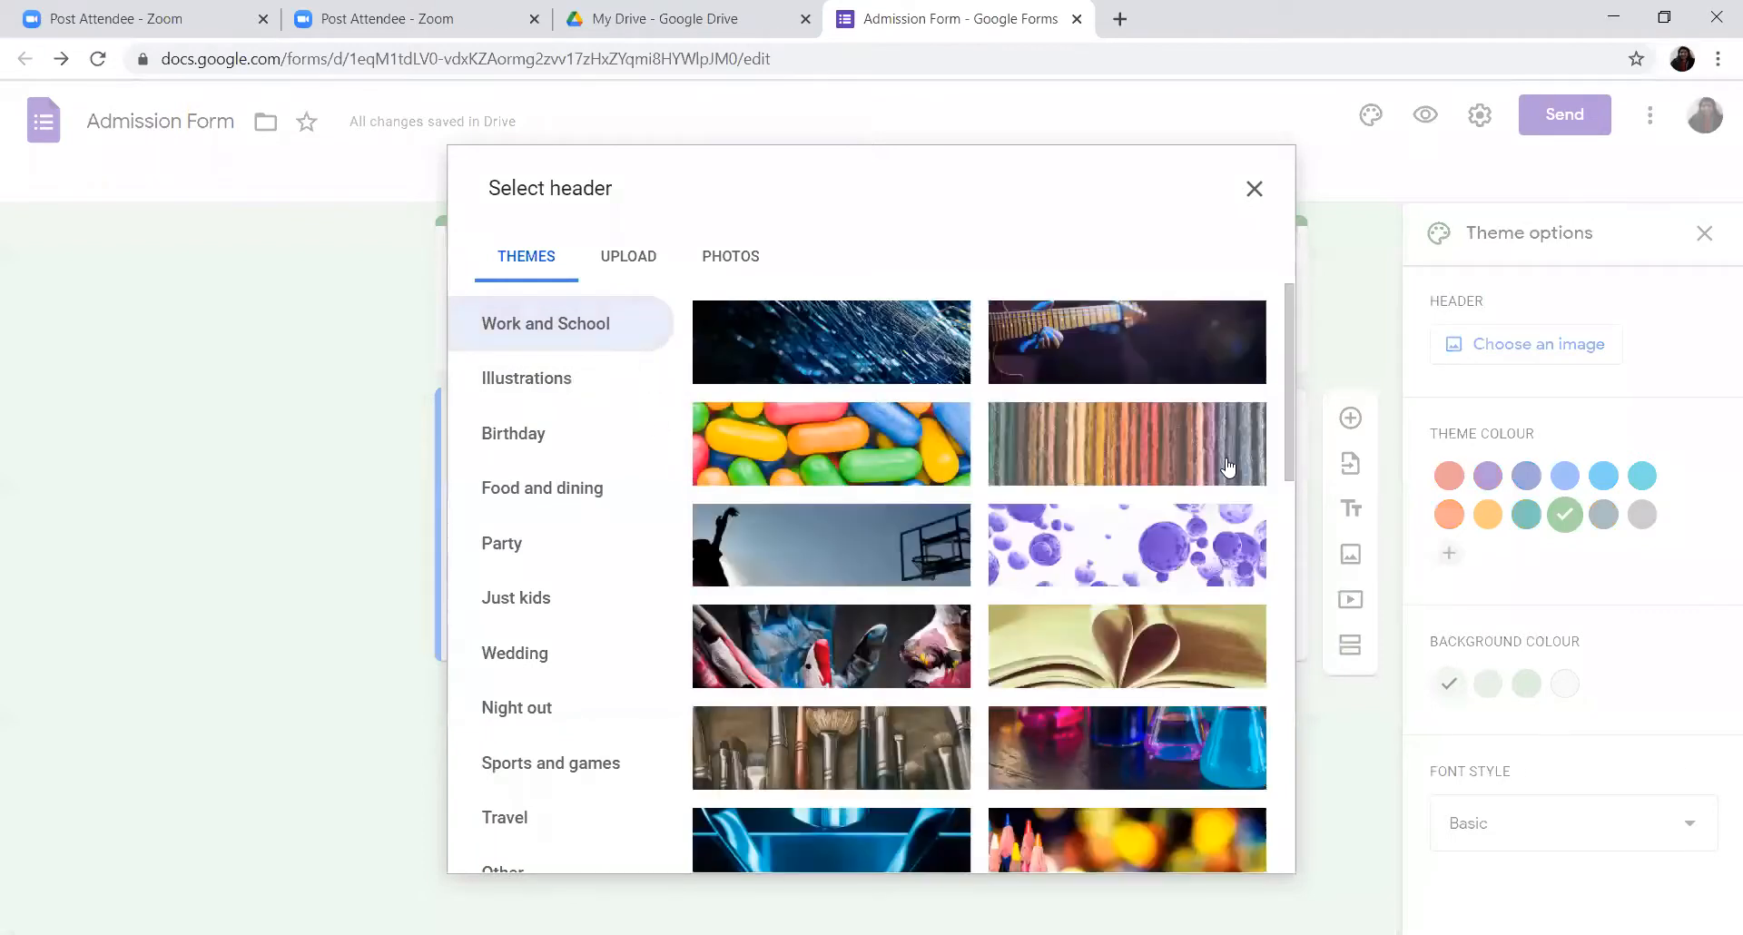
left_click(523, 437)
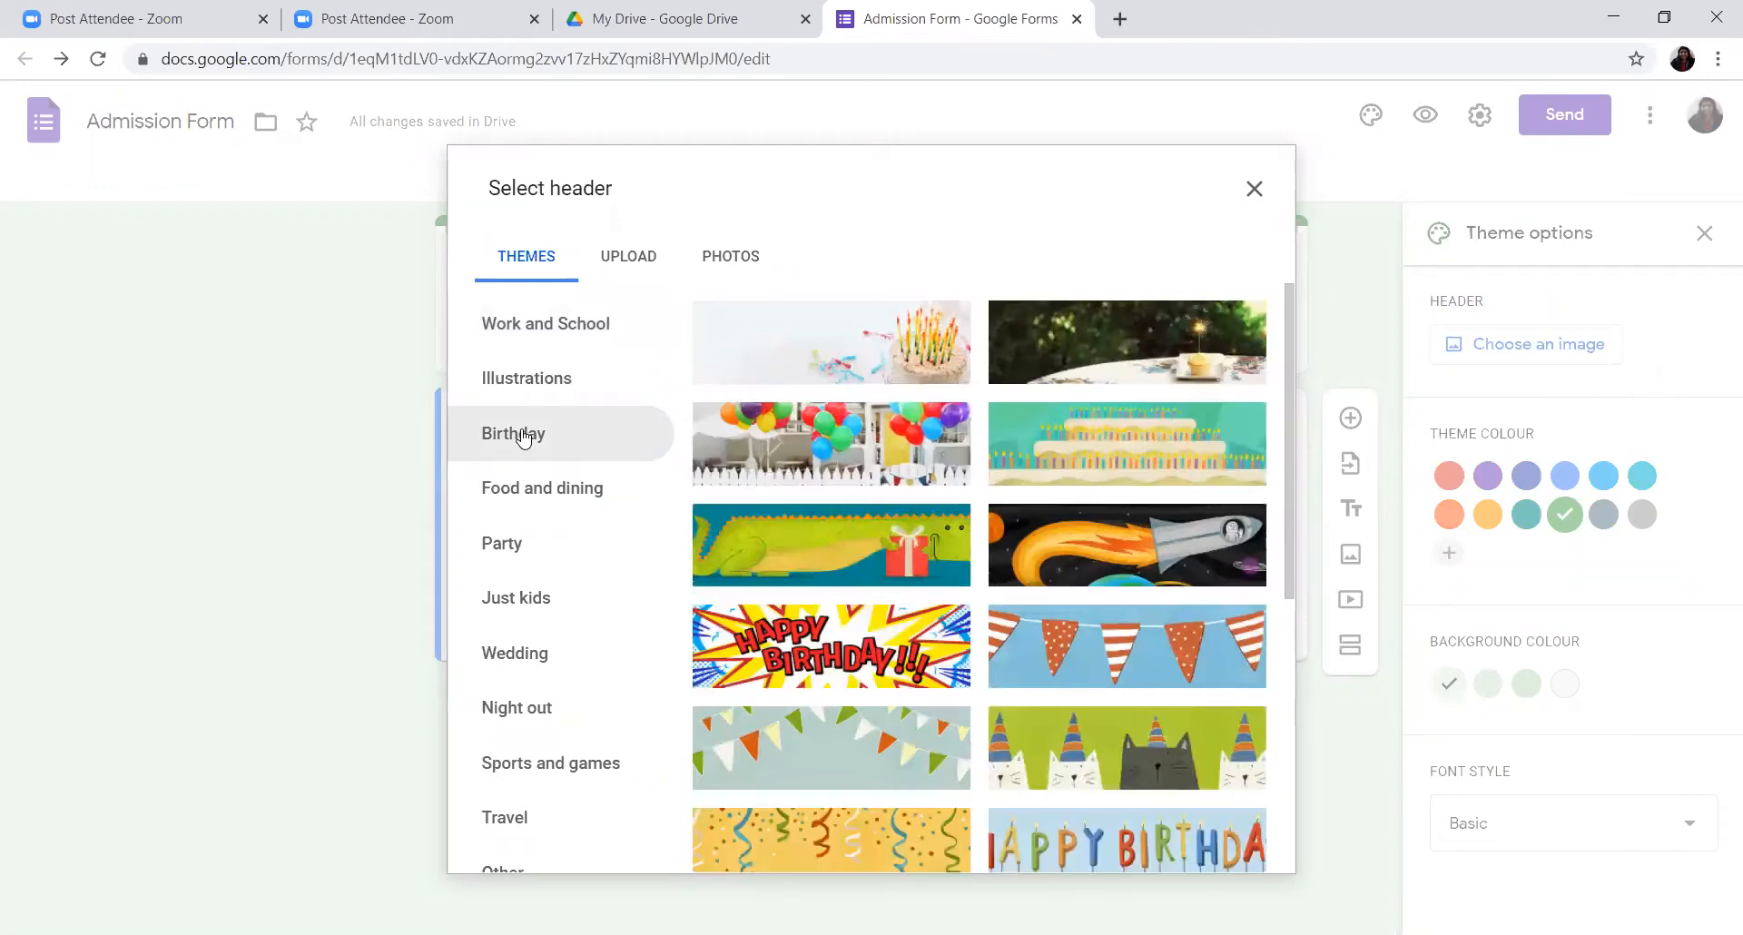
left_click(567, 599)
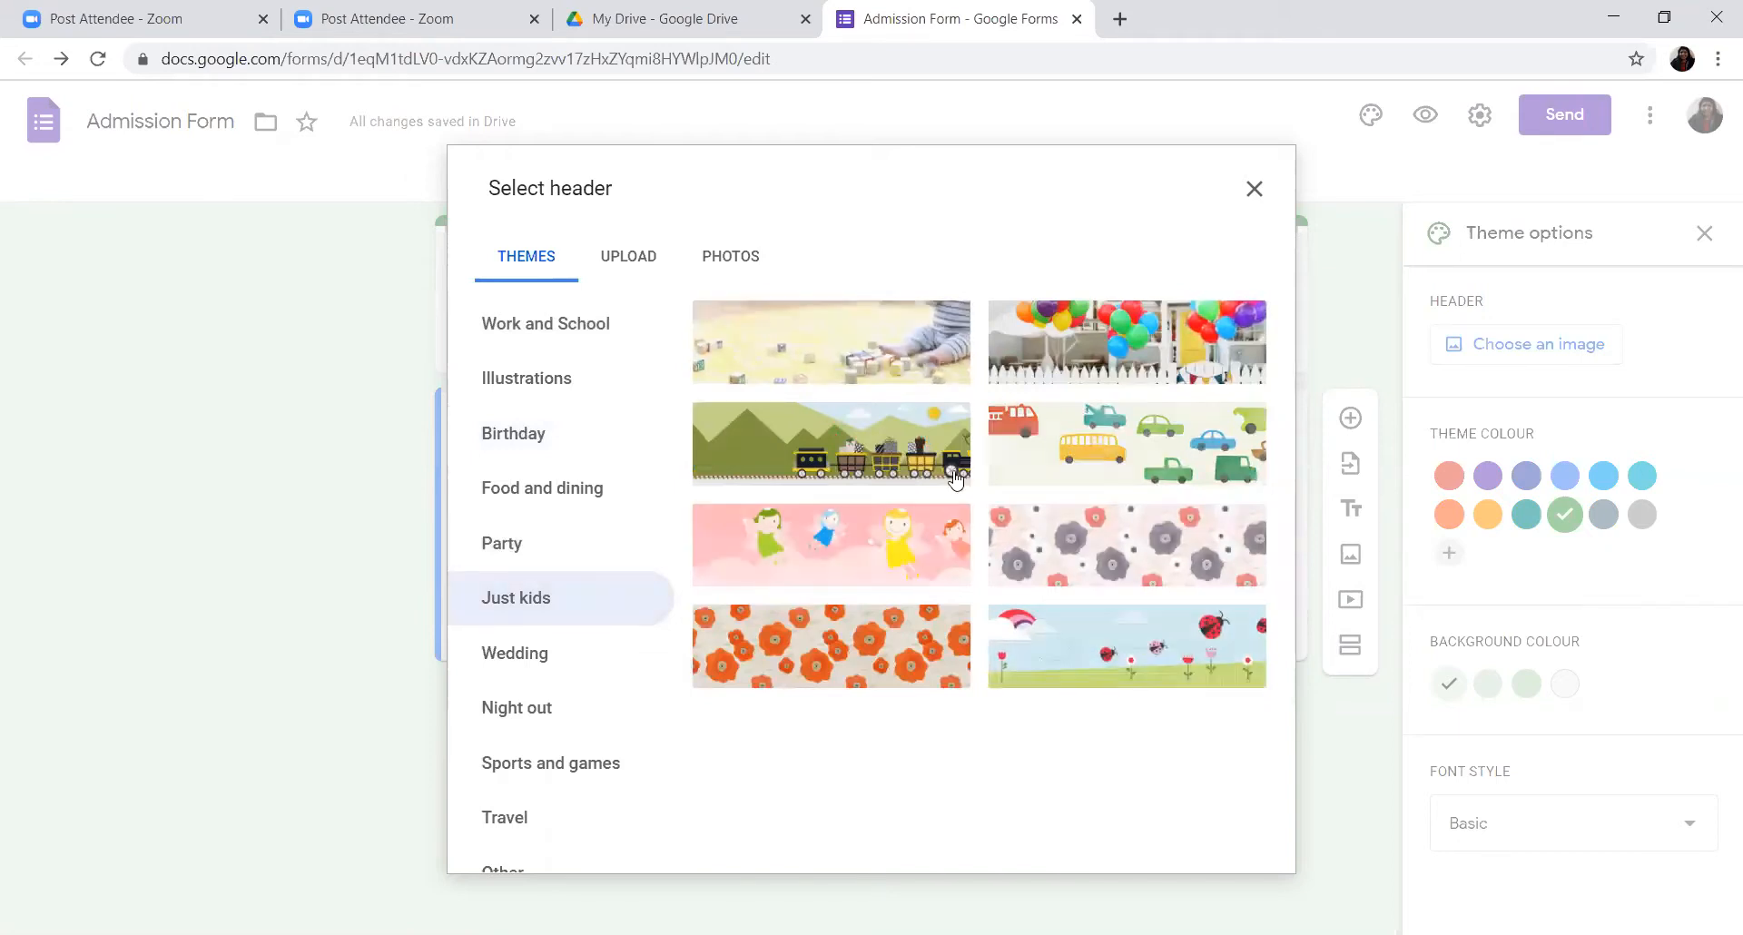
left_click(1132, 354)
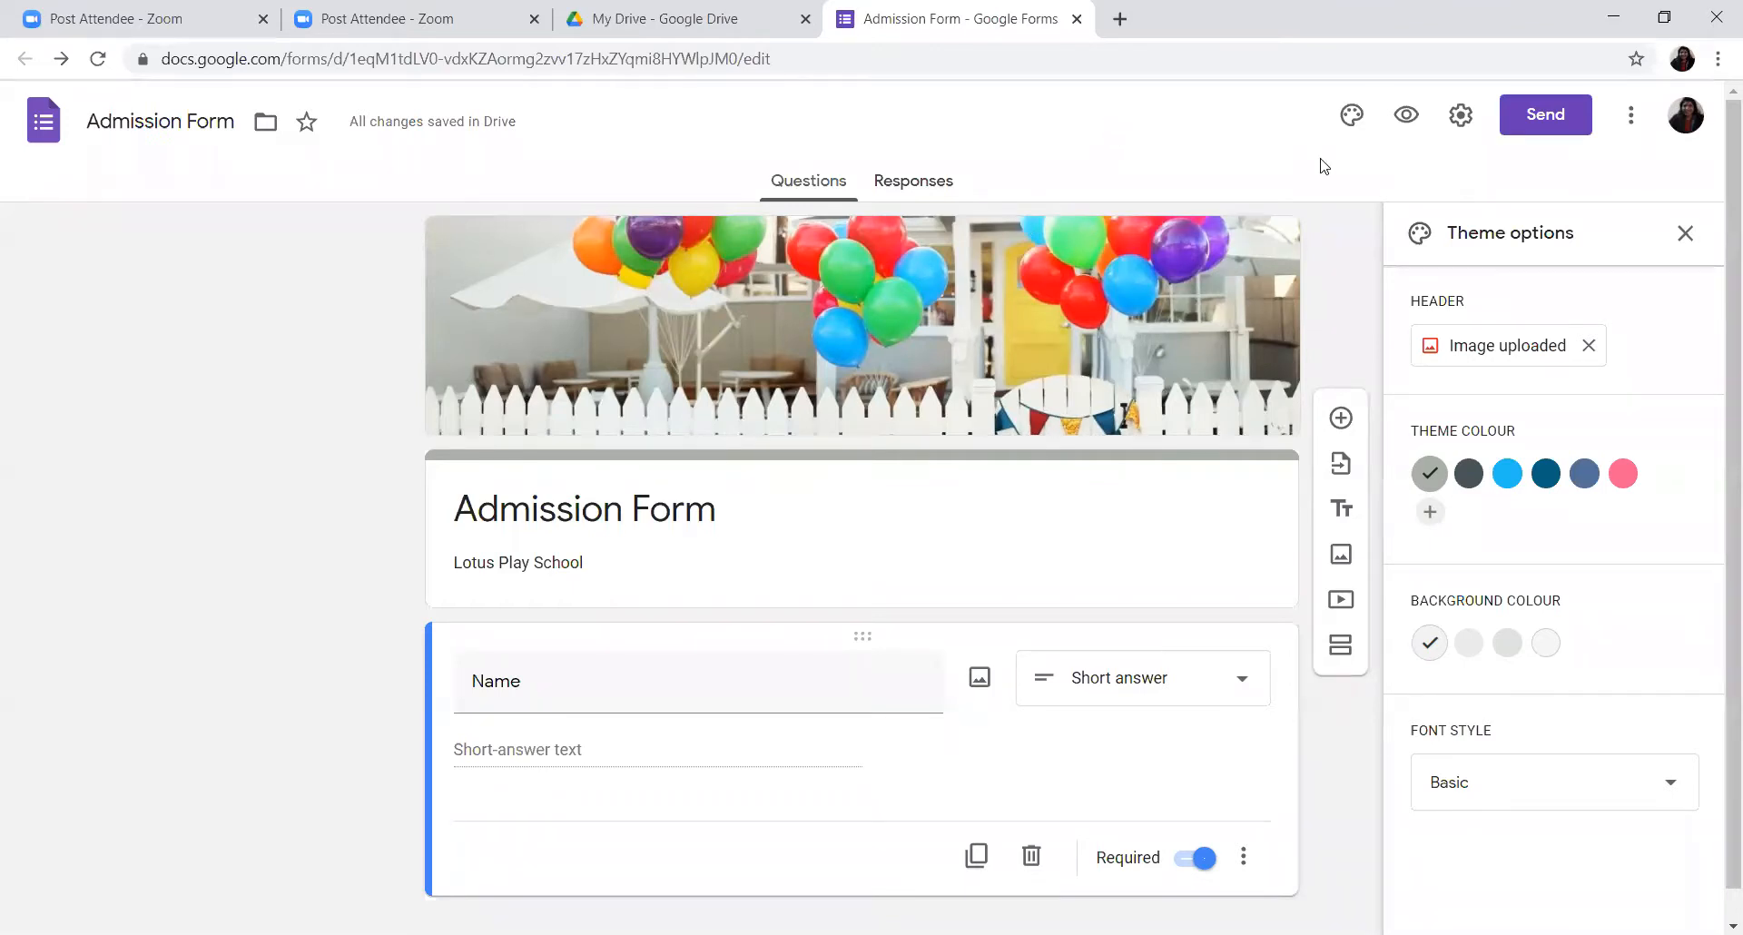
Try the Decorative font style, return to Basic and close the theme options.
scroll(1714, 481, "down", 1)
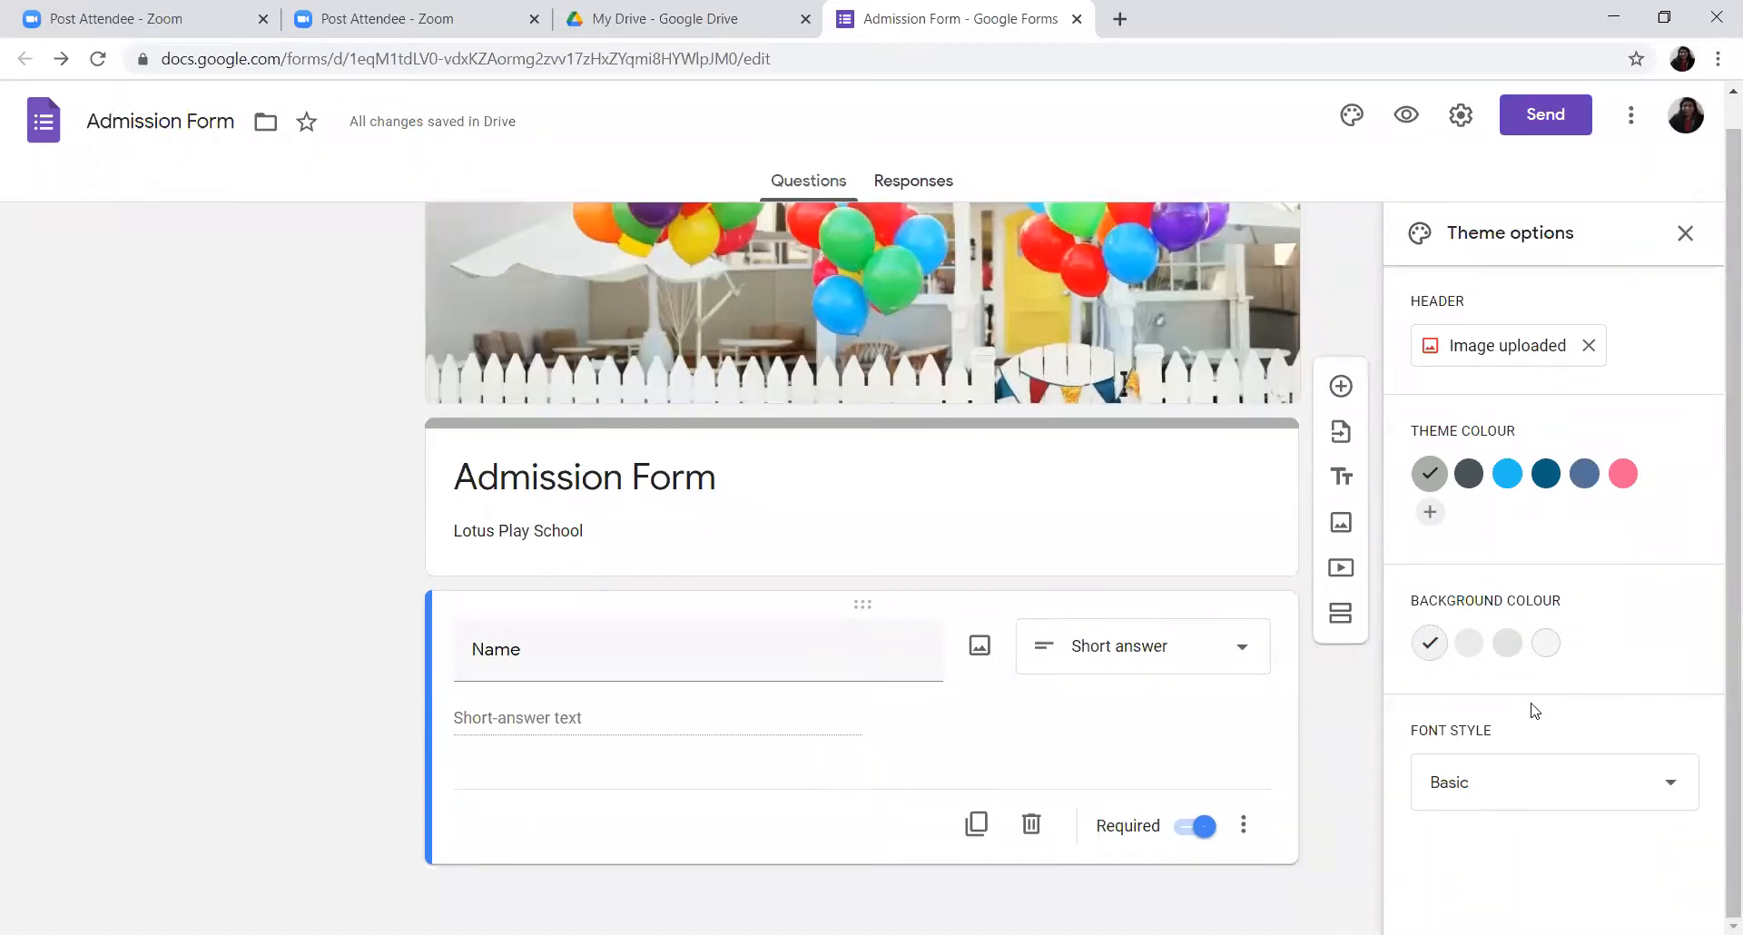
left_click(1671, 782)
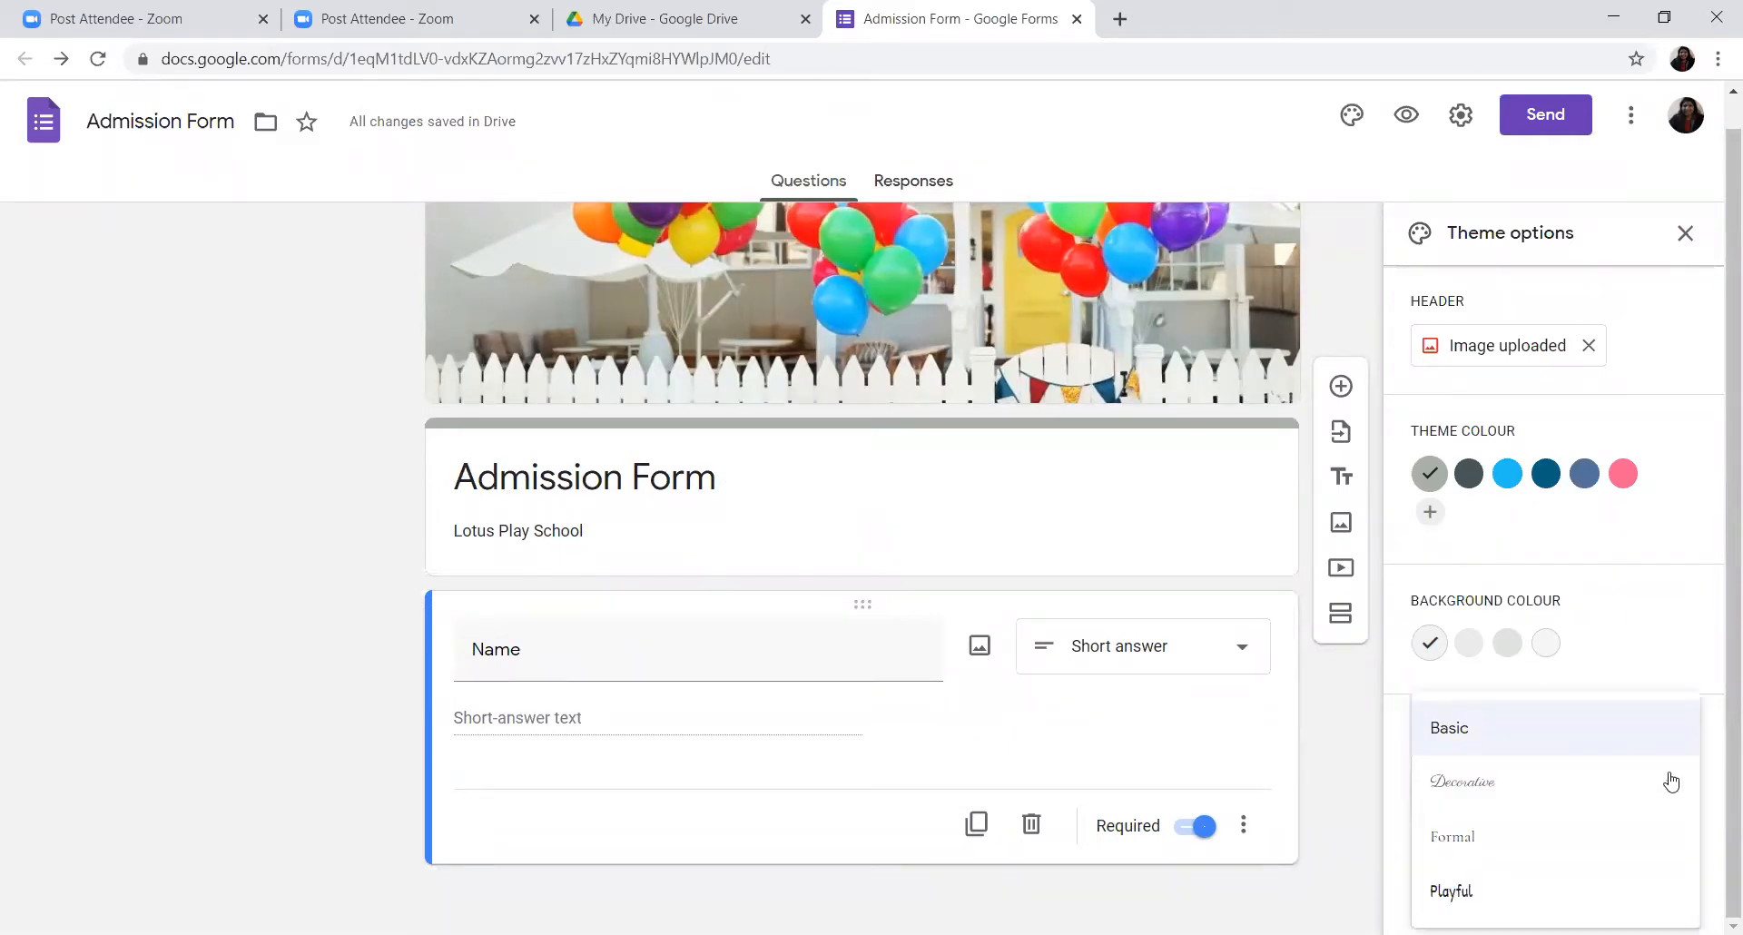
left_click(1569, 784)
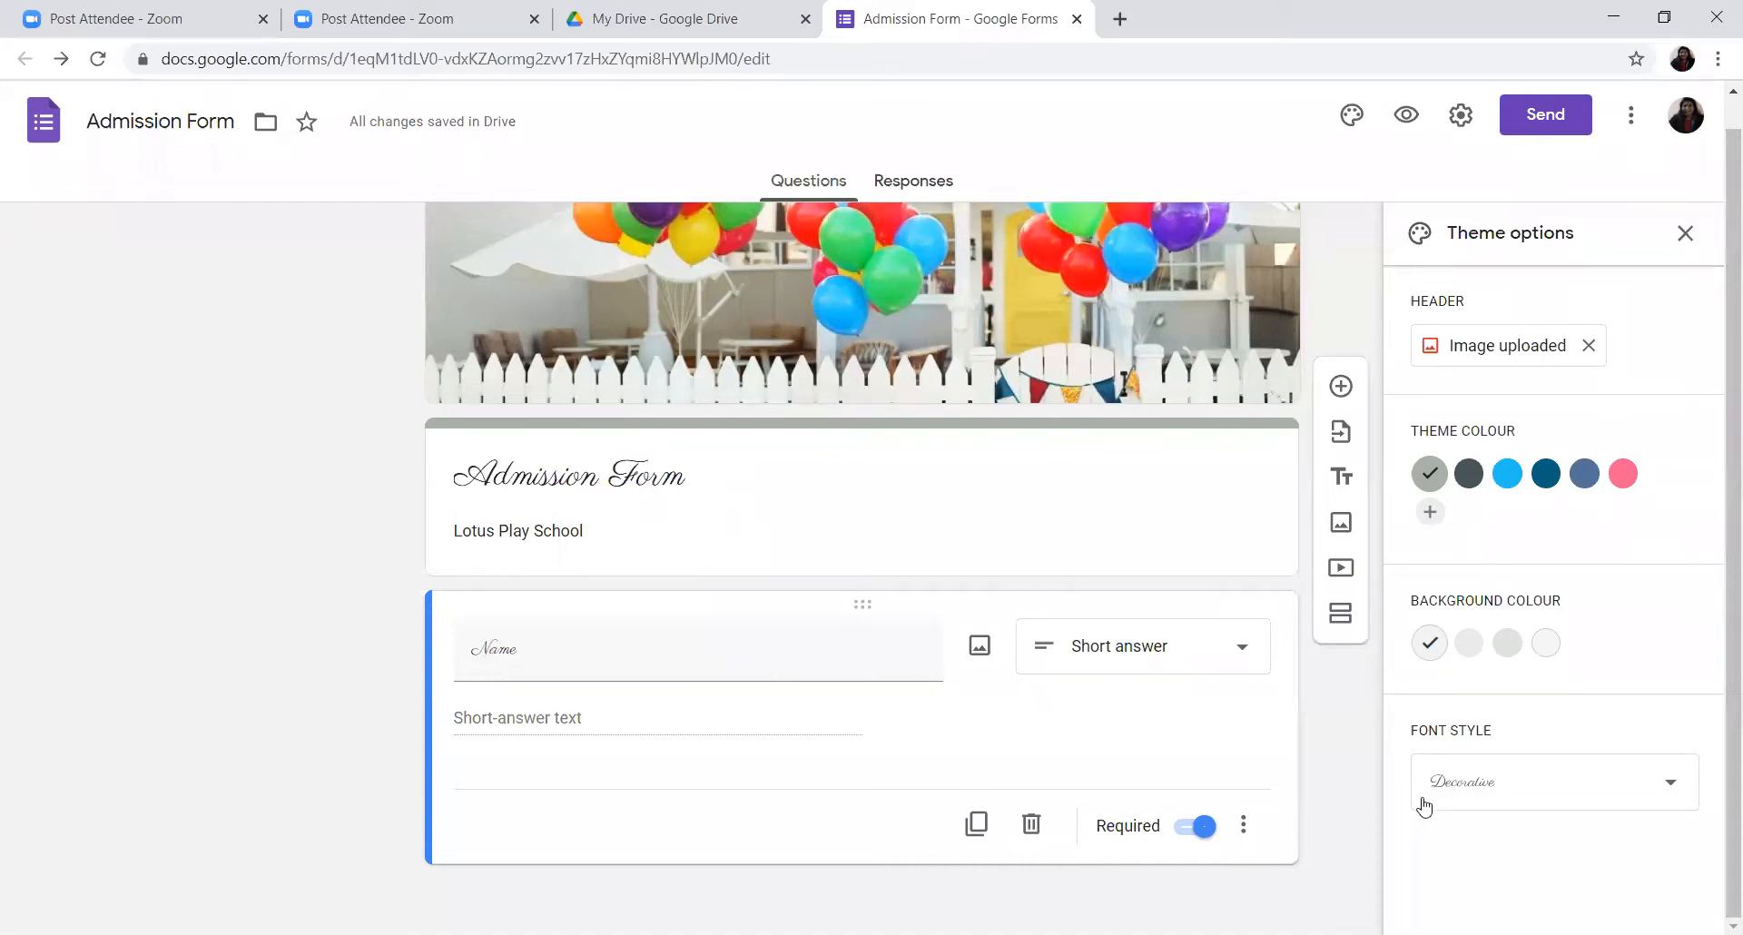
left_click(1675, 799)
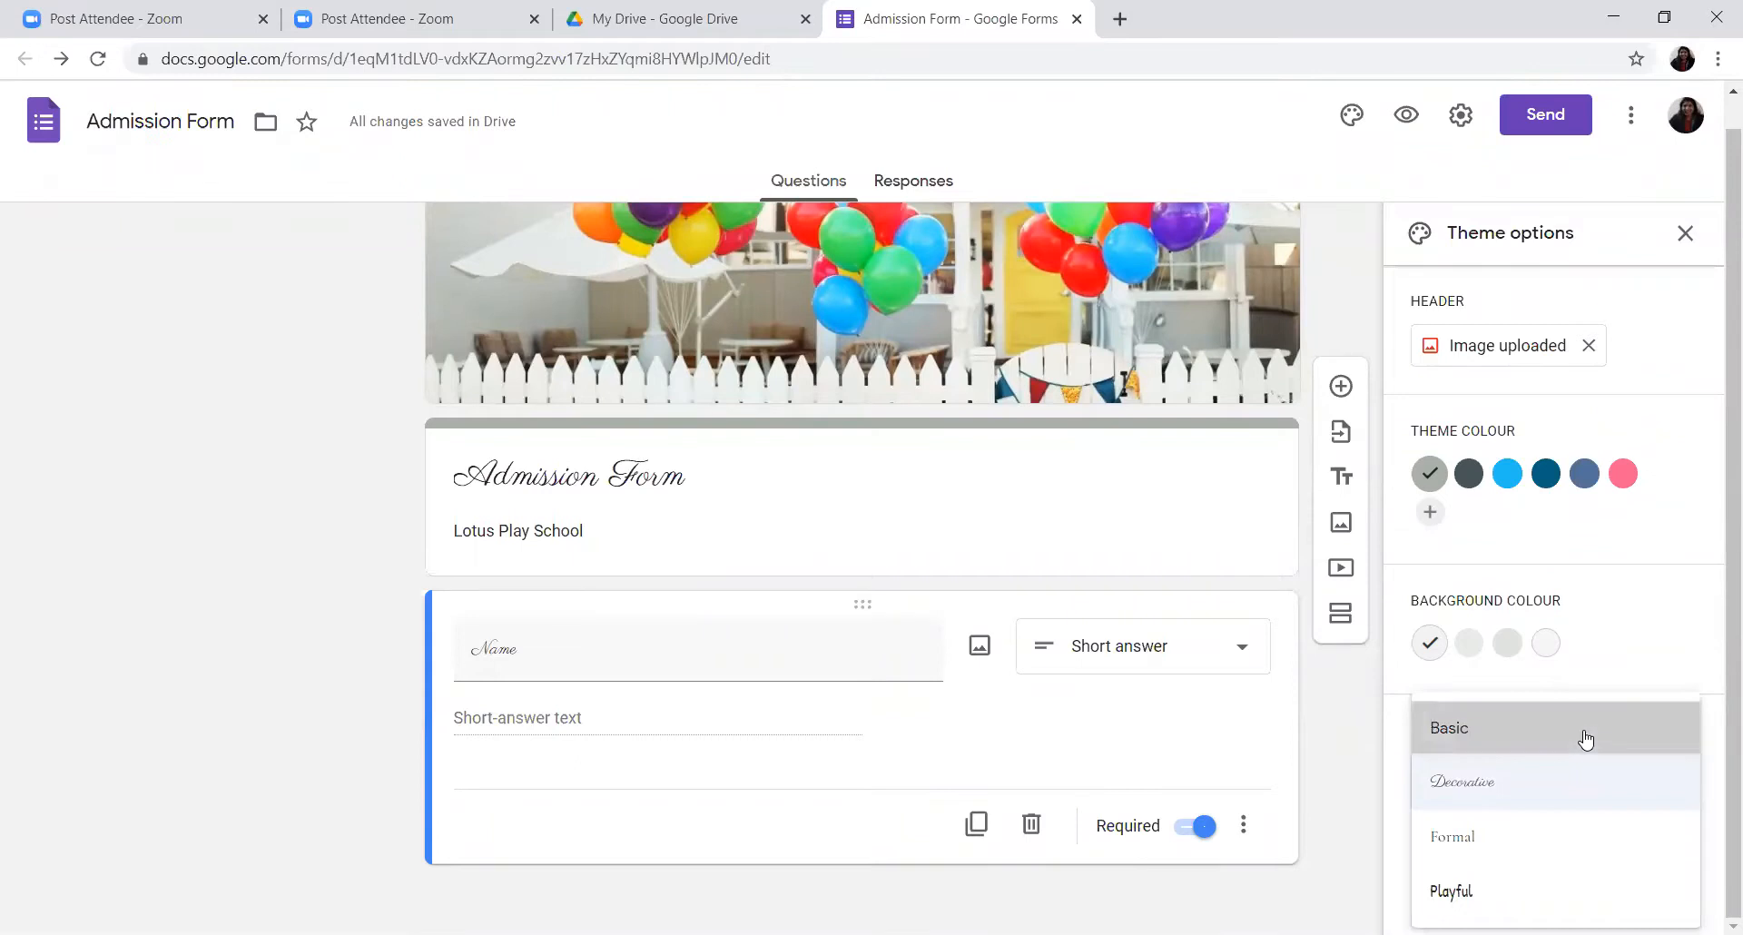
left_click(1586, 740)
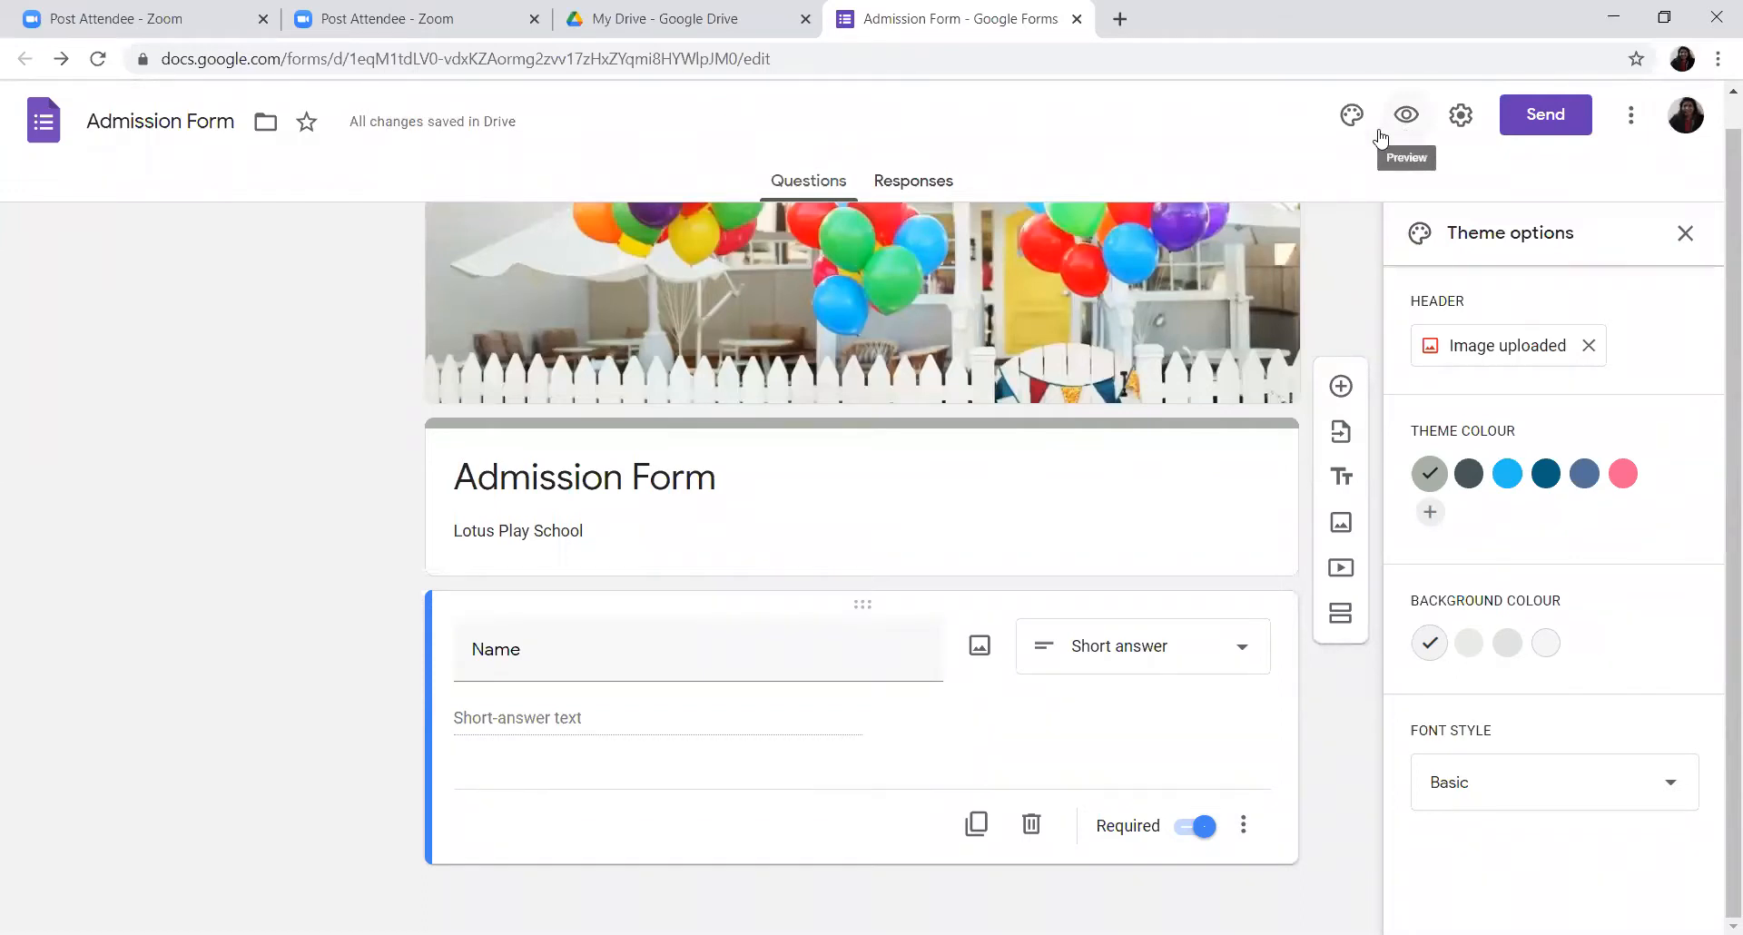
left_click(1681, 232)
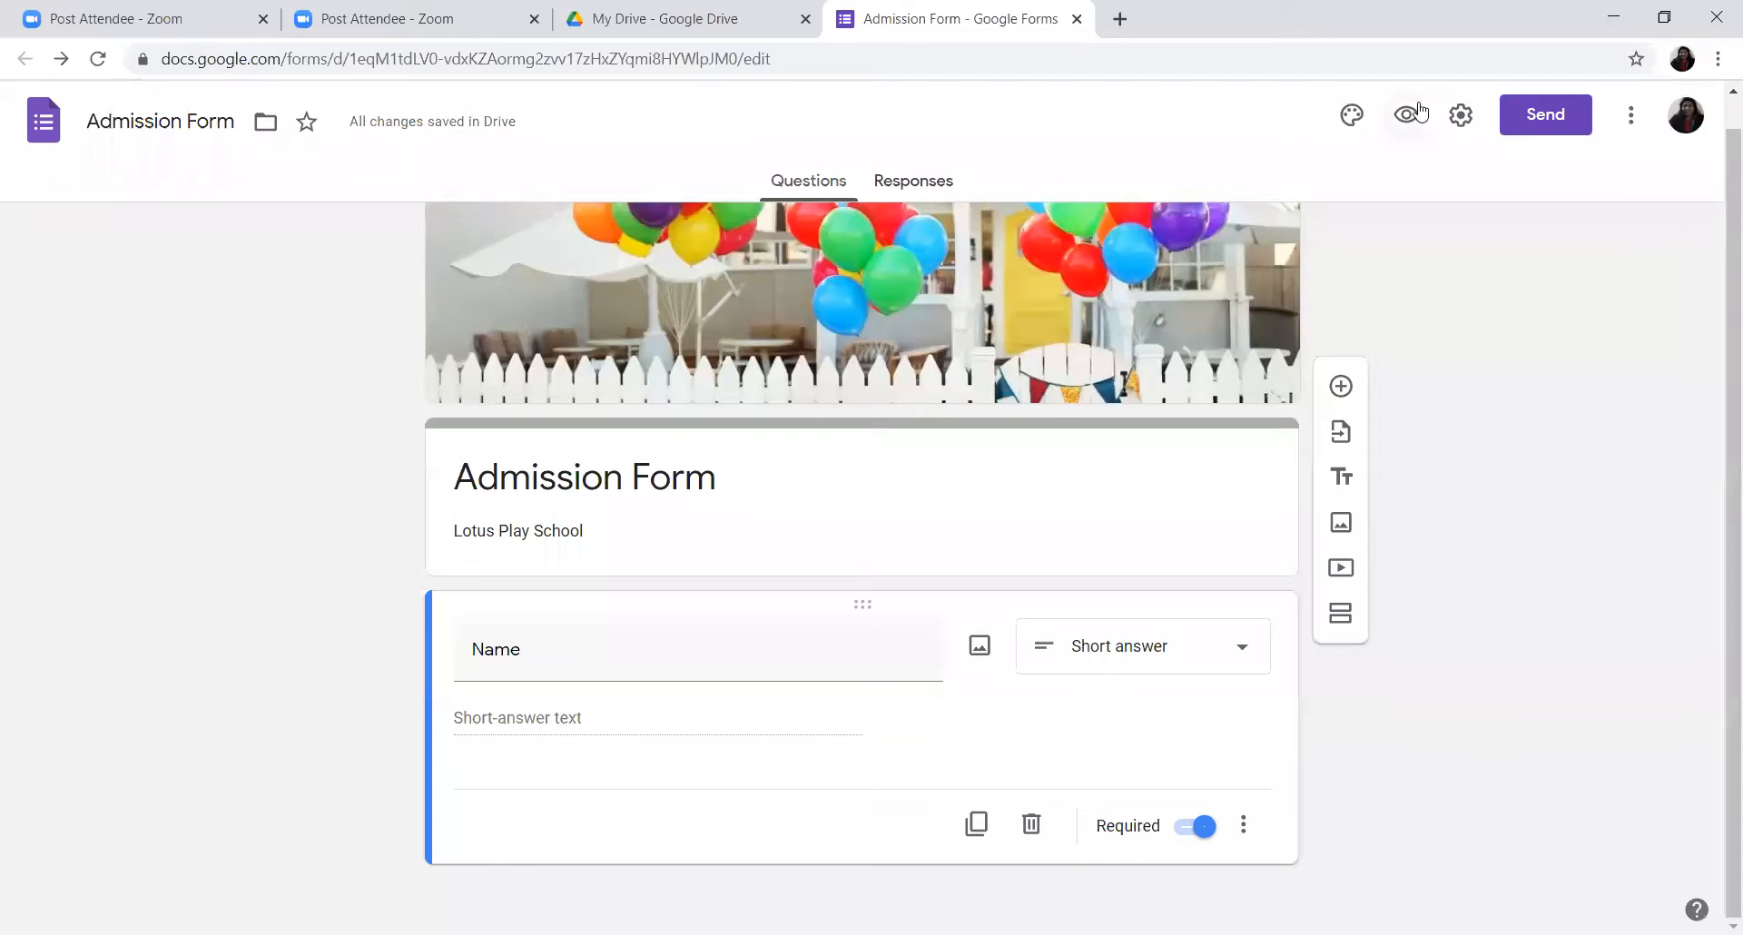
Preview the form as respondents see it, and check its General settings in the editor without changing them.
left_click(1406, 116)
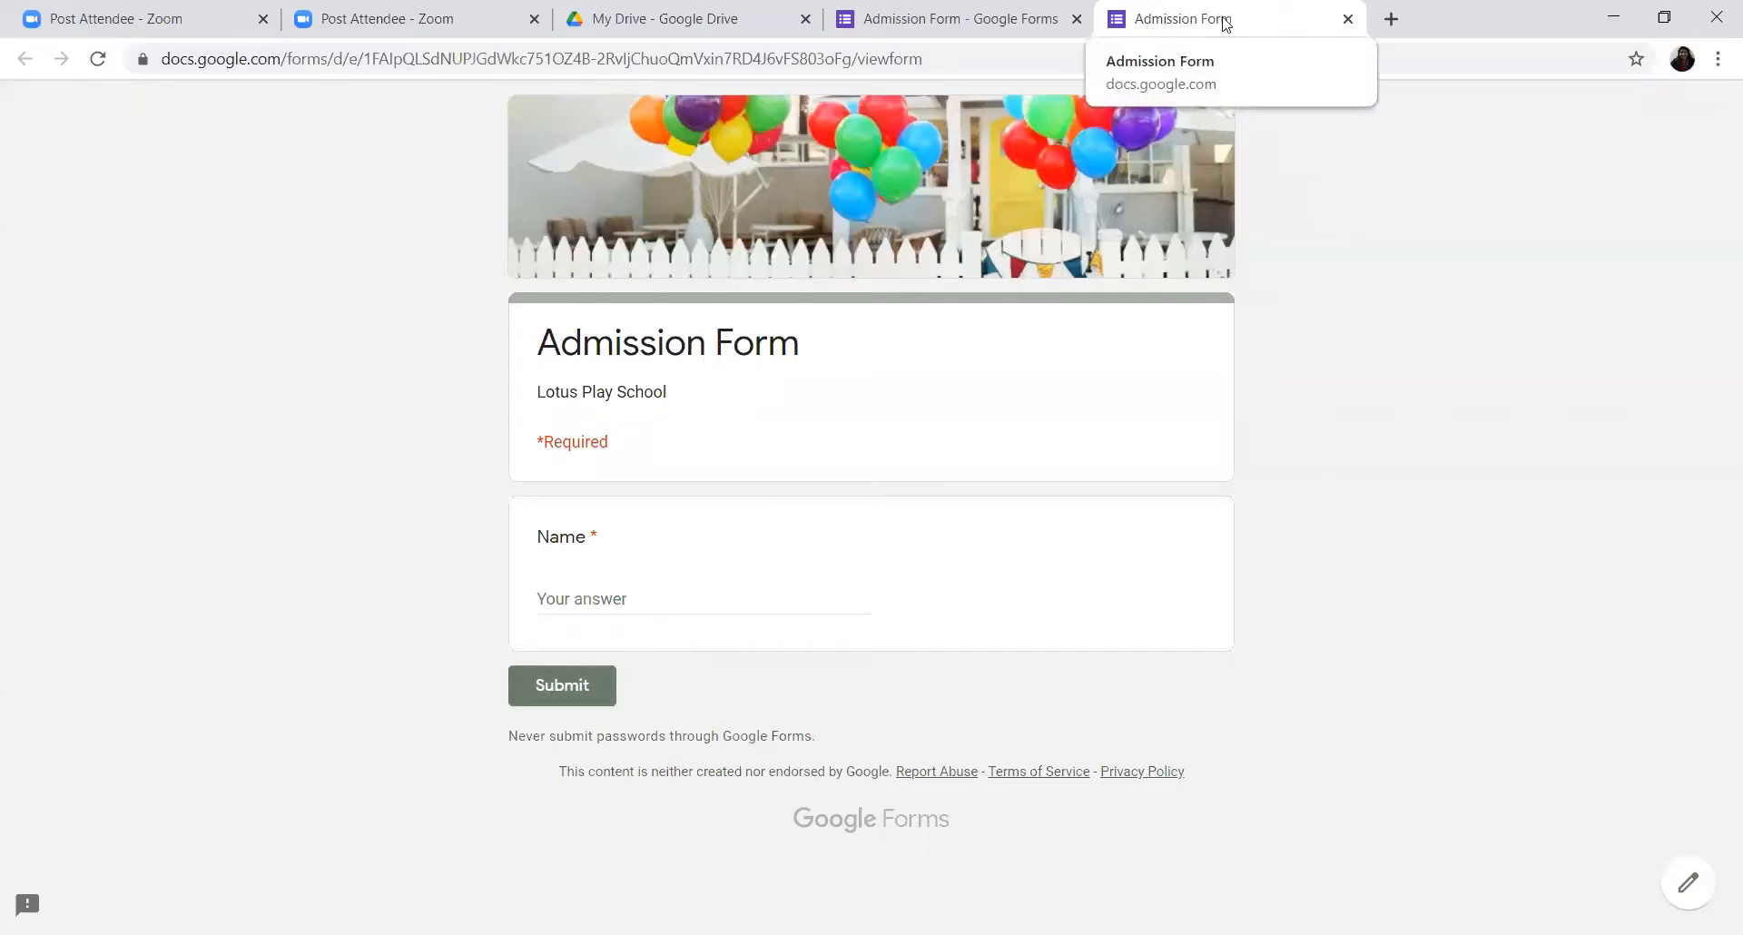
left_click(1003, 19)
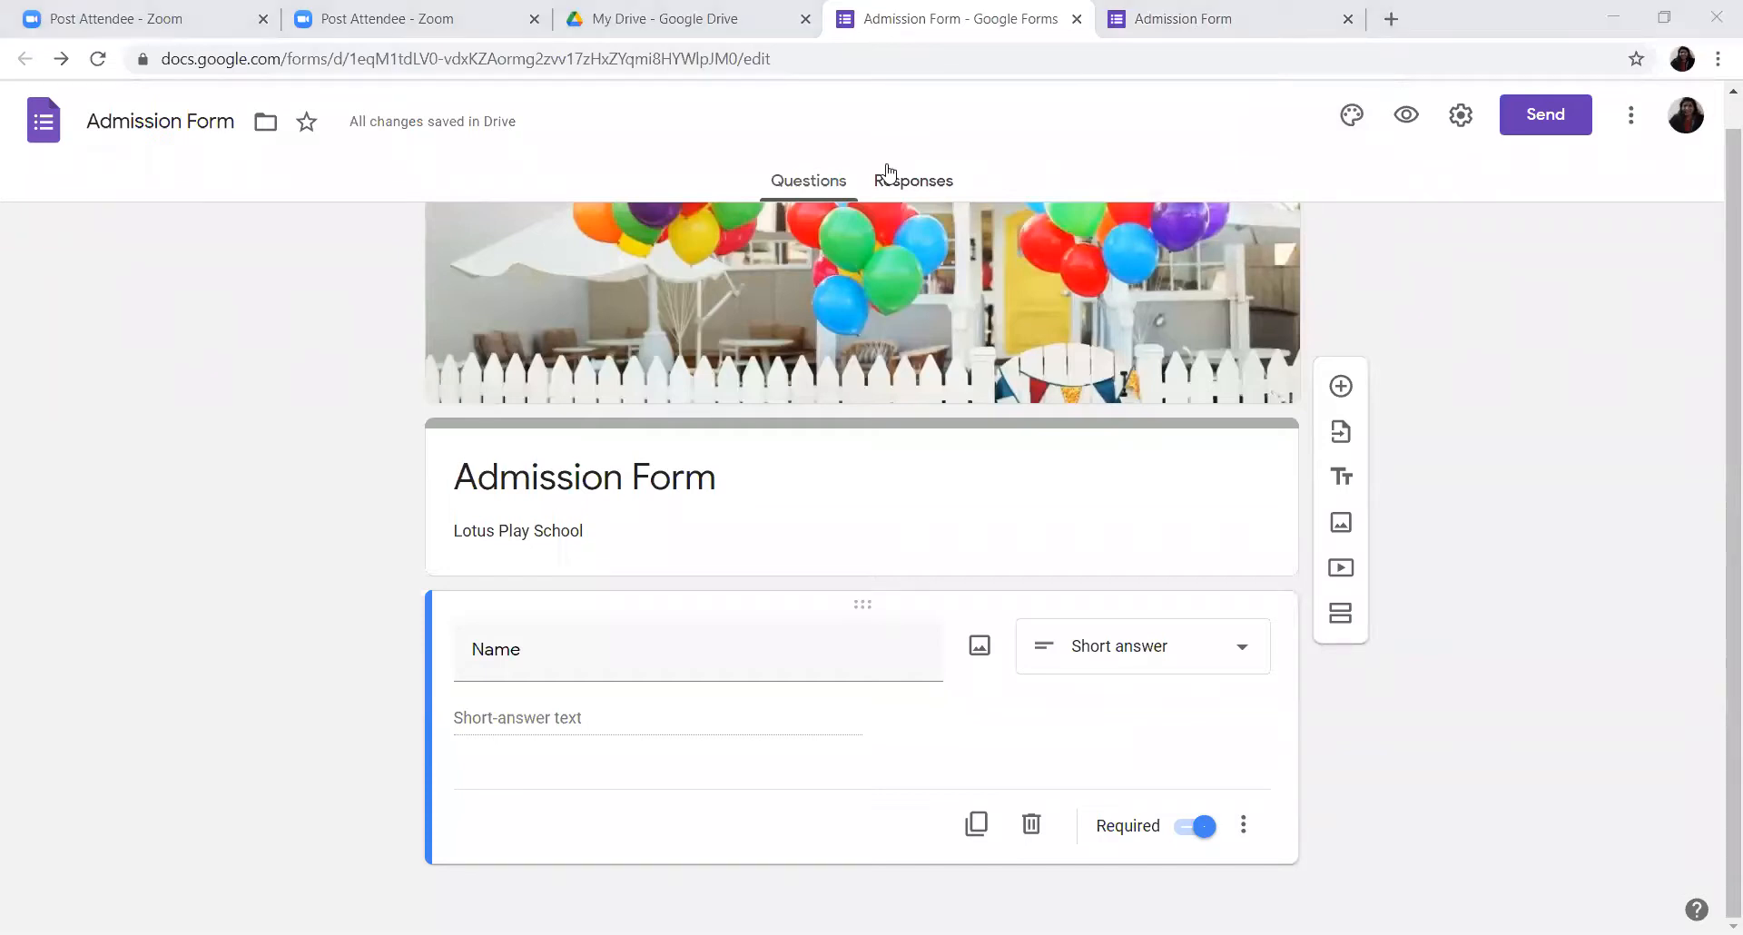
left_click(1457, 120)
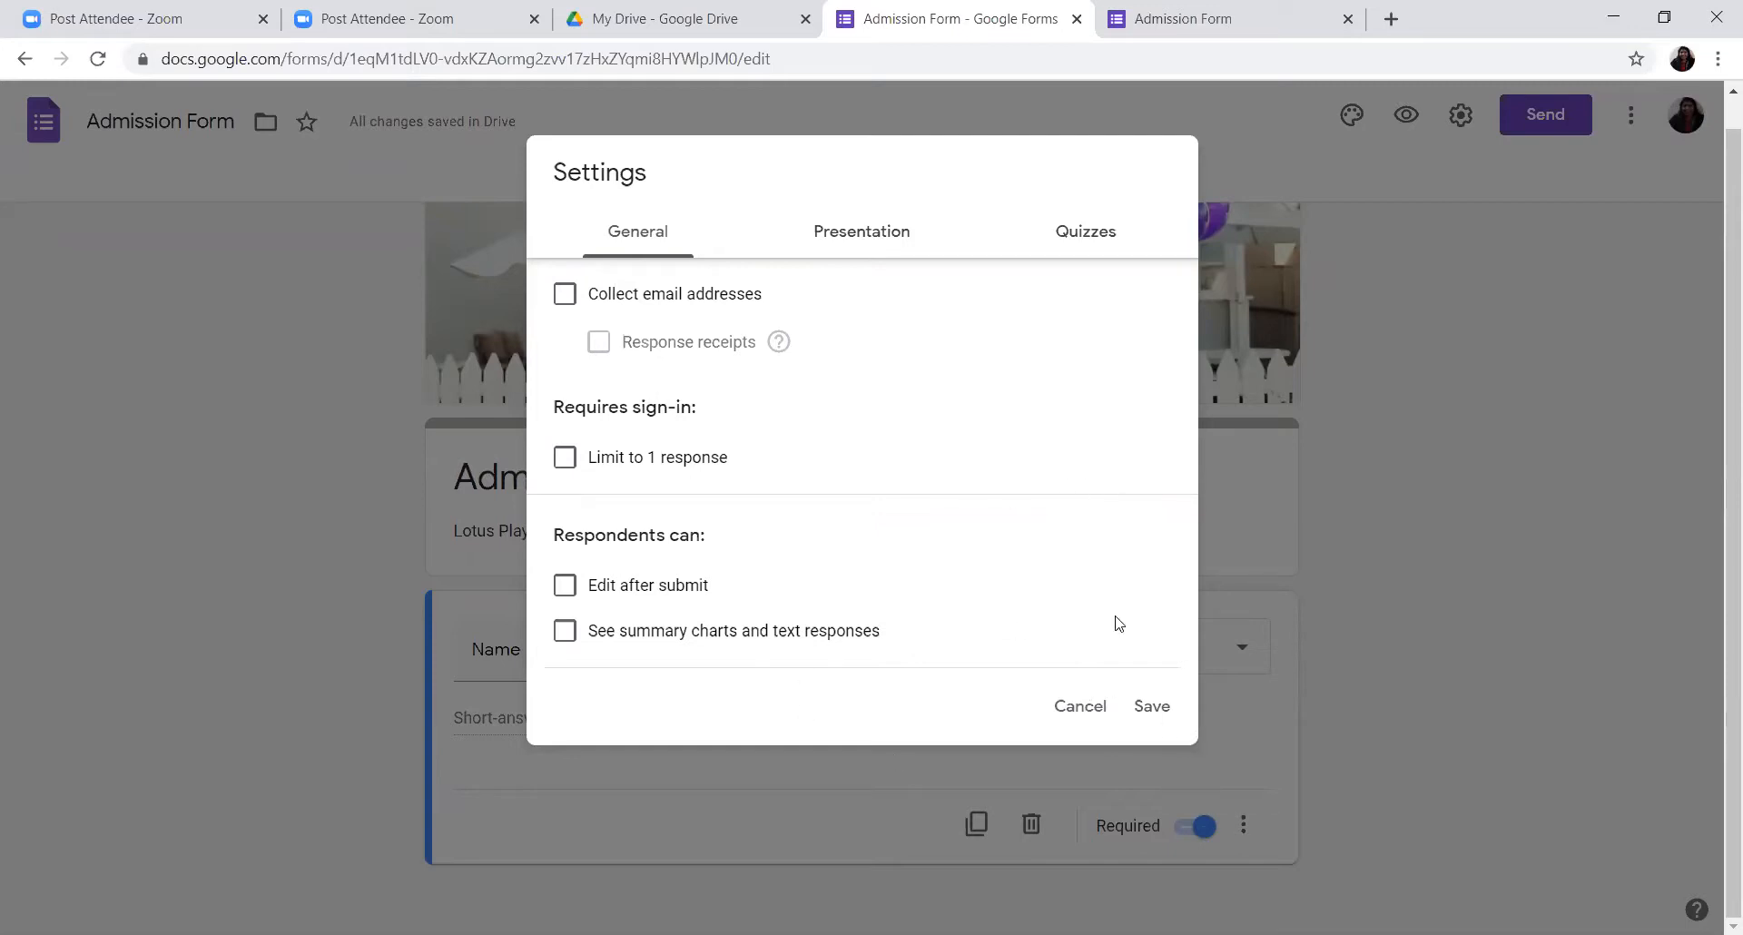
left_click(1076, 708)
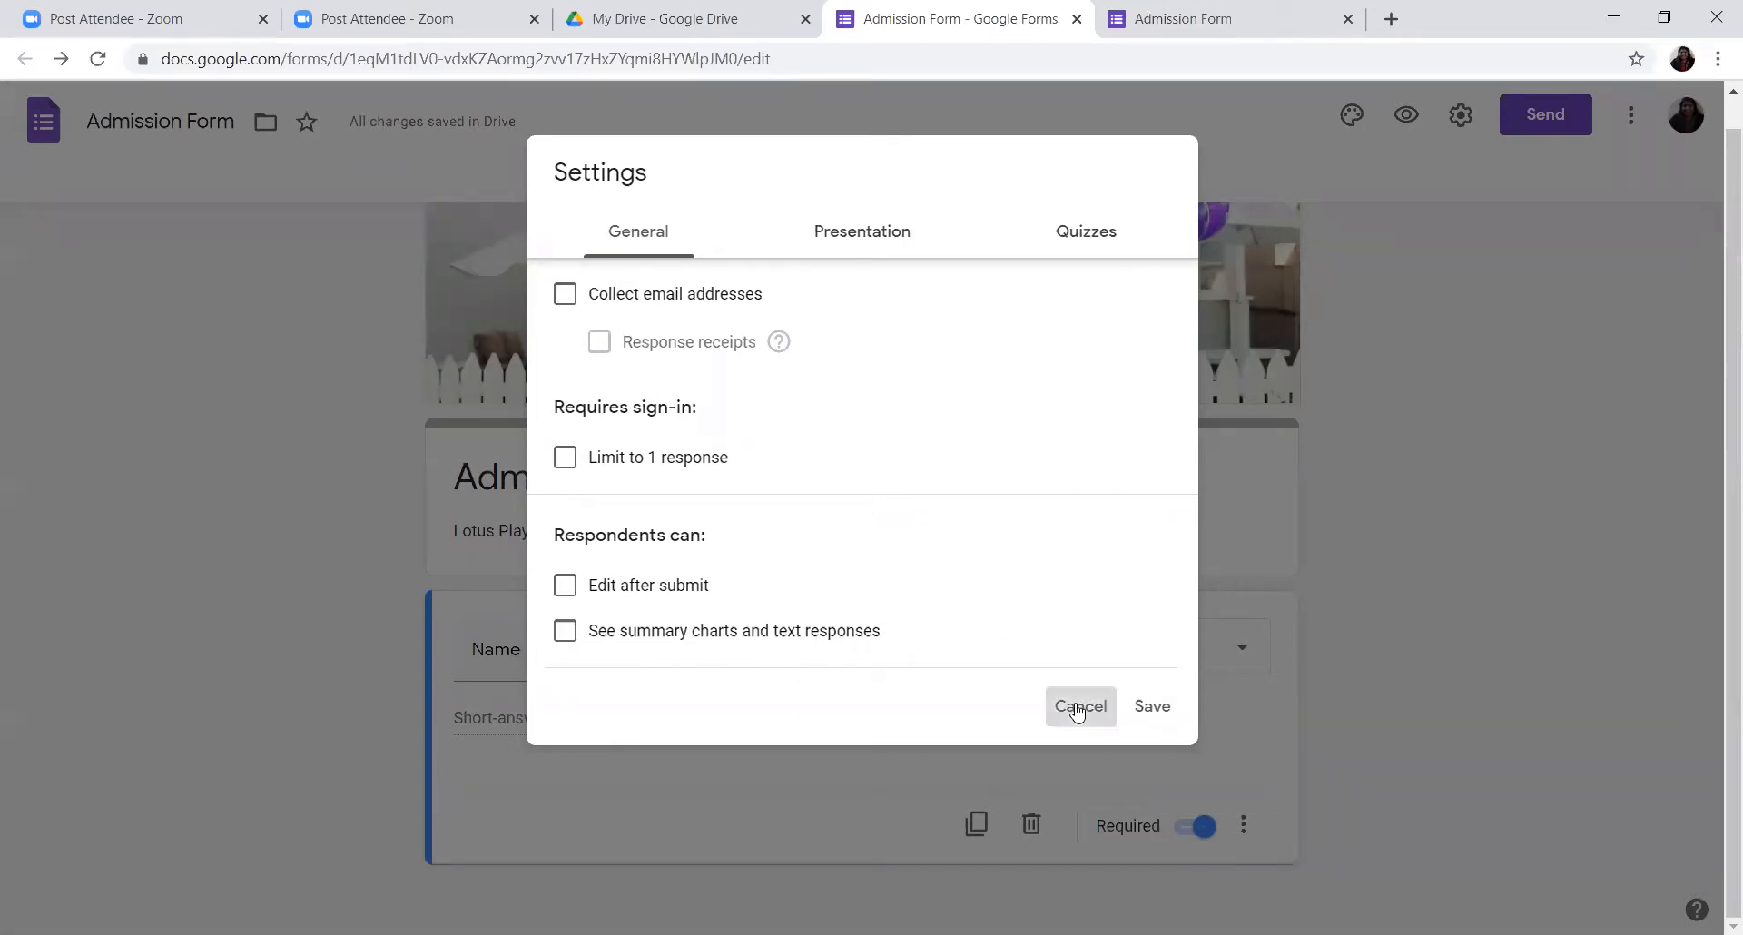